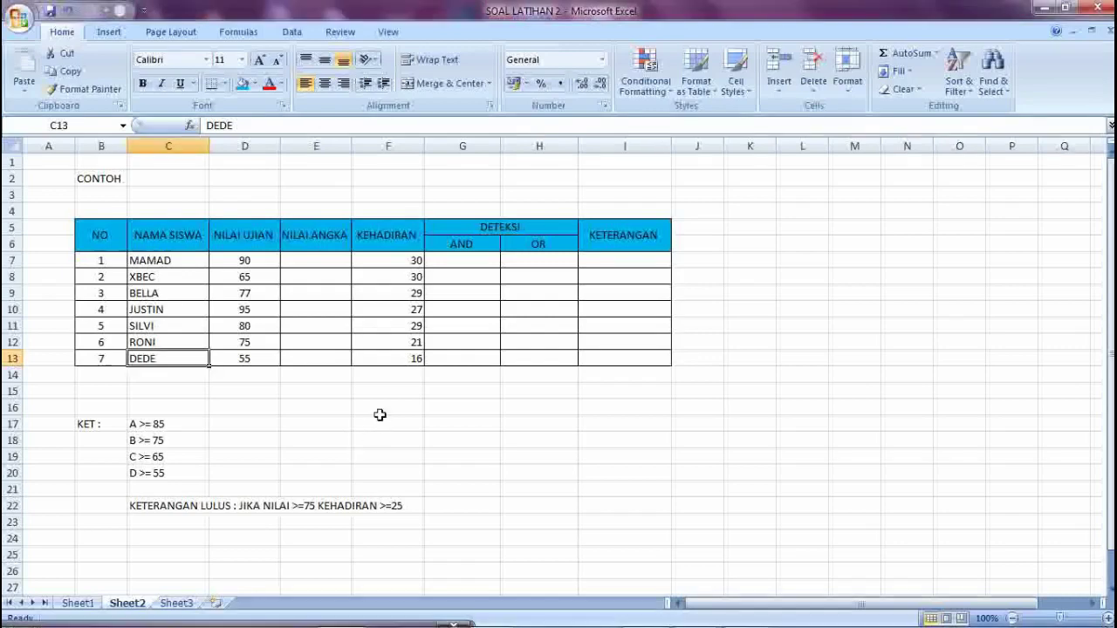
# Examine the student score table, especially the AND and OR columns under DETEKSI.
pyautogui.click(311, 443)
pyautogui.moveTo(85, 180); pyautogui.dragTo(657, 365)
pyautogui.click(697, 391)
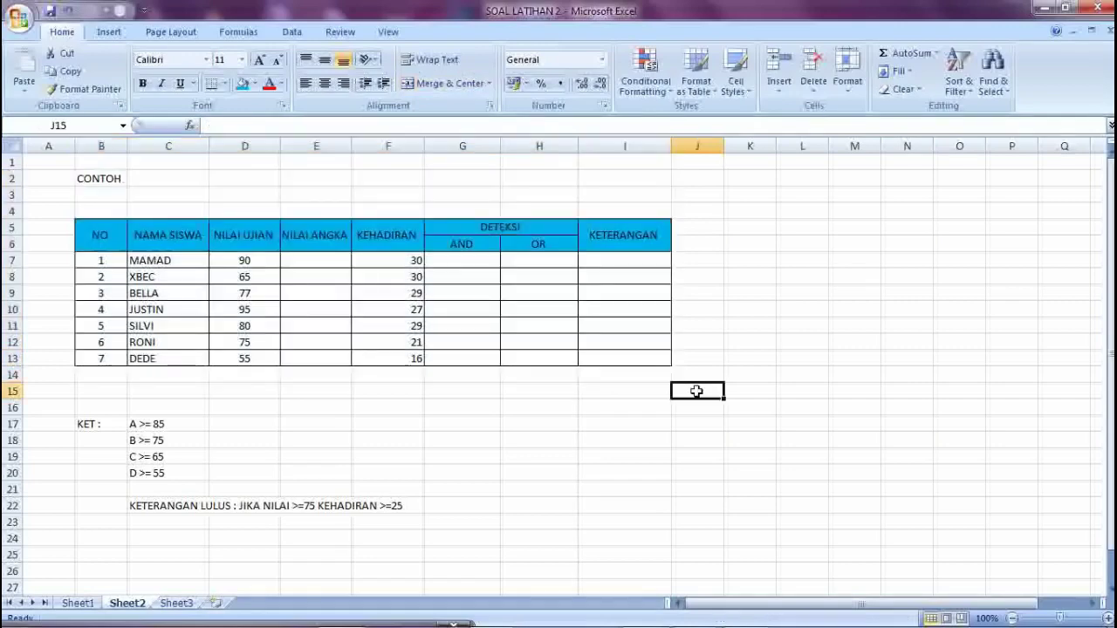
pyautogui.click(669, 409)
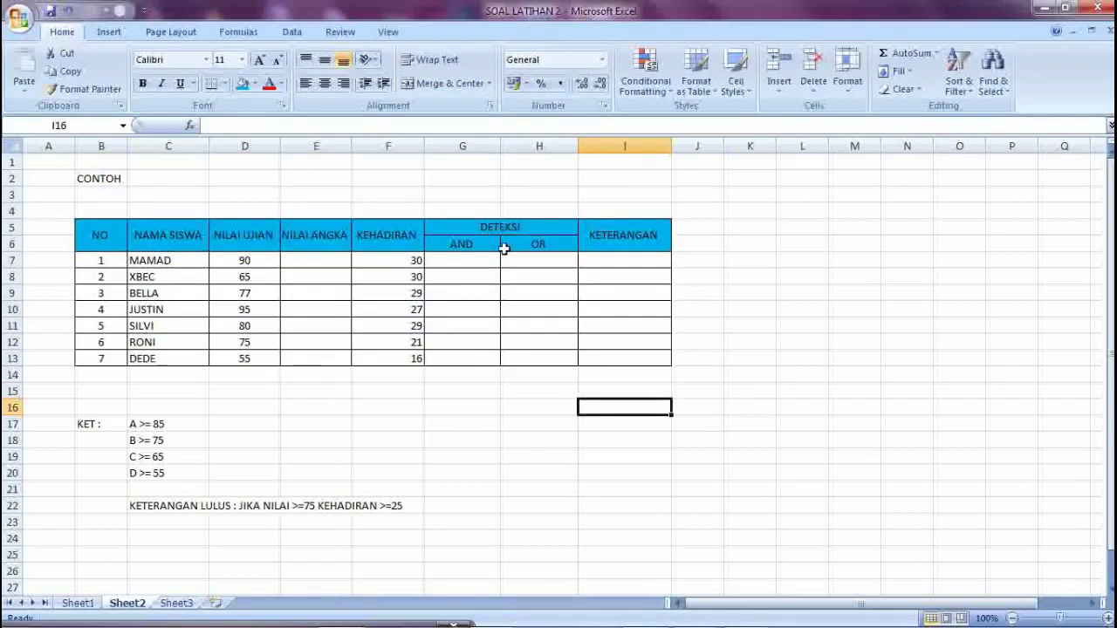
pyautogui.moveTo(494, 241); pyautogui.dragTo(501, 331)
pyautogui.click(541, 246)
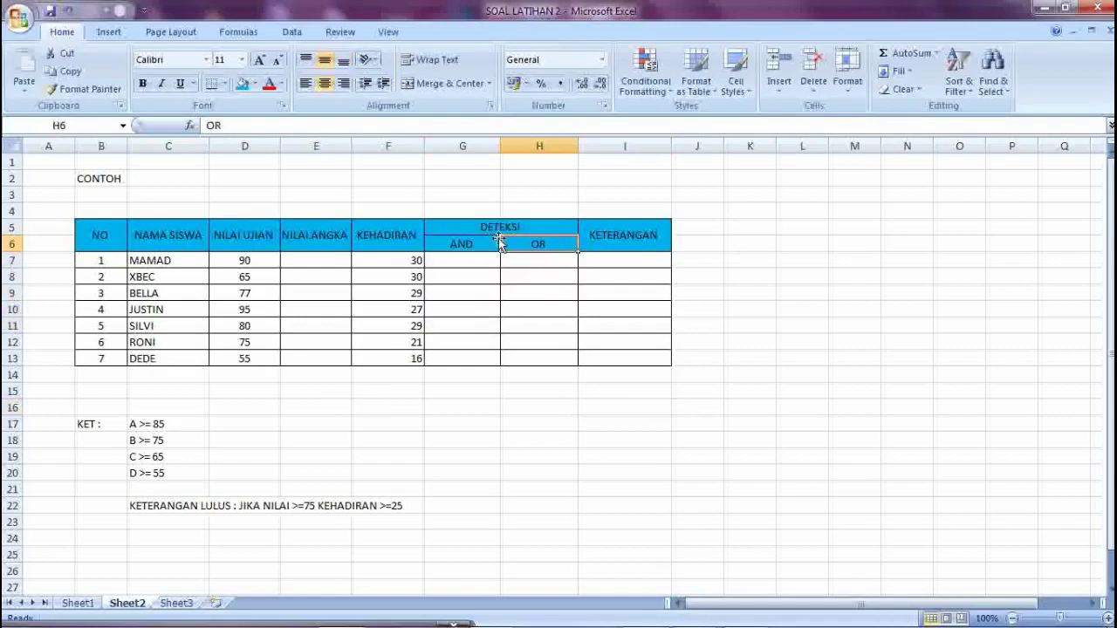
pyautogui.moveTo(500, 242); pyautogui.dragTo(464, 344)
pyautogui.moveTo(516, 244); pyautogui.dragTo(534, 345)
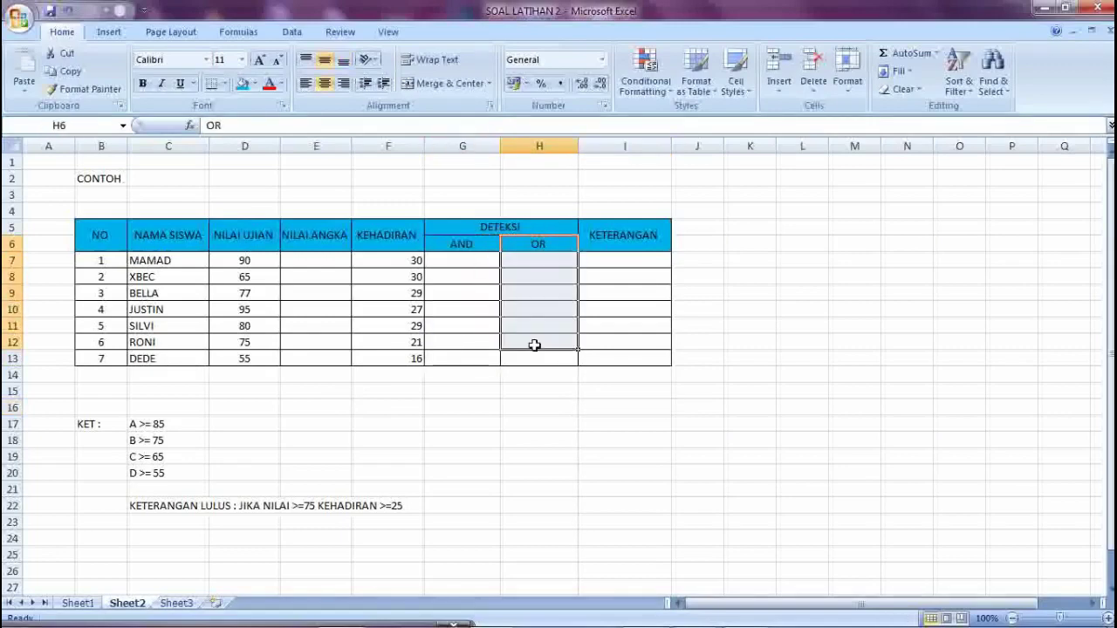
pyautogui.click(742, 391)
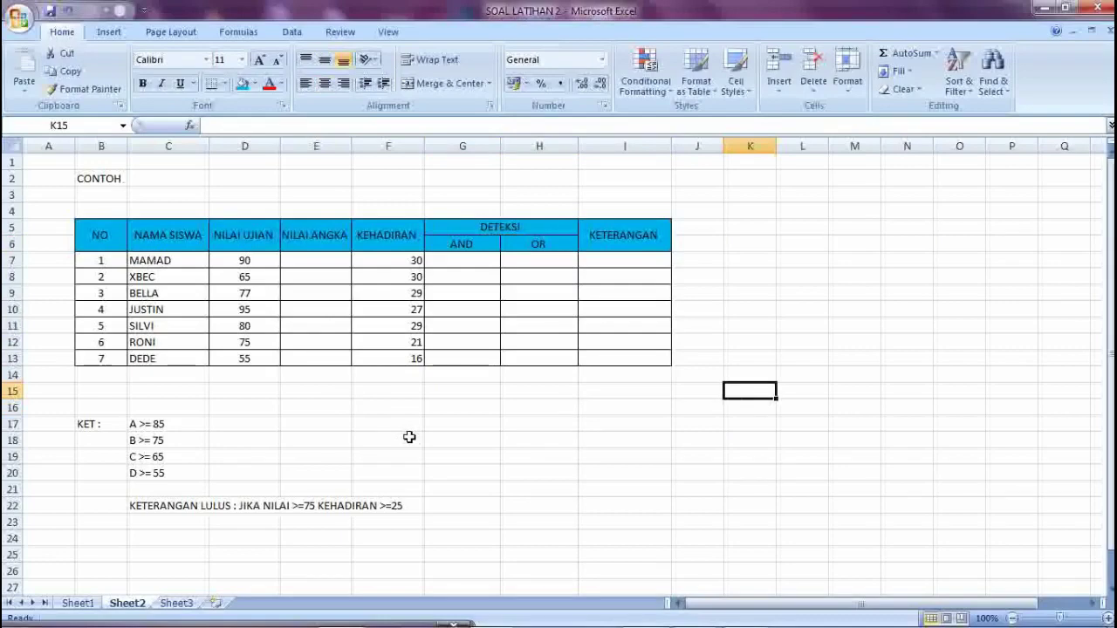
pyautogui.scroll(-1, 410, 438)
pyautogui.scroll(1, 417, 440)
# Review the table column by column and compare NILAI ANGKA with the A to D score thresholds listed under KET.
pyautogui.moveTo(100, 233); pyautogui.dragTo(635, 373)
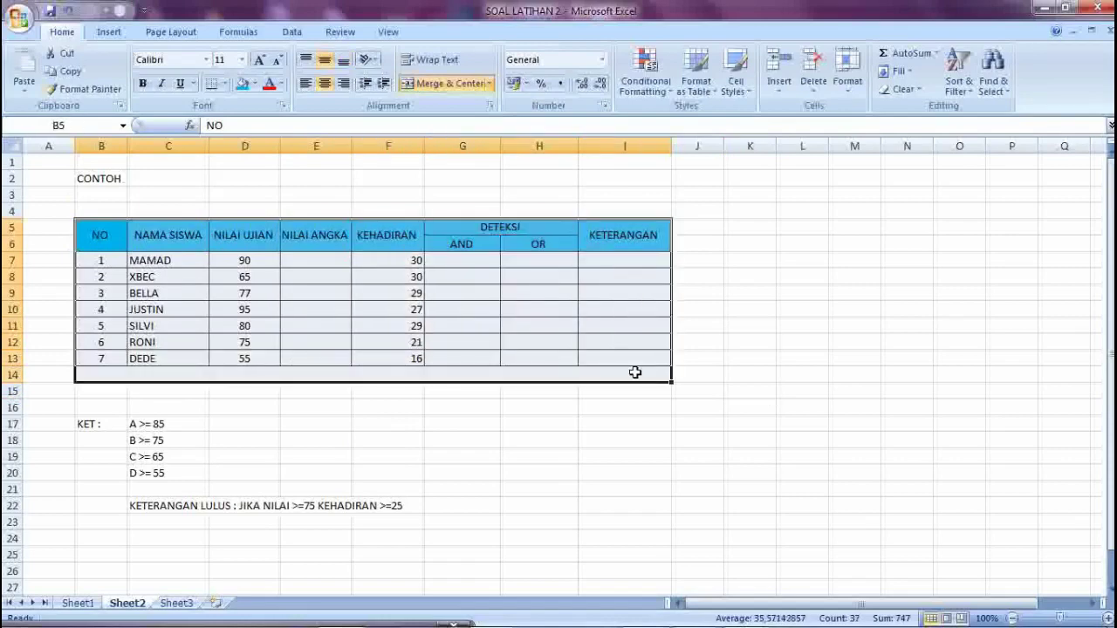
pyautogui.moveTo(193, 235); pyautogui.dragTo(202, 269)
pyautogui.moveTo(274, 230); pyautogui.dragTo(272, 297)
pyautogui.moveTo(316, 260); pyautogui.dragTo(317, 292)
pyautogui.moveTo(372, 259); pyautogui.dragTo(374, 326)
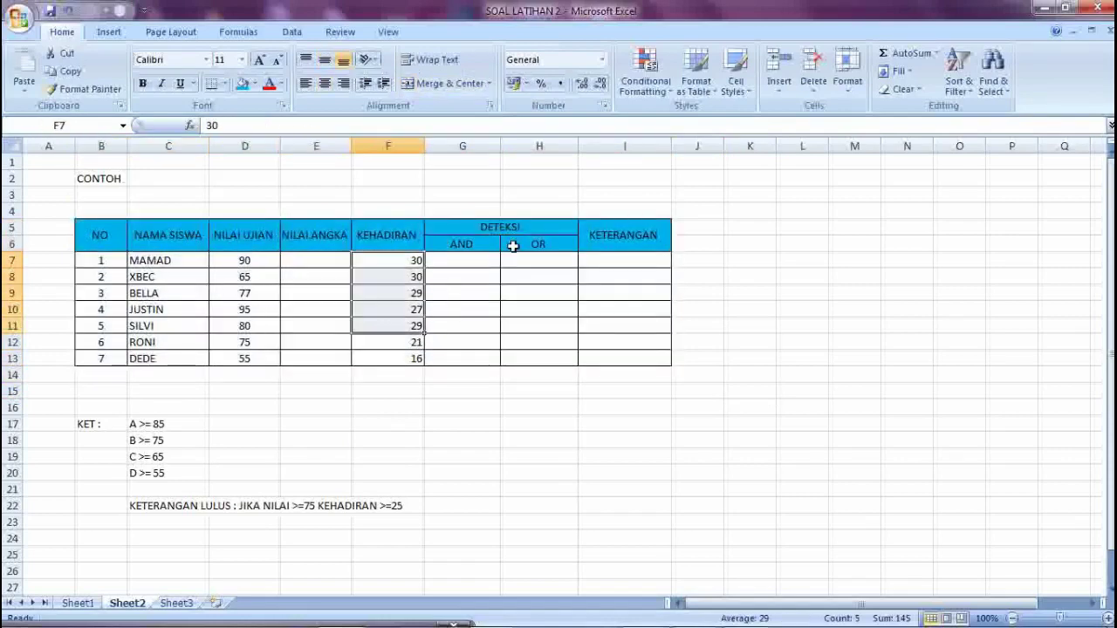
pyautogui.moveTo(515, 227); pyautogui.dragTo(513, 326)
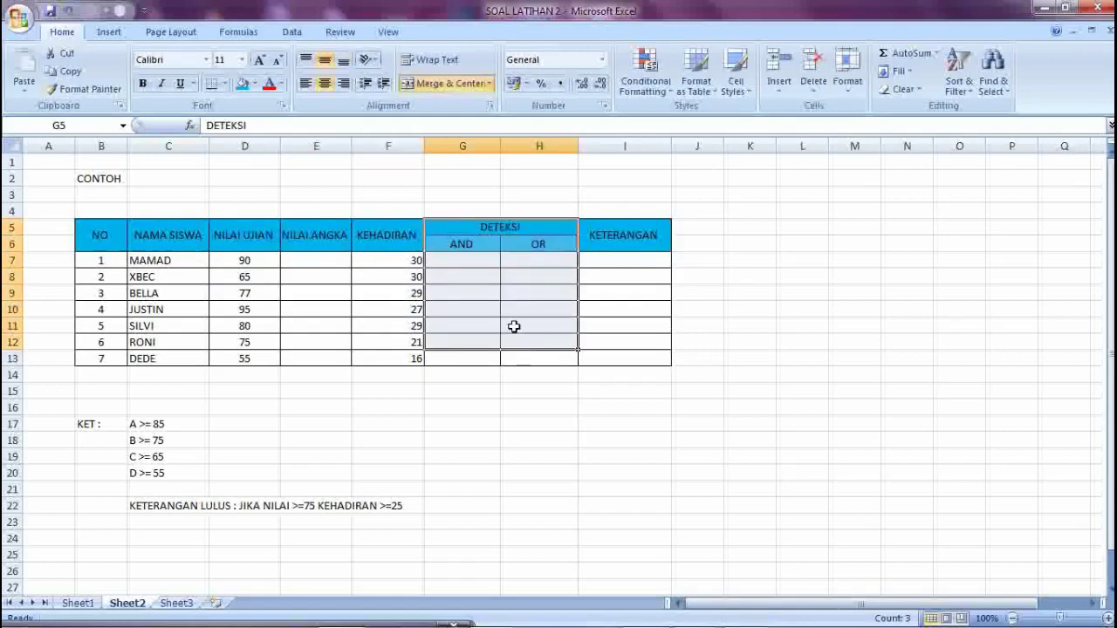
pyautogui.moveTo(485, 274); pyautogui.dragTo(474, 314)
pyautogui.moveTo(545, 279); pyautogui.dragTo(548, 359)
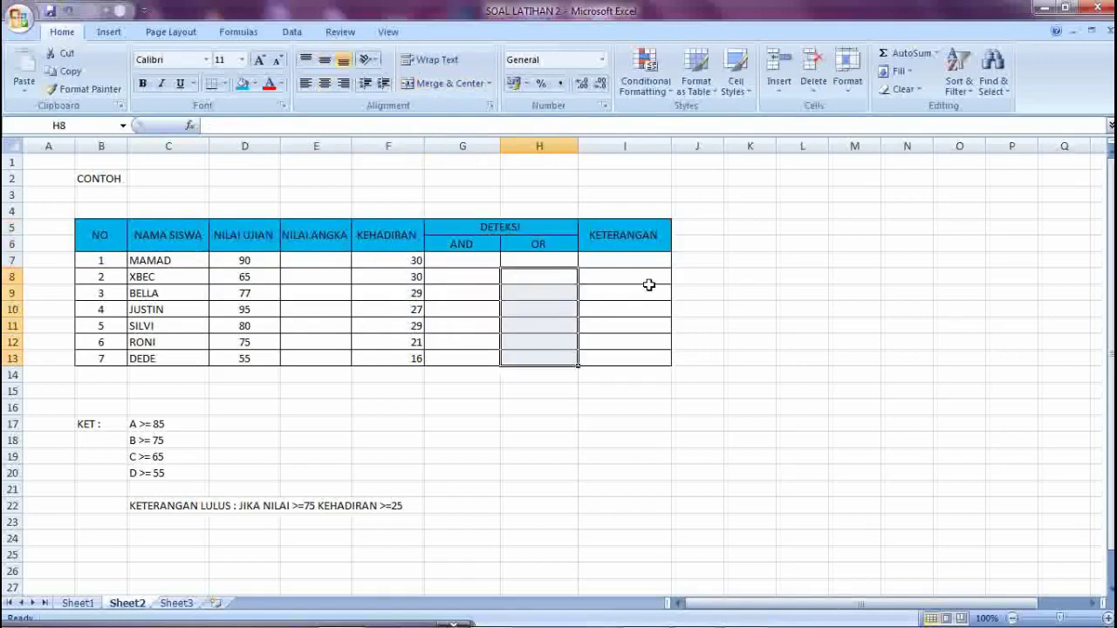
pyautogui.moveTo(648, 284); pyautogui.dragTo(643, 360)
pyautogui.click(300, 259)
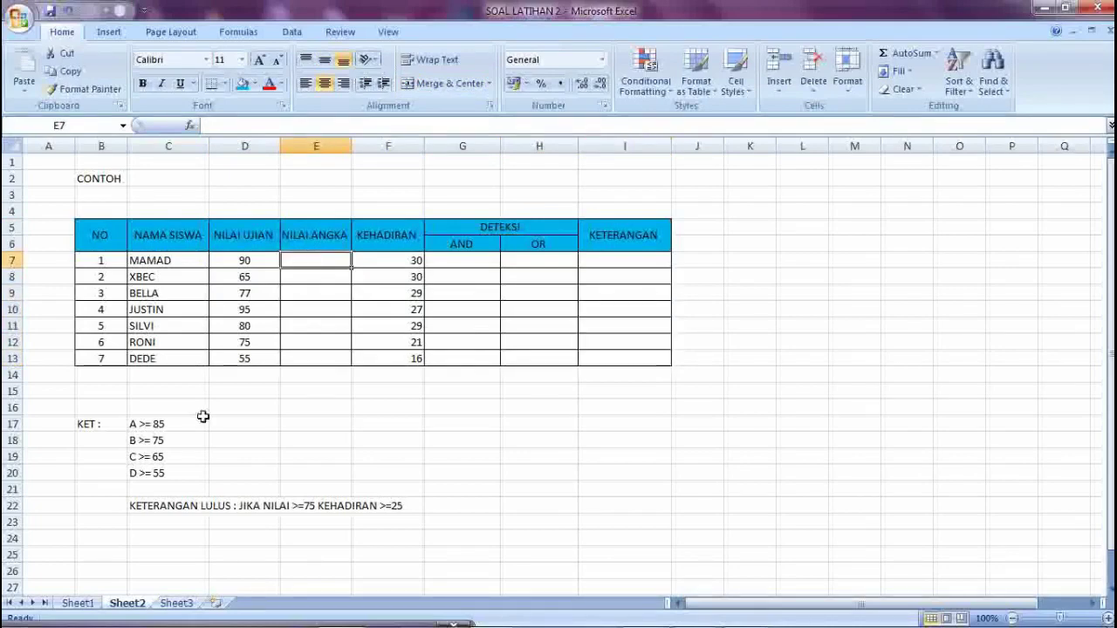
pyautogui.moveTo(192, 424); pyautogui.dragTo(267, 472)
pyautogui.click(314, 460)
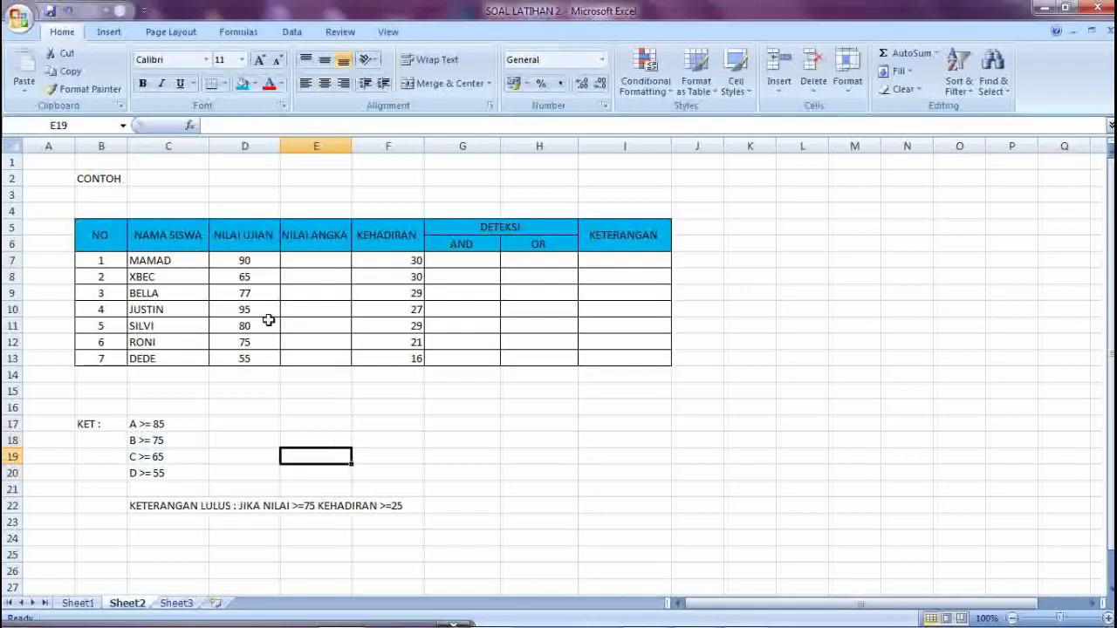
pyautogui.moveTo(319, 264); pyautogui.dragTo(351, 358)
pyautogui.click(349, 390)
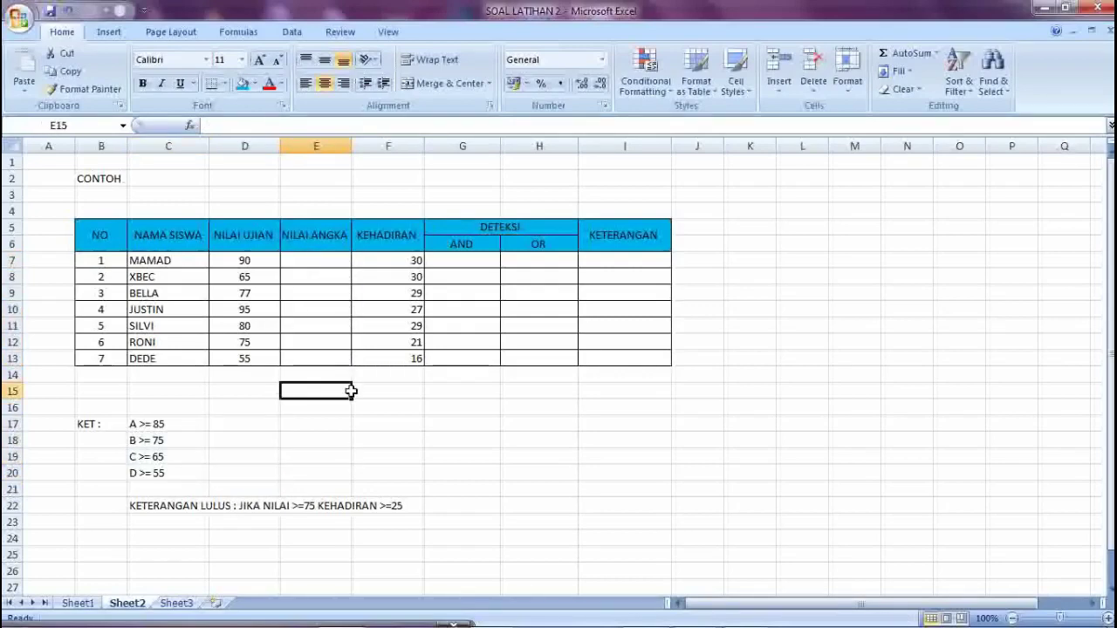
# Start an IF formula in cell E7 that returns "A" when the exam score in D7 is >=85.
pyautogui.click(321, 259)
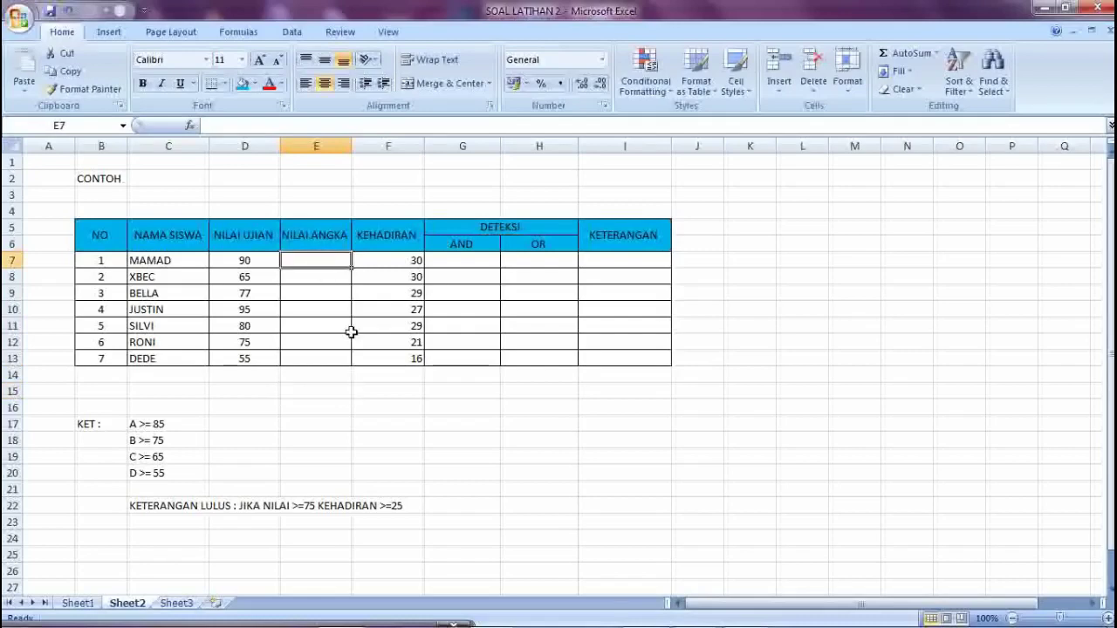
pyautogui.write('=')
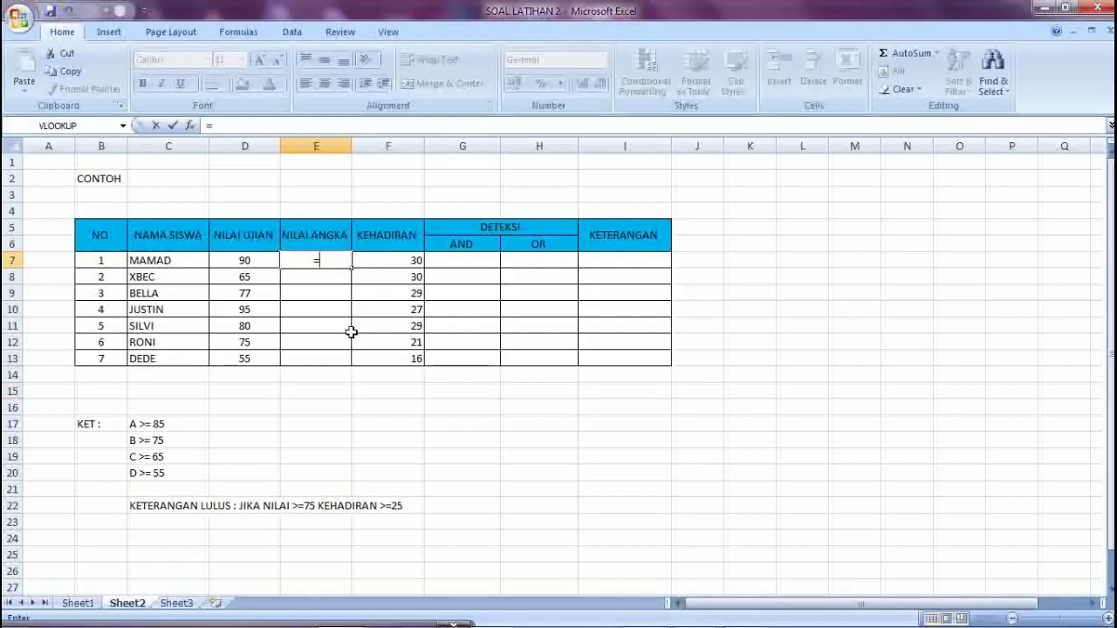
pyautogui.write('if')
pyautogui.press('Tab')
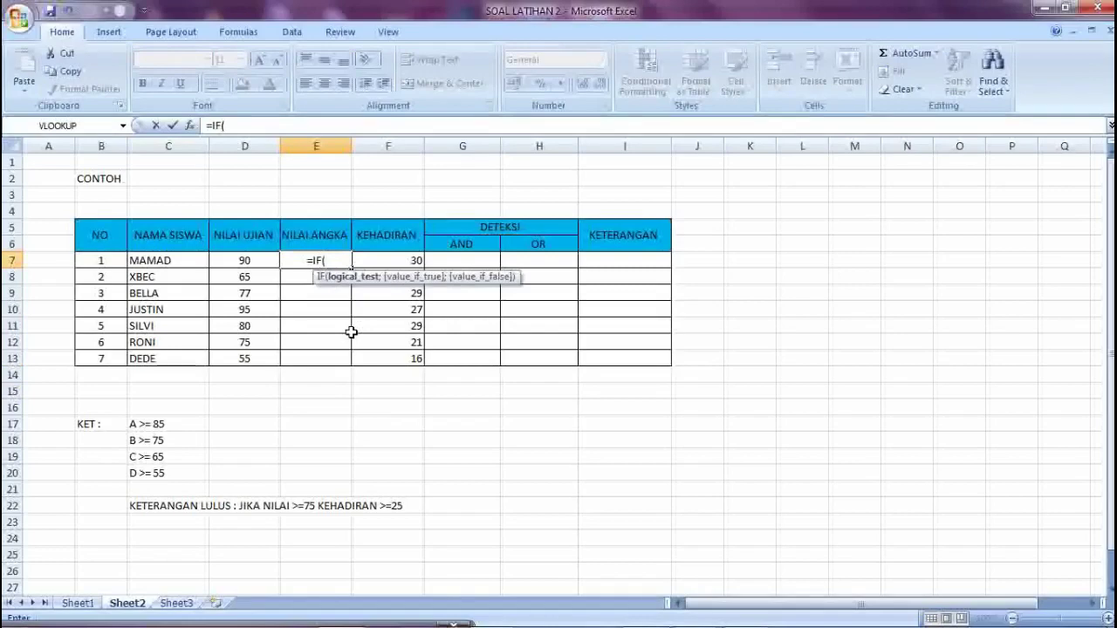
pyautogui.press('Left')
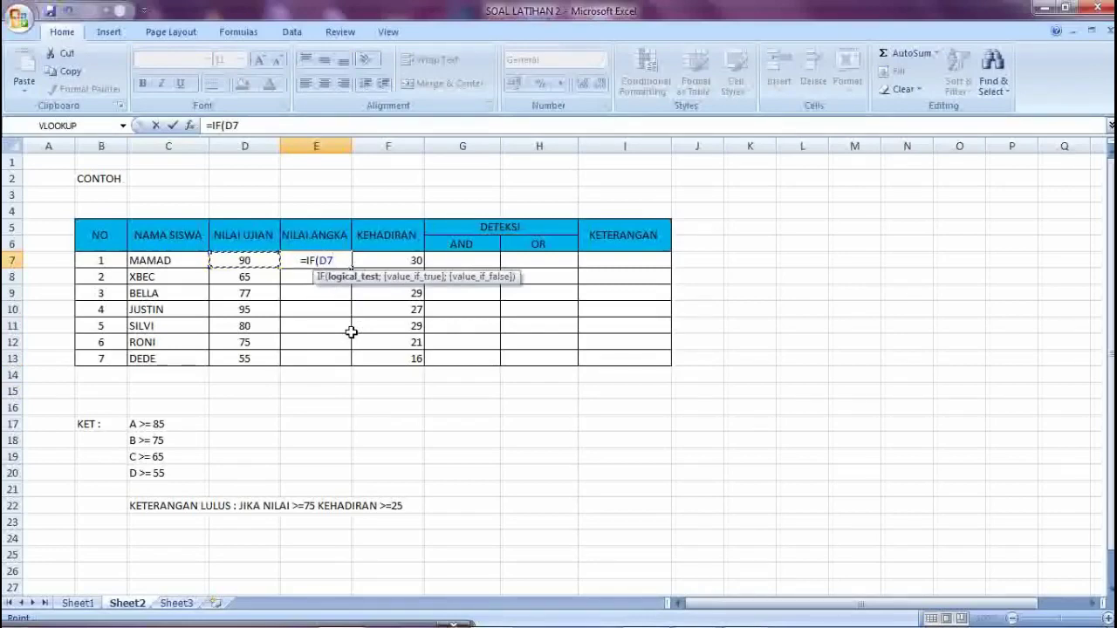
pyautogui.write('>')
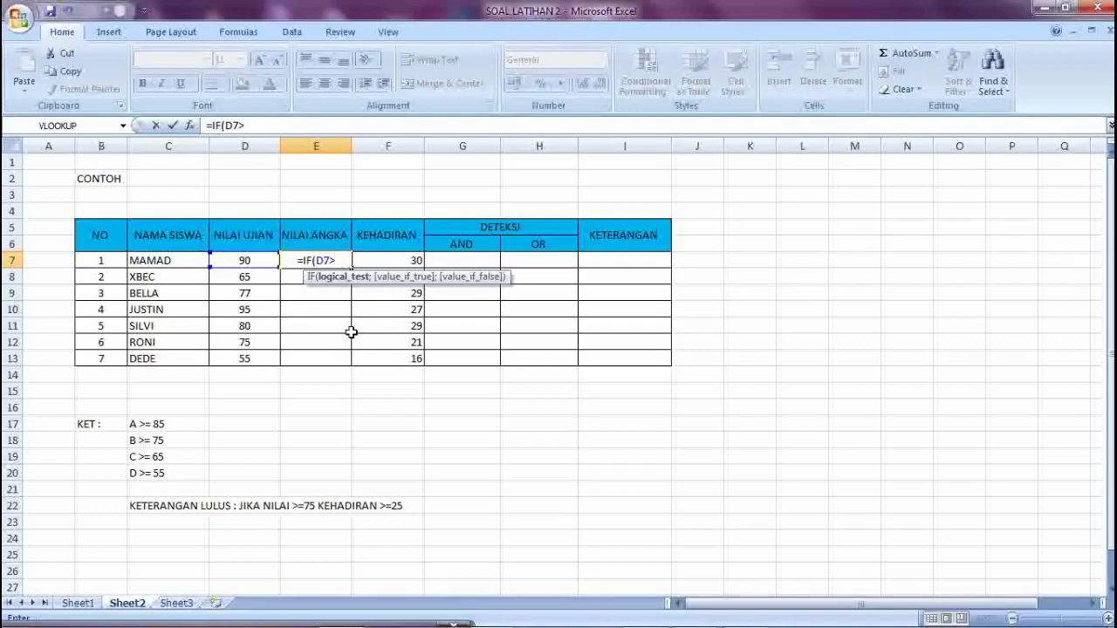
pyautogui.write('=')
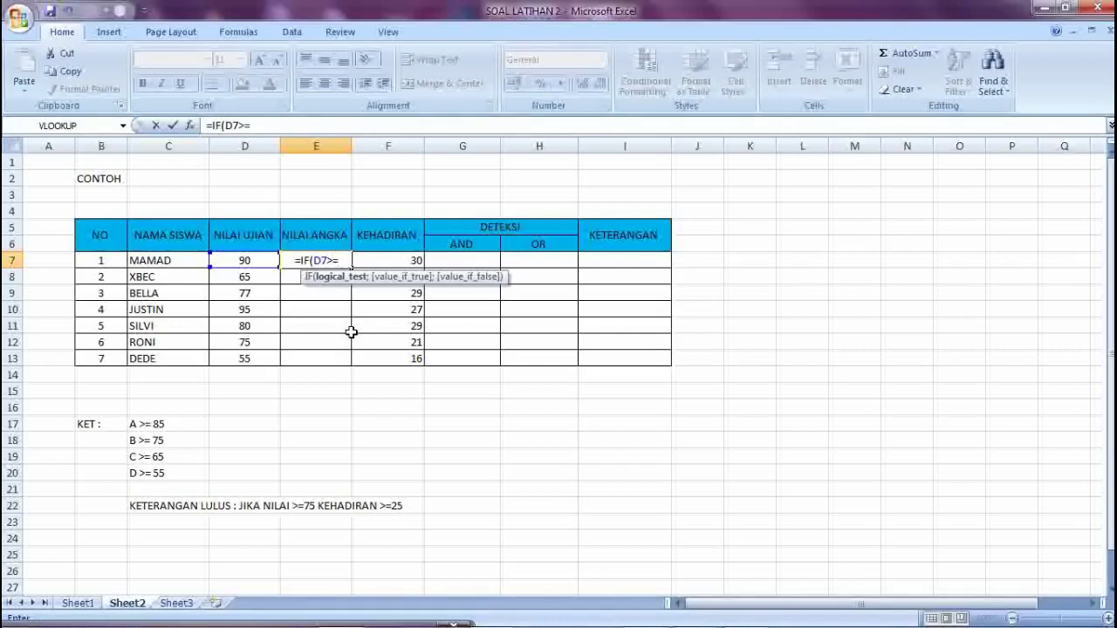
pyautogui.write('85;"')
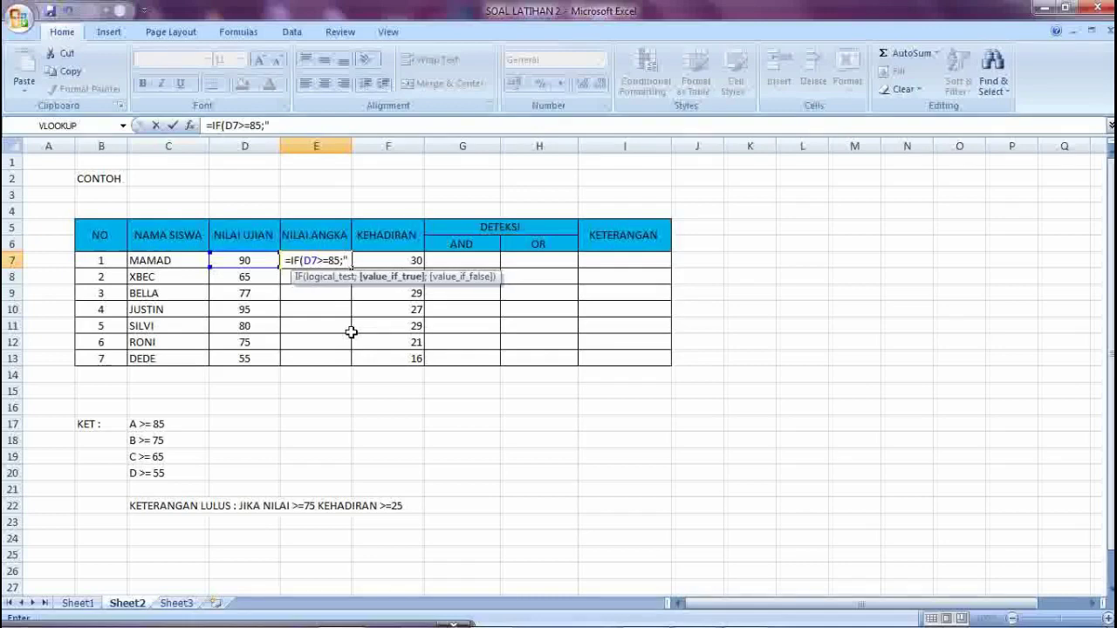
pyautogui.write('A"')
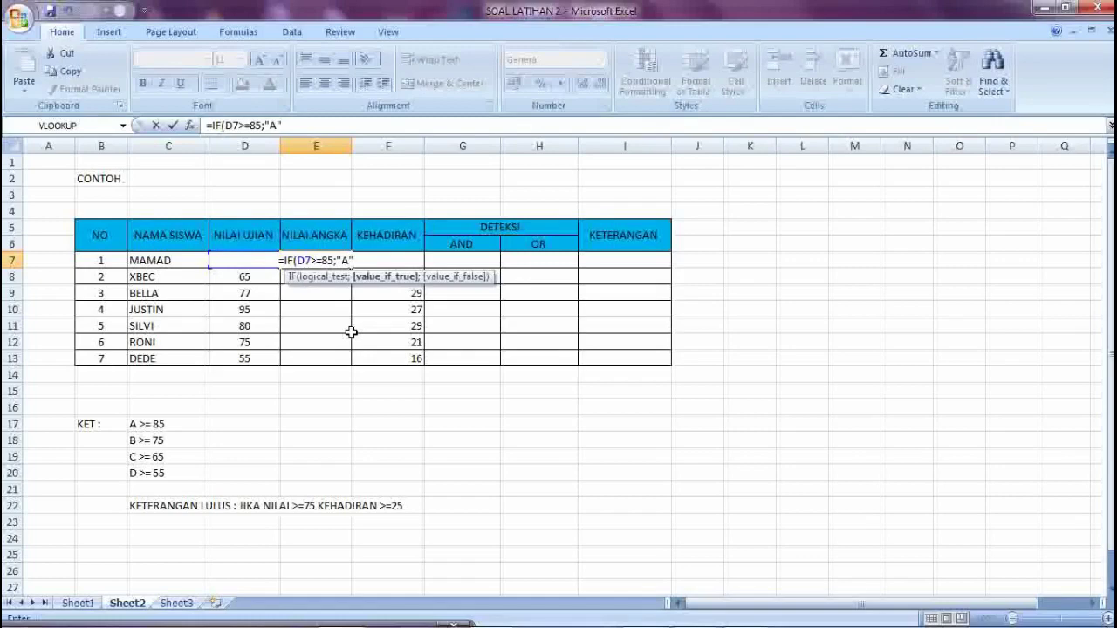
# Nest a second IF in the E7 formula that returns "B" when D7>=75.
pyautogui.write(';I')
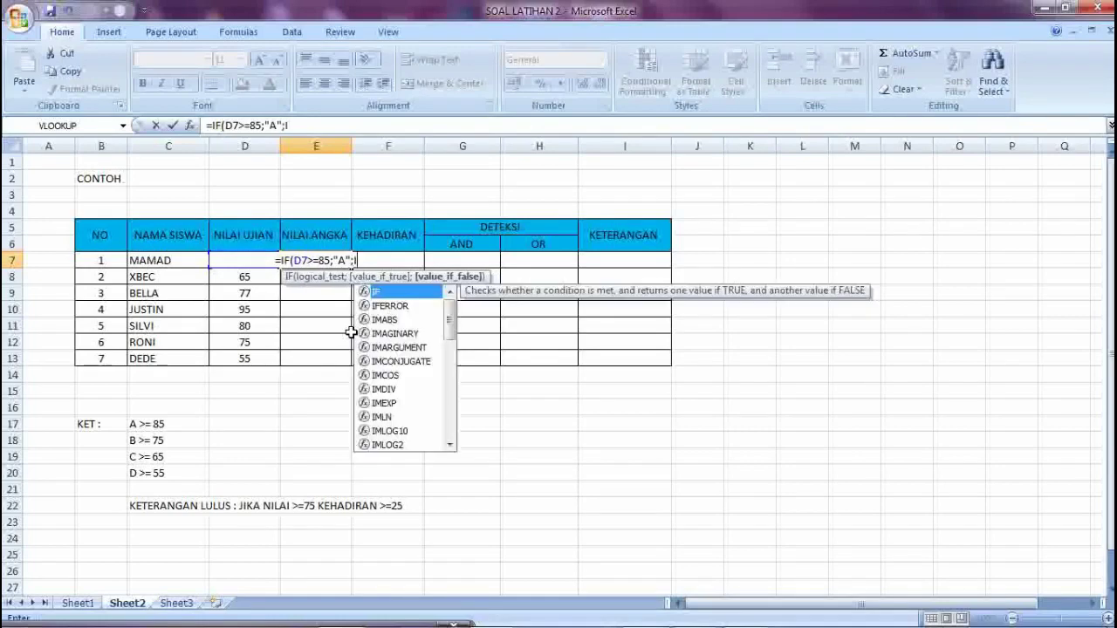
pyautogui.write('F(')
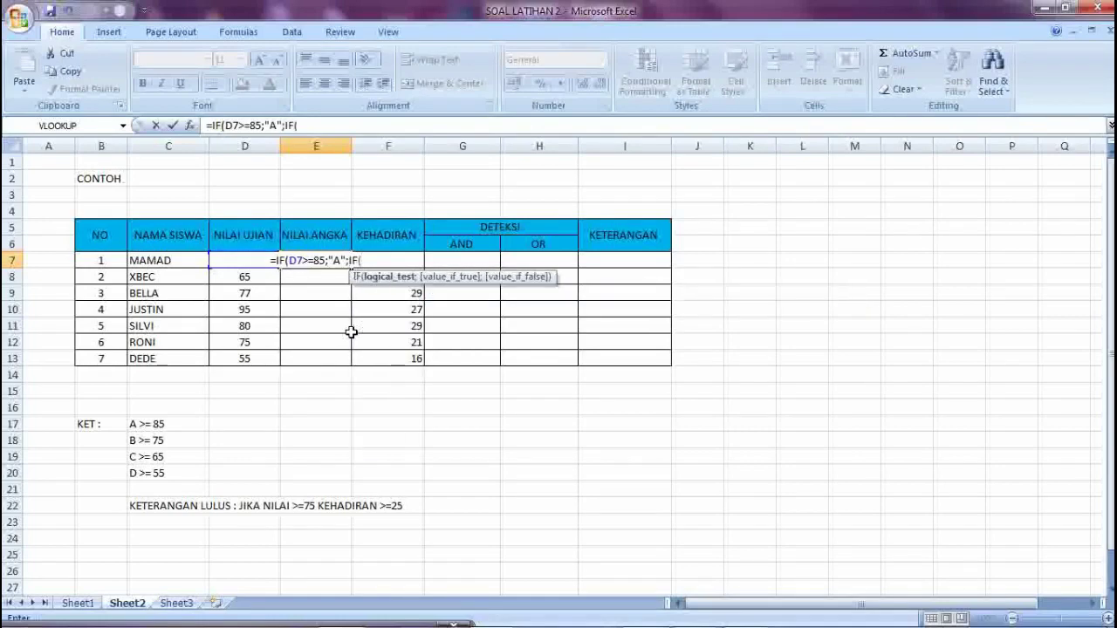
pyautogui.press('Left')
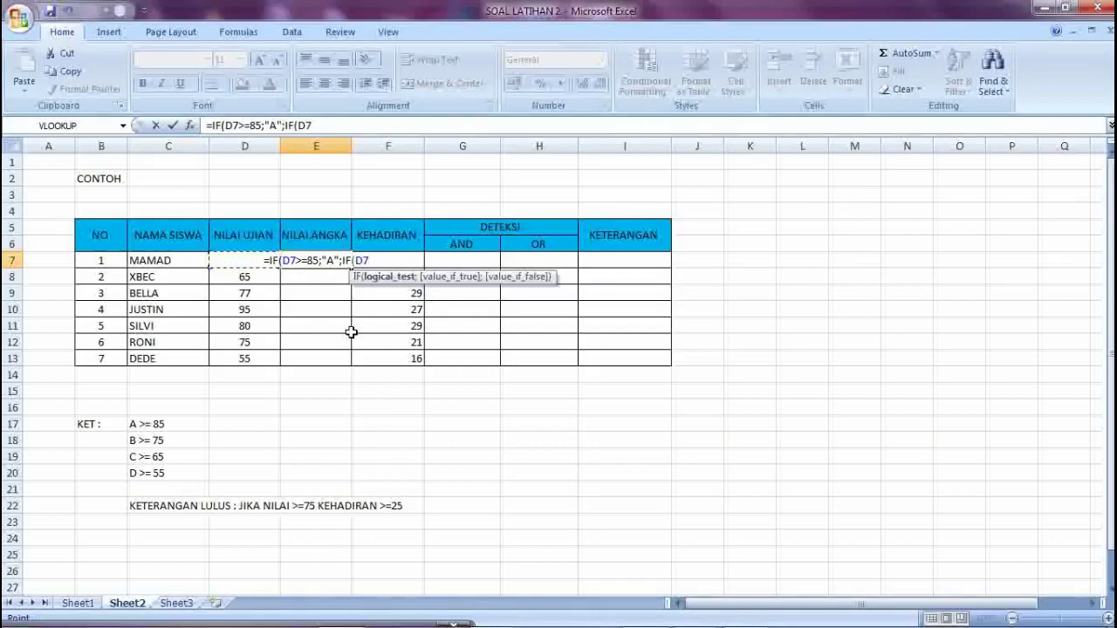
pyautogui.press('F8')
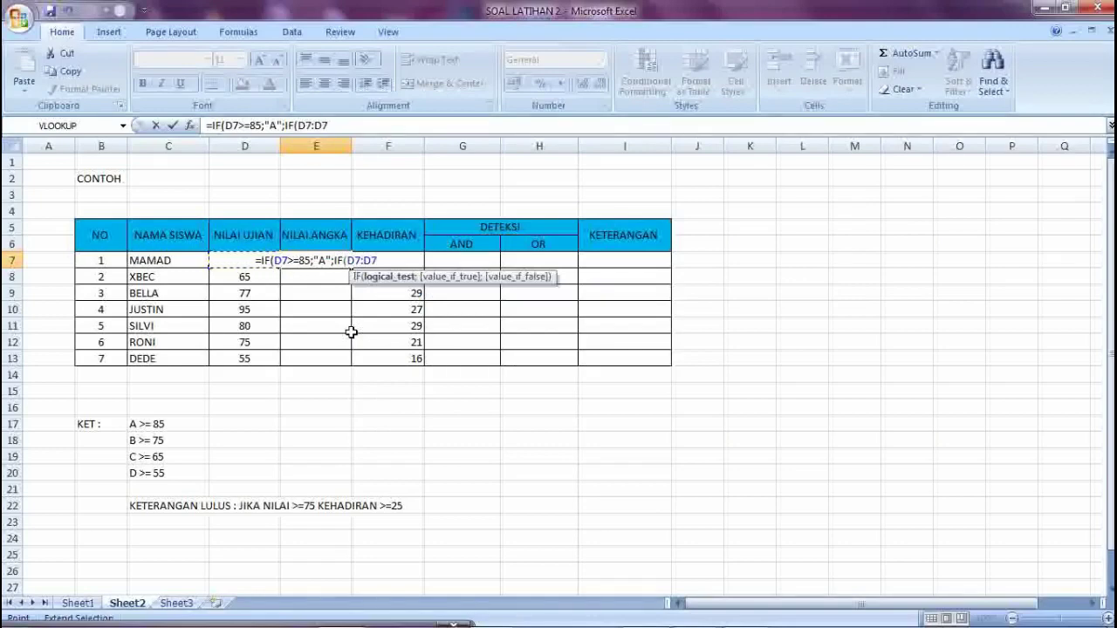
pyautogui.press('BackSpace')
pyautogui.press('BackSpace')
pyautogui.press('BackSpace')
pyautogui.press('BackSpace')
pyautogui.write('7')
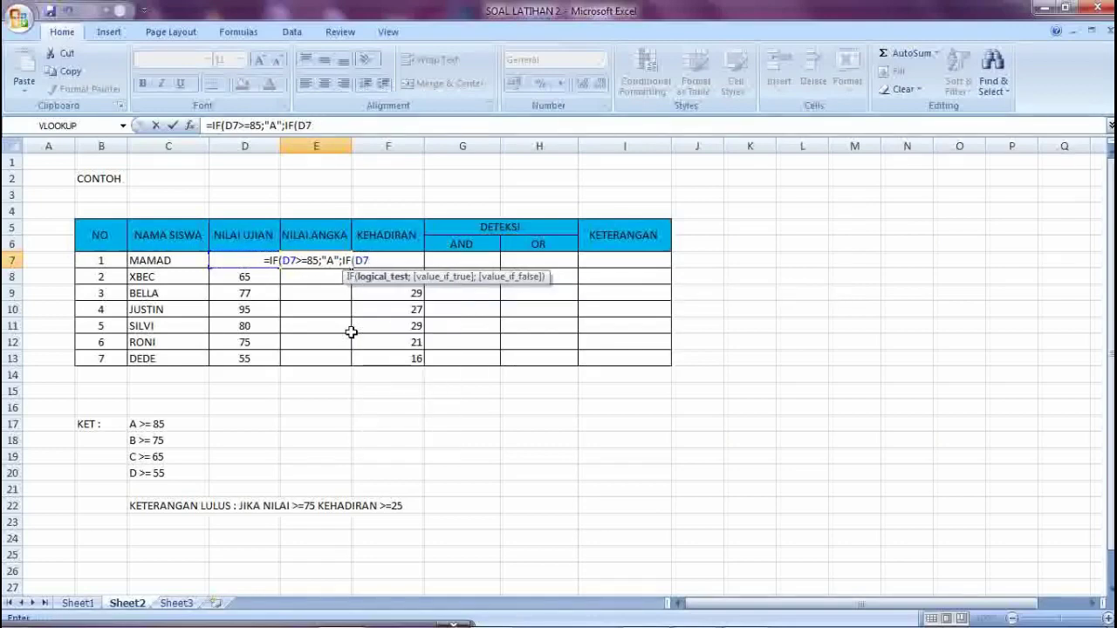
pyautogui.write('>=')
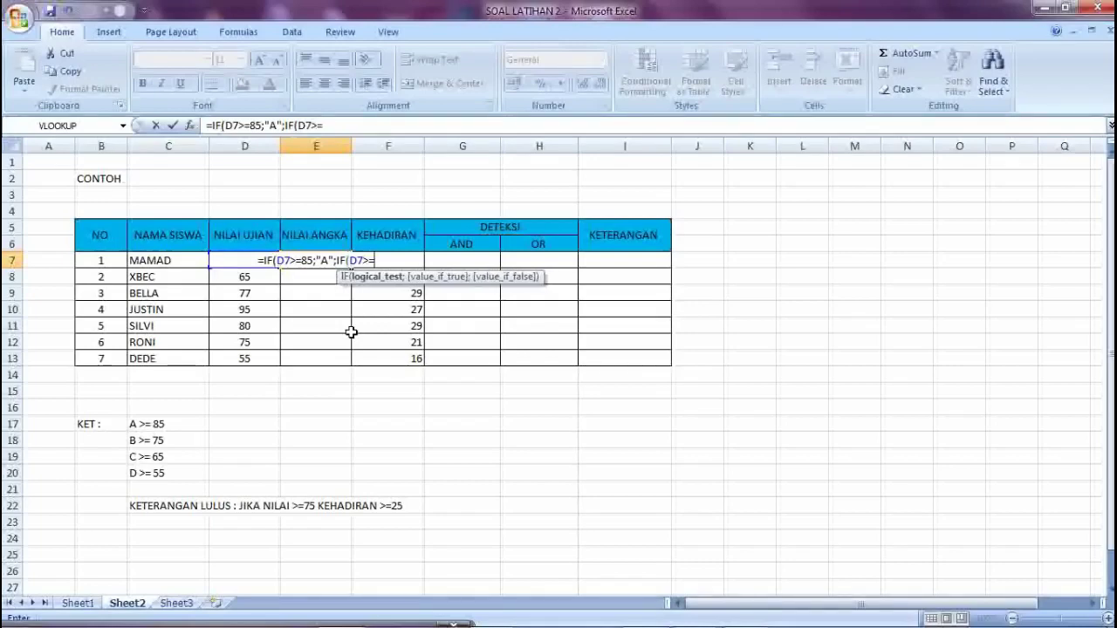
pyautogui.write('75;"')
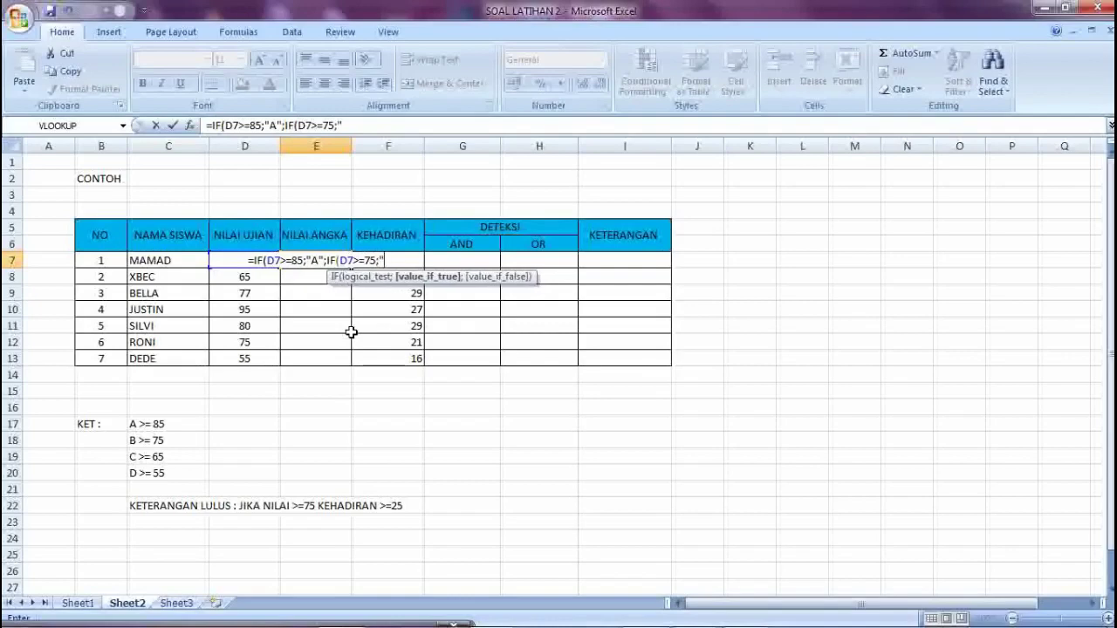
pyautogui.write('B')
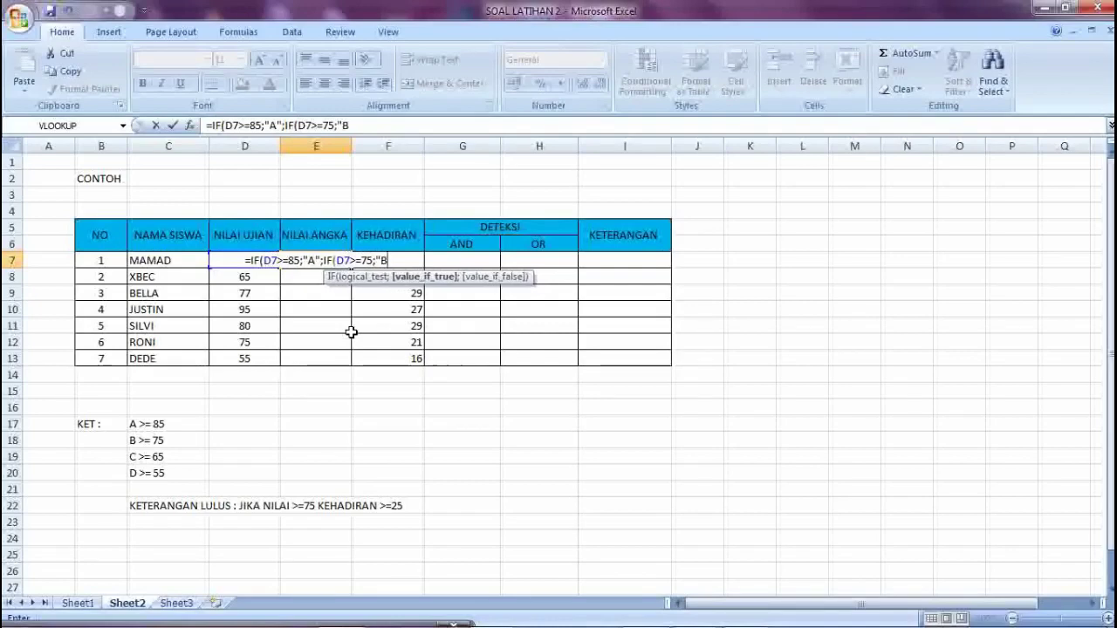
pyautogui.write('";')
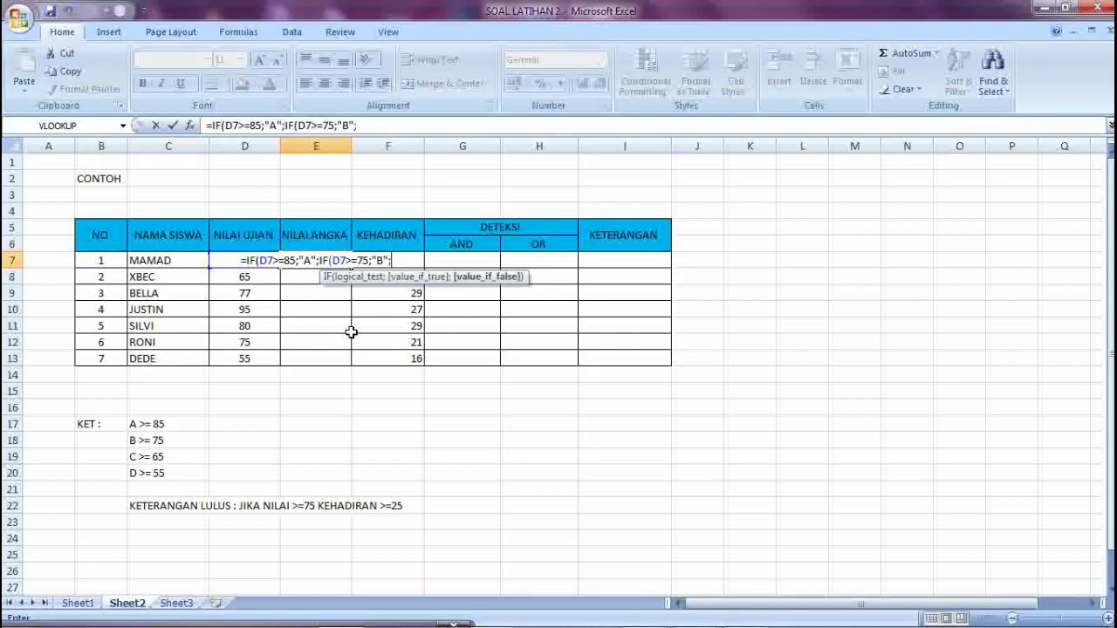
# Nest a third IF in the E7 formula that returns "C" when D7>=65.
pyautogui.write('IF(')
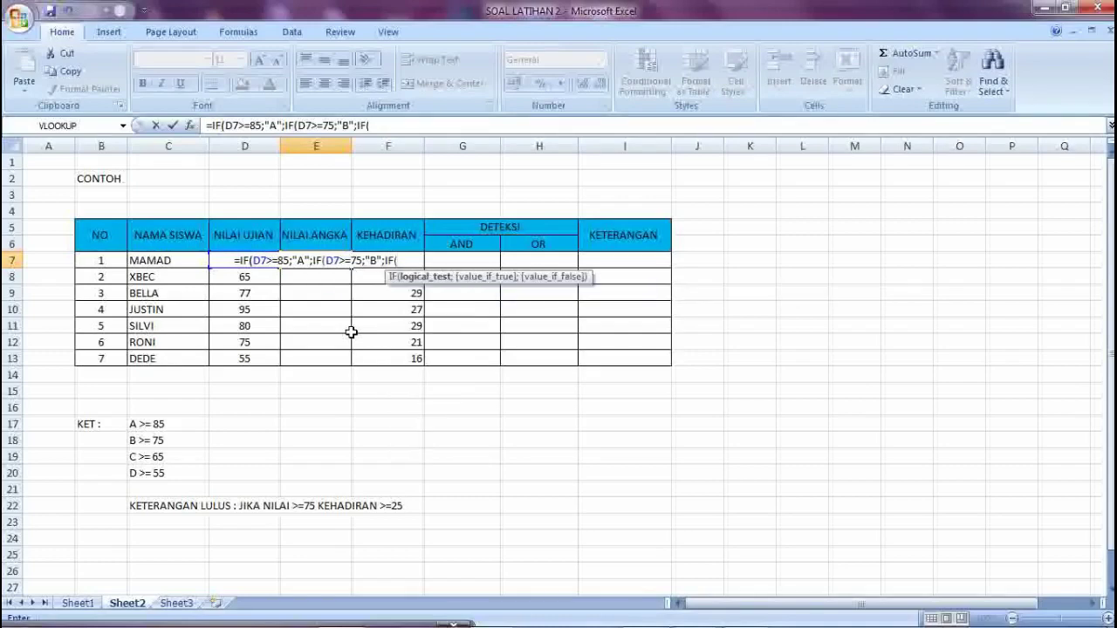
pyautogui.press('Left')
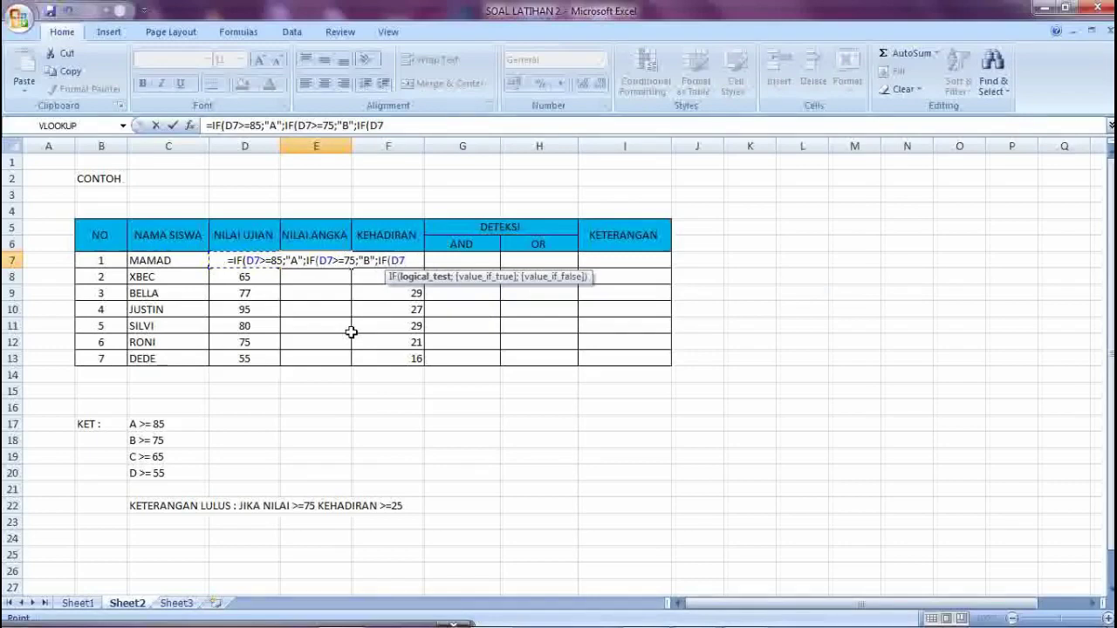
pyautogui.write('>')
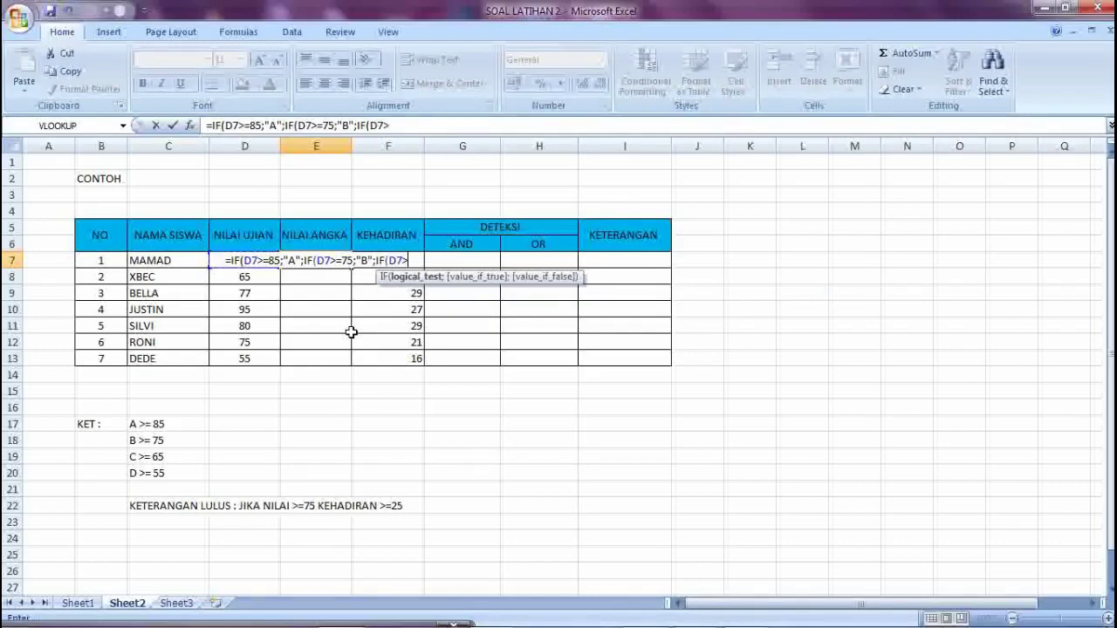
pyautogui.write('=')
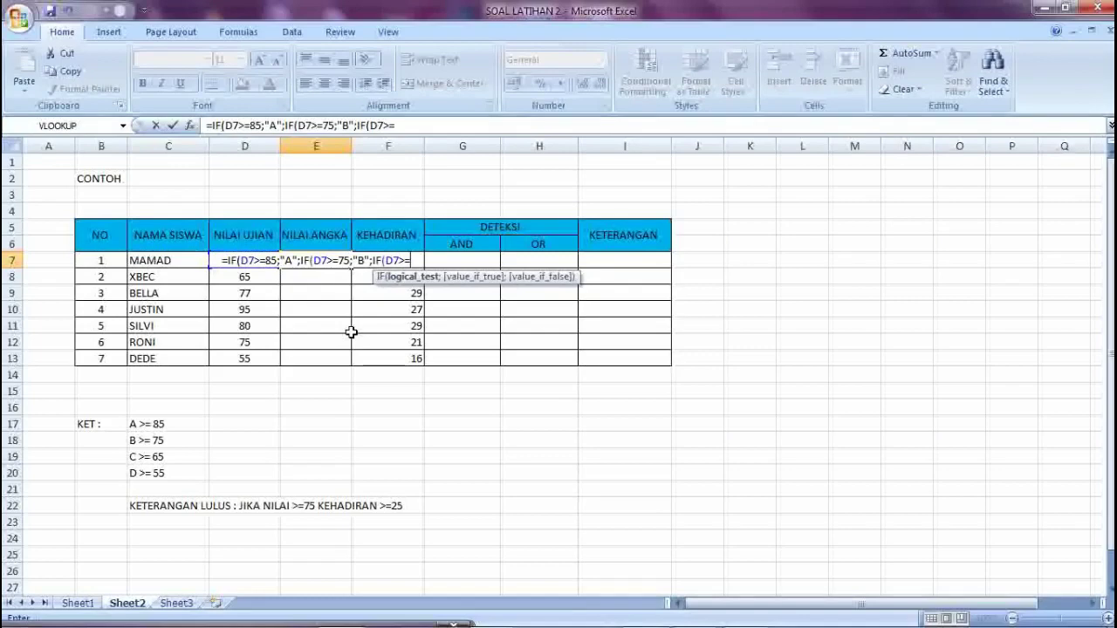
pyautogui.write('65')
pyautogui.write(';"')
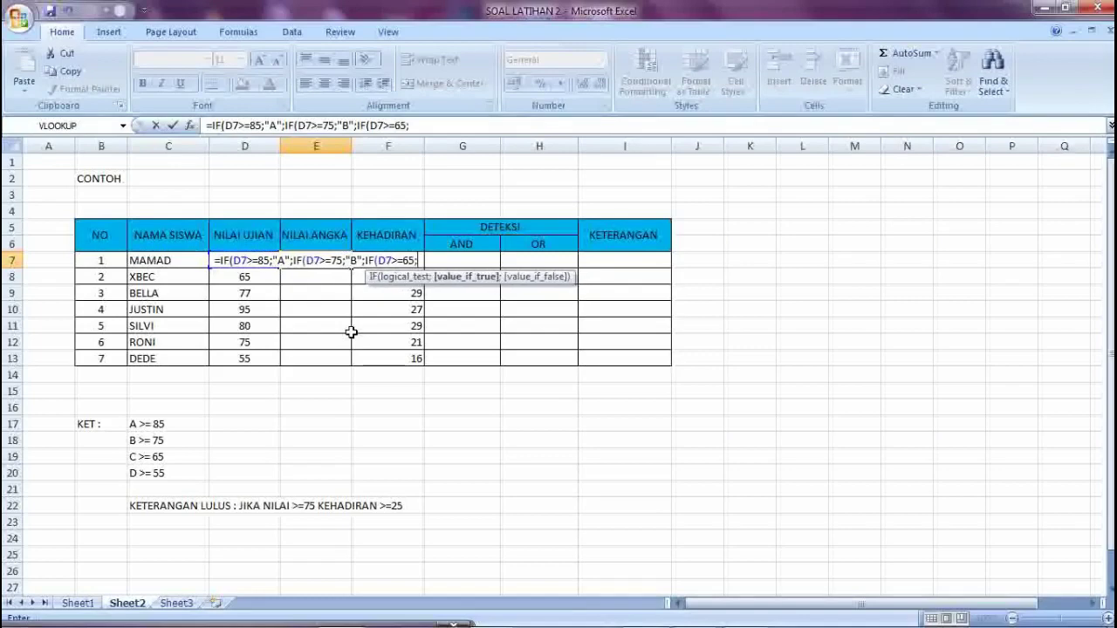
pyautogui.write('C')
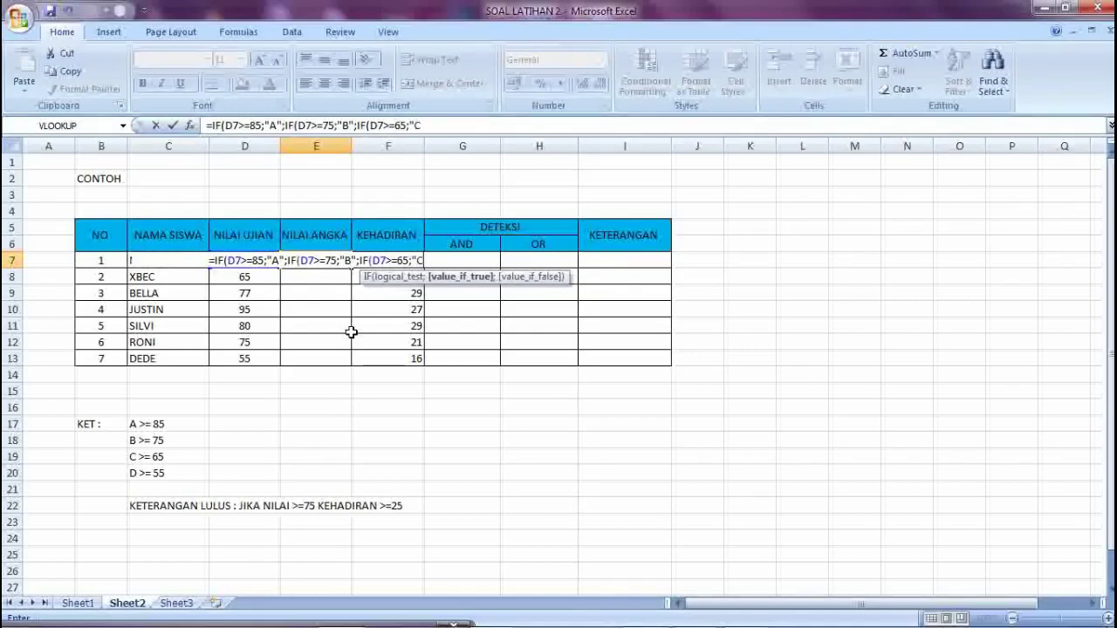
pyautogui.write('"')
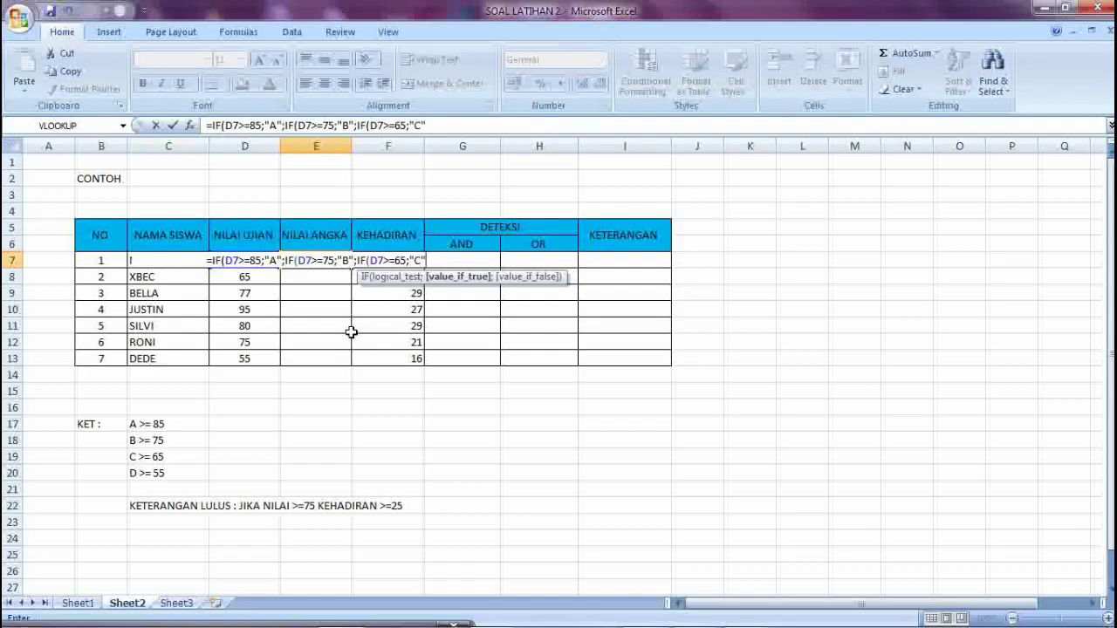
pyautogui.write(';')
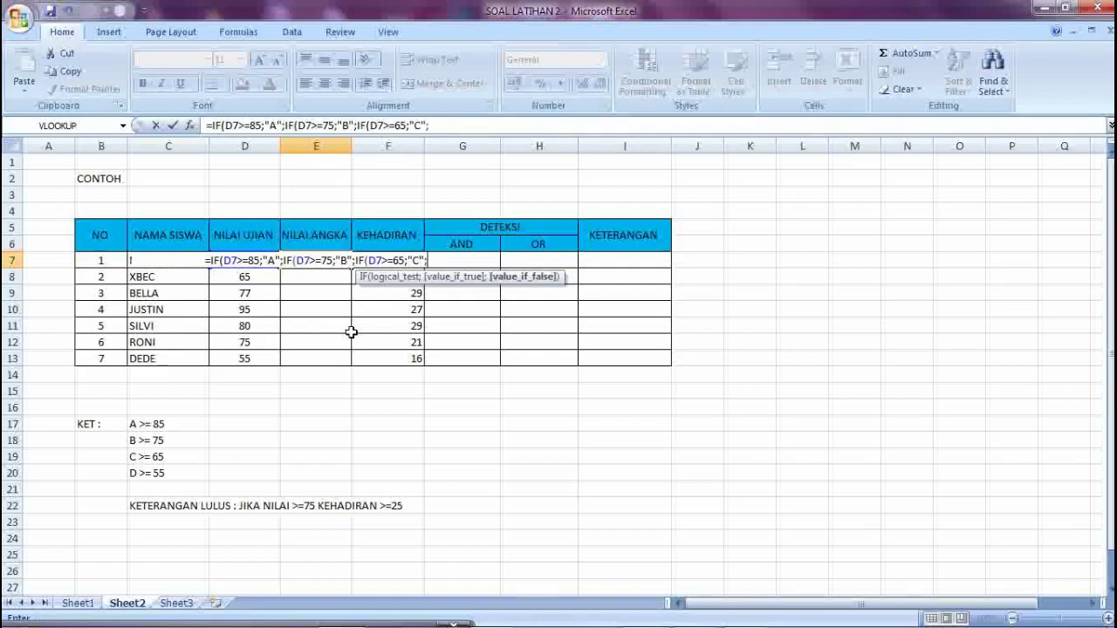
# Nest a fourth IF that returns "D" when D7>=55, close all four brackets and enter the formula in E7.
pyautogui.write('IF')
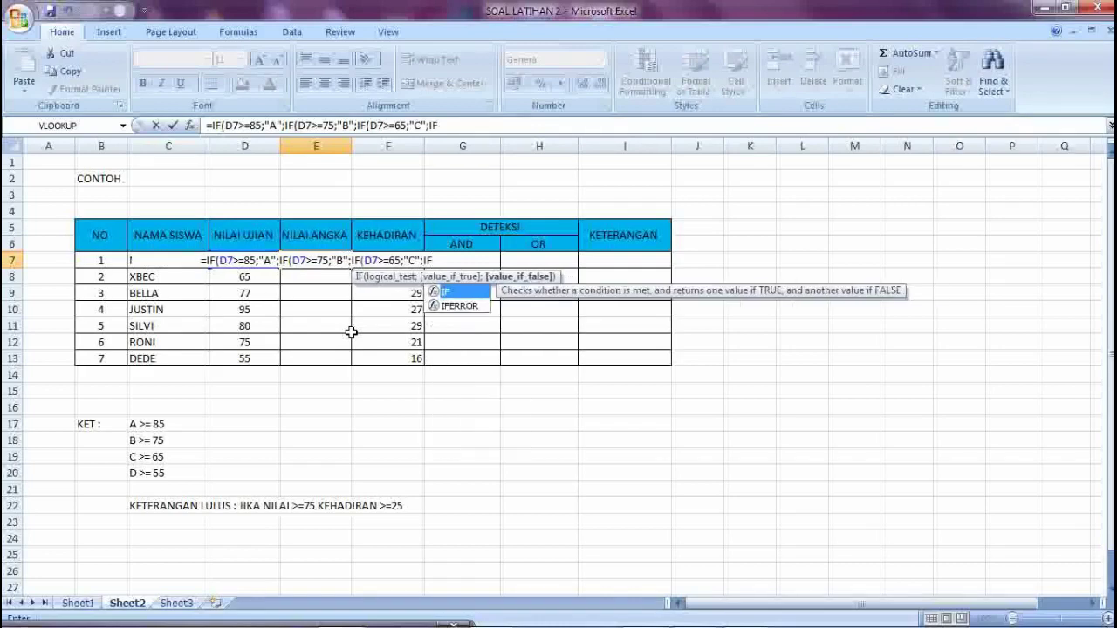
pyautogui.write('(')
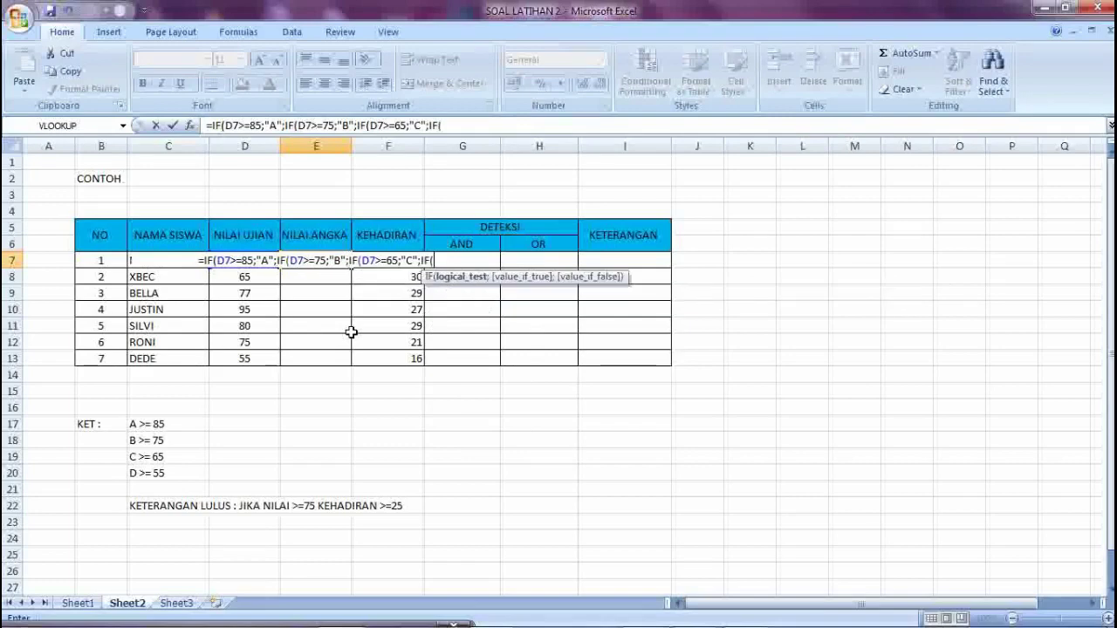
pyautogui.press('Left')
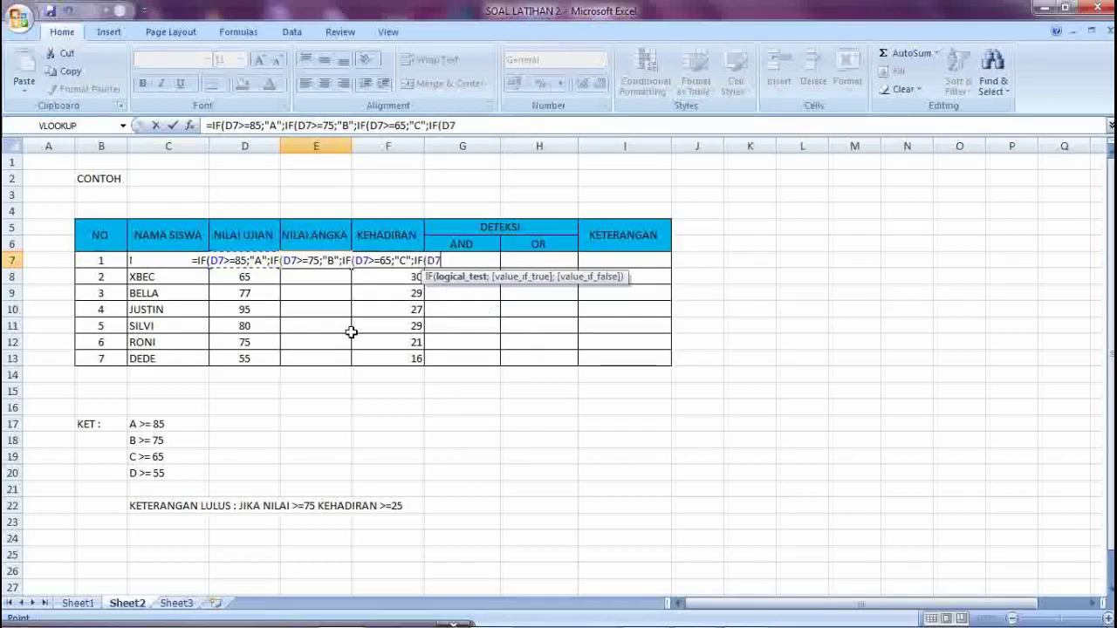
pyautogui.write('>=')
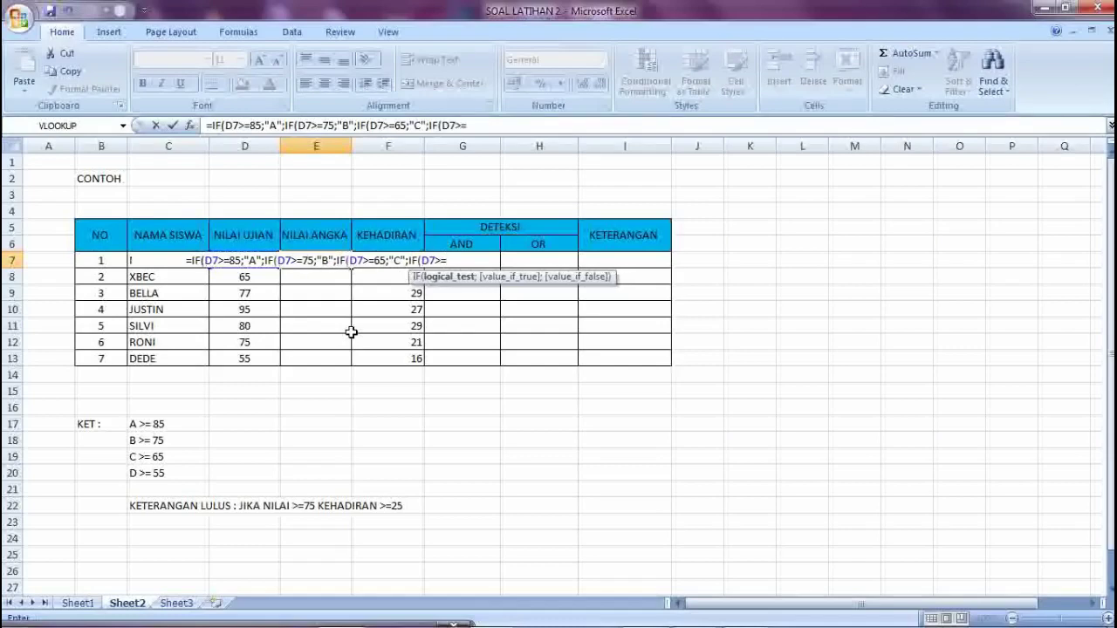
pyautogui.write('55')
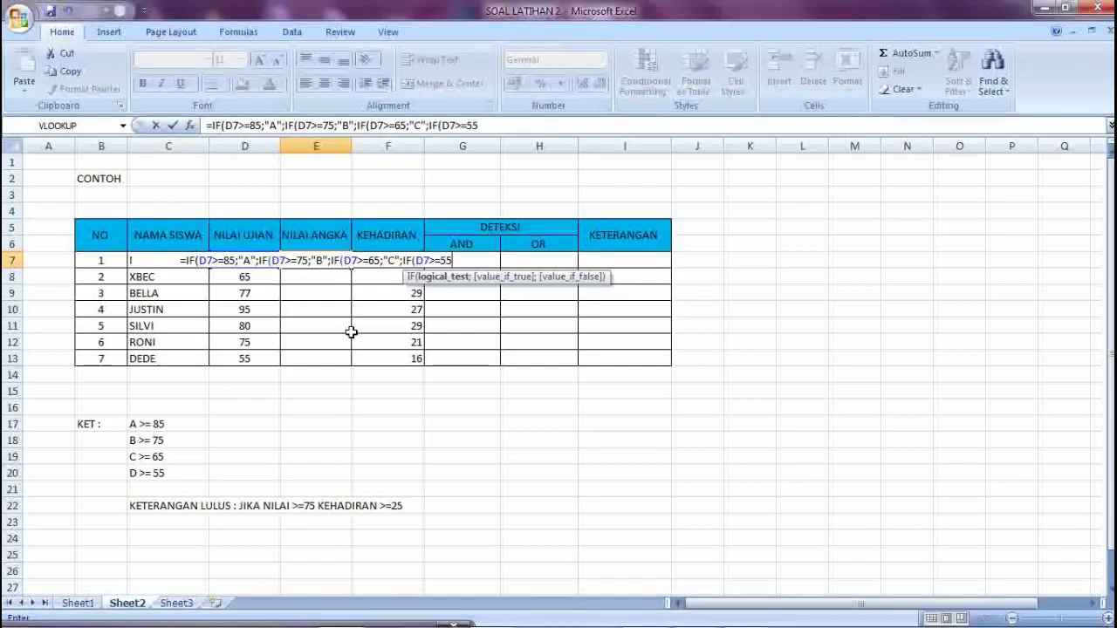
pyautogui.write(';"')
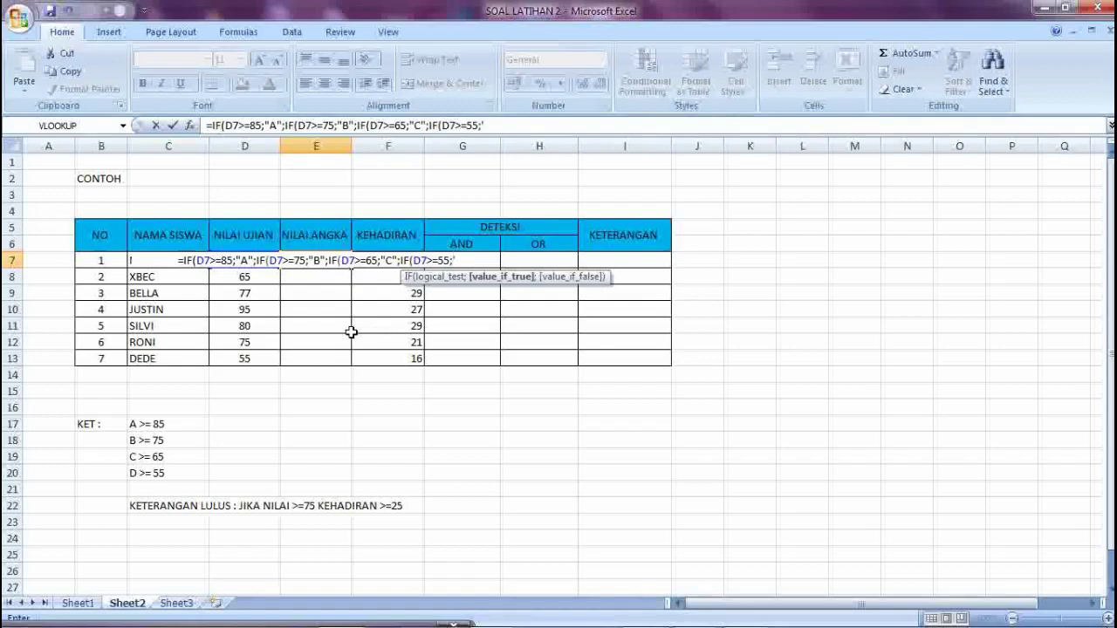
pyautogui.press('BackSpace')
pyautogui.write('"')
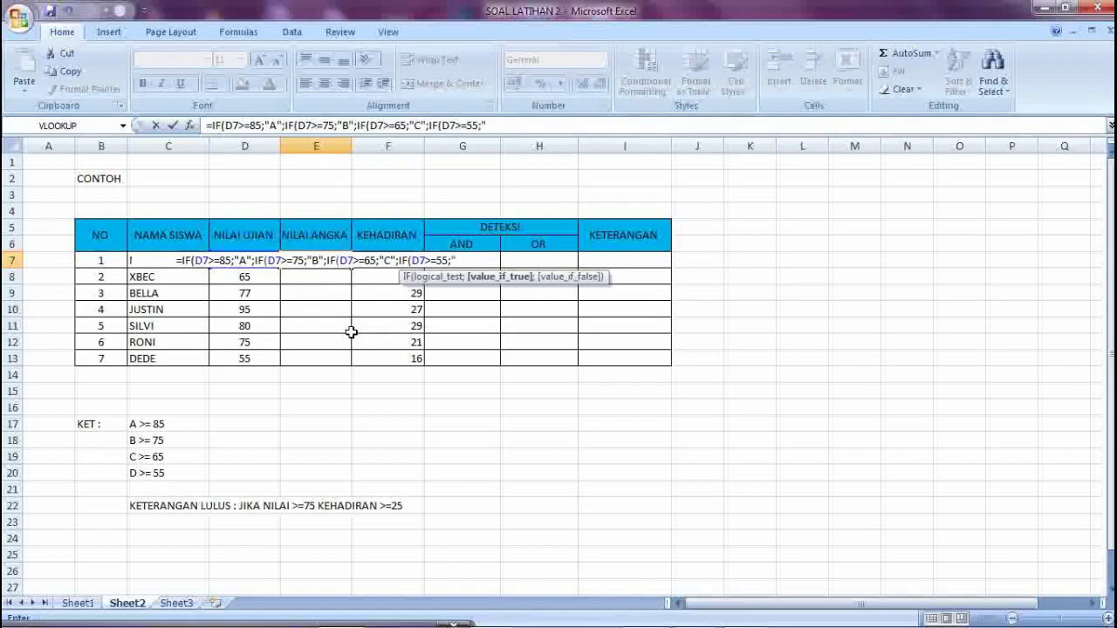
pyautogui.write('D')
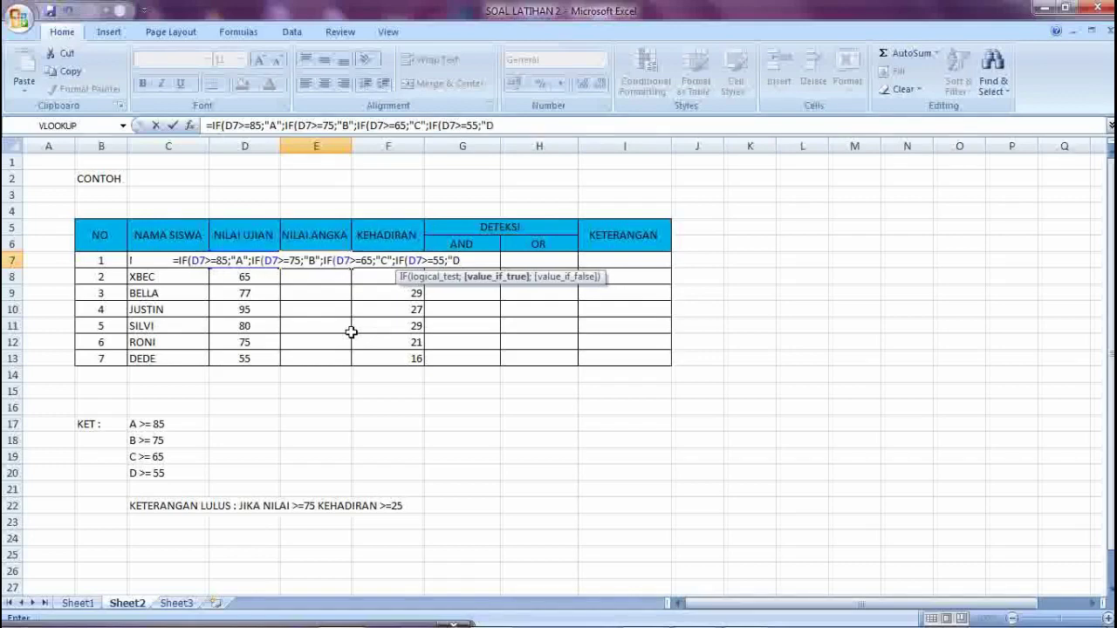
pyautogui.write('"')
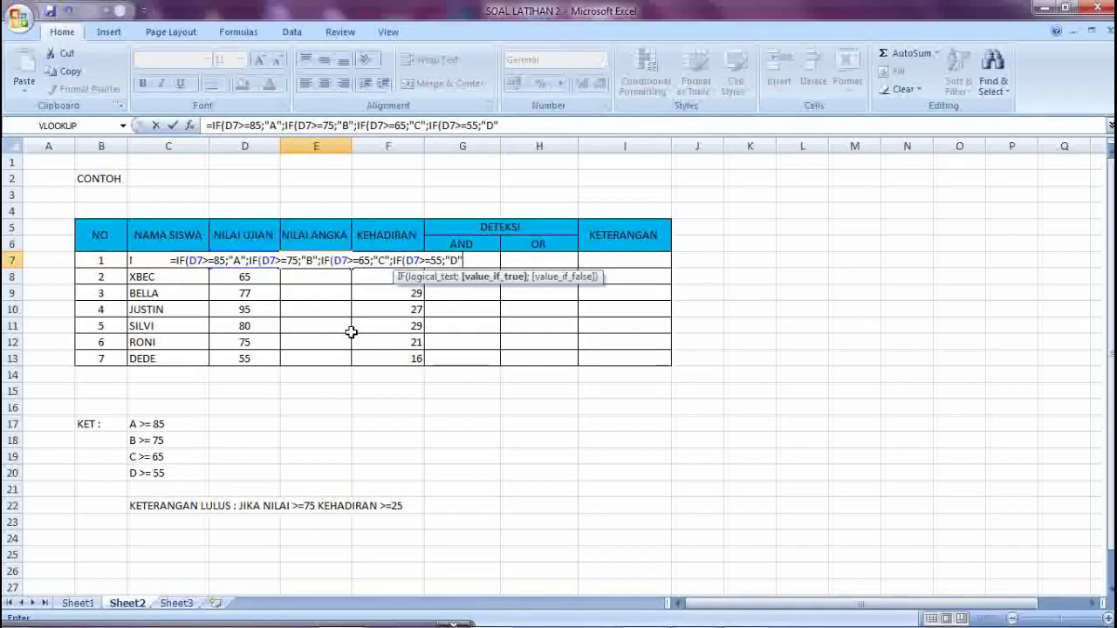
pyautogui.write('))))')
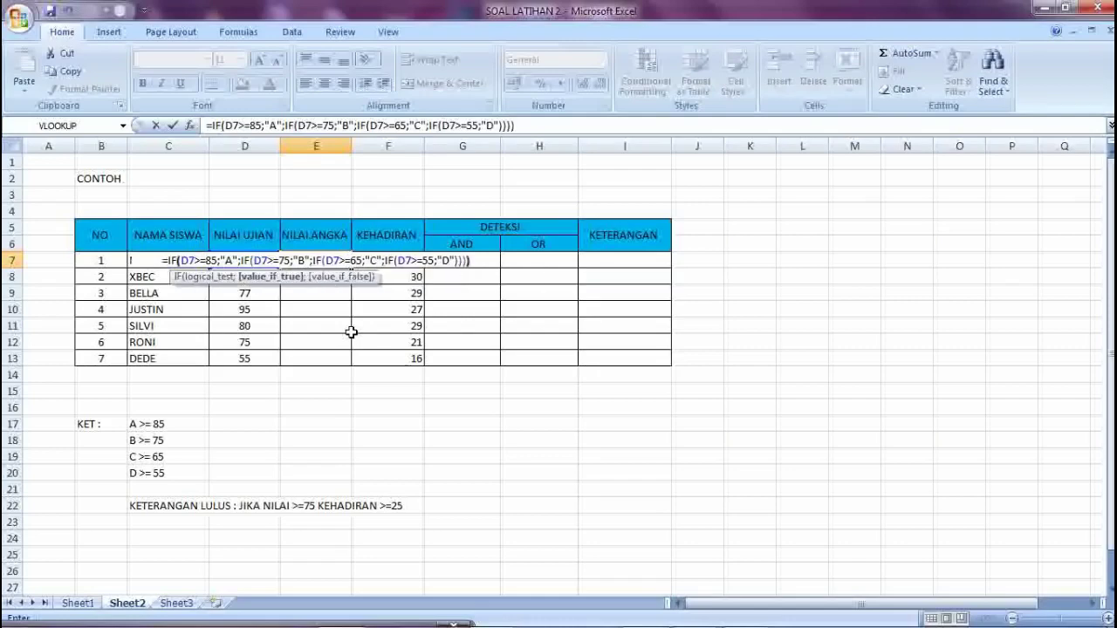
pyautogui.press('Return')
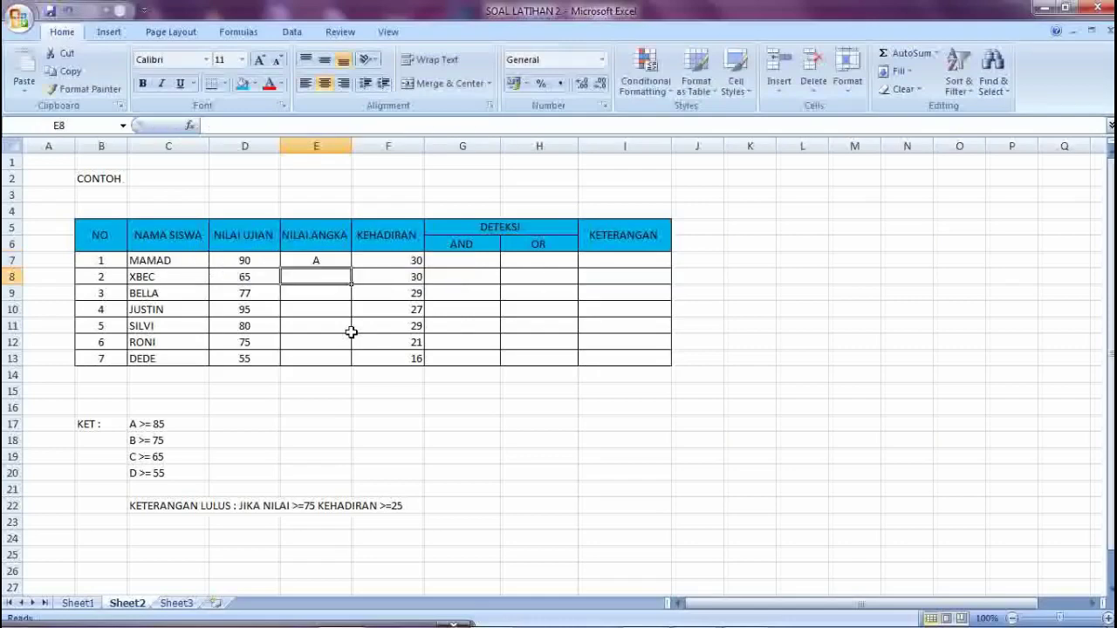
# Check the grade in E7 against the exam score in D7 and the A threshold under KET.
pyautogui.click(303, 263)
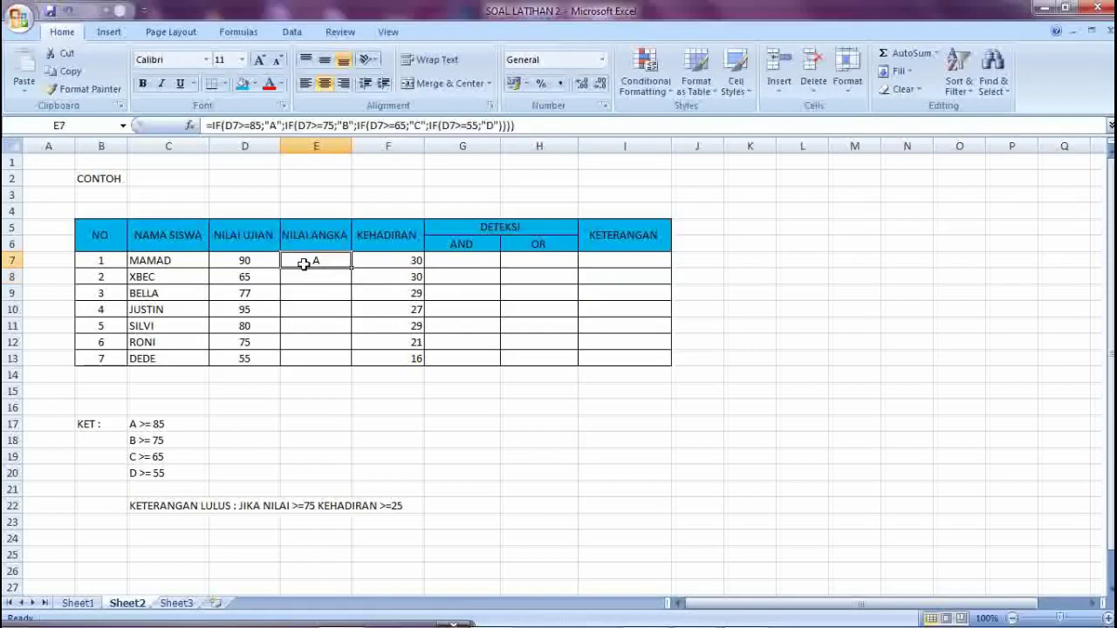
pyautogui.click(253, 261)
pyautogui.click(296, 260)
pyautogui.click(133, 424)
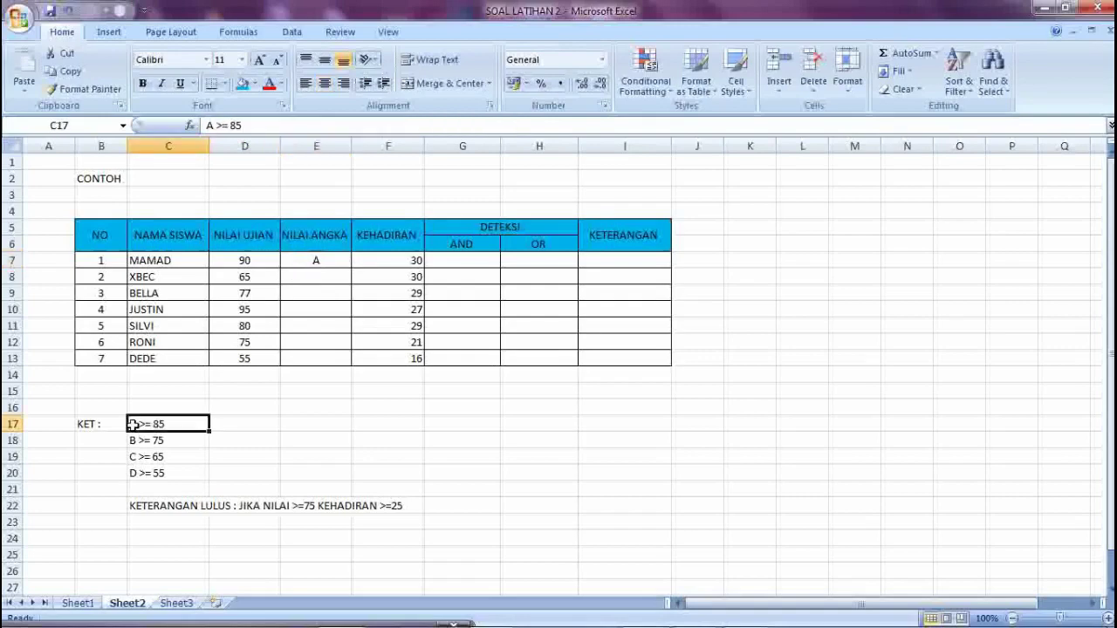
# Copy the grade formula from E7 down the NILAI ANGKA column to E13.
pyautogui.click(346, 260)
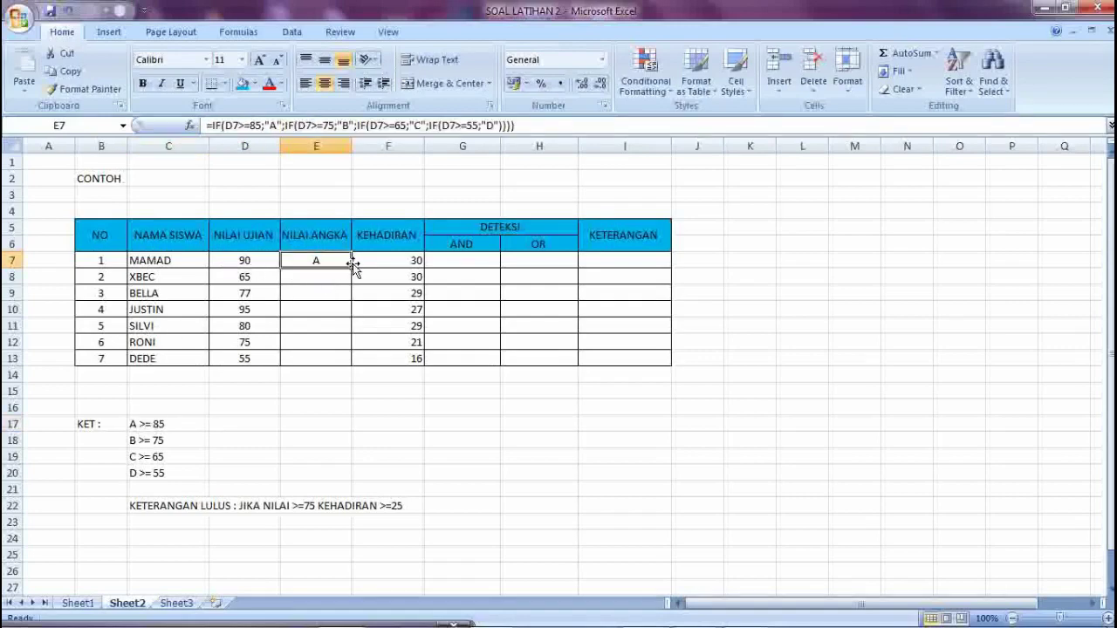
pyautogui.moveTo(350, 268); pyautogui.dragTo(340, 363)
# Review the grades in the NILAI ANGKA column against the exam scores and the thresholds under KET.
pyautogui.click(336, 297)
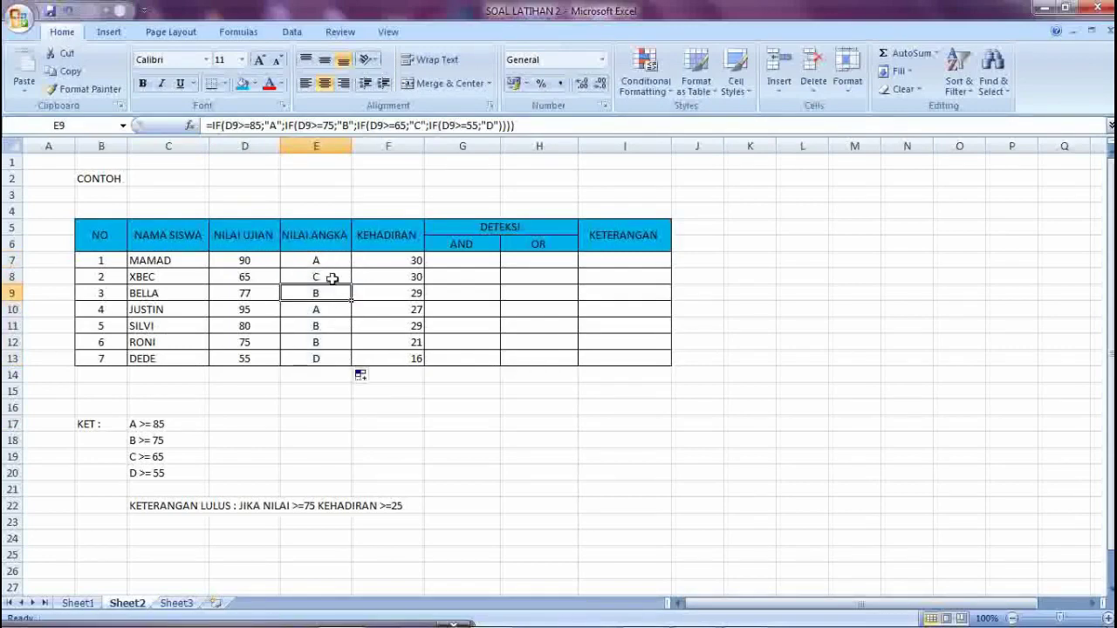
pyautogui.click(332, 278)
pyautogui.doubleClick(317, 323)
pyautogui.click(314, 343)
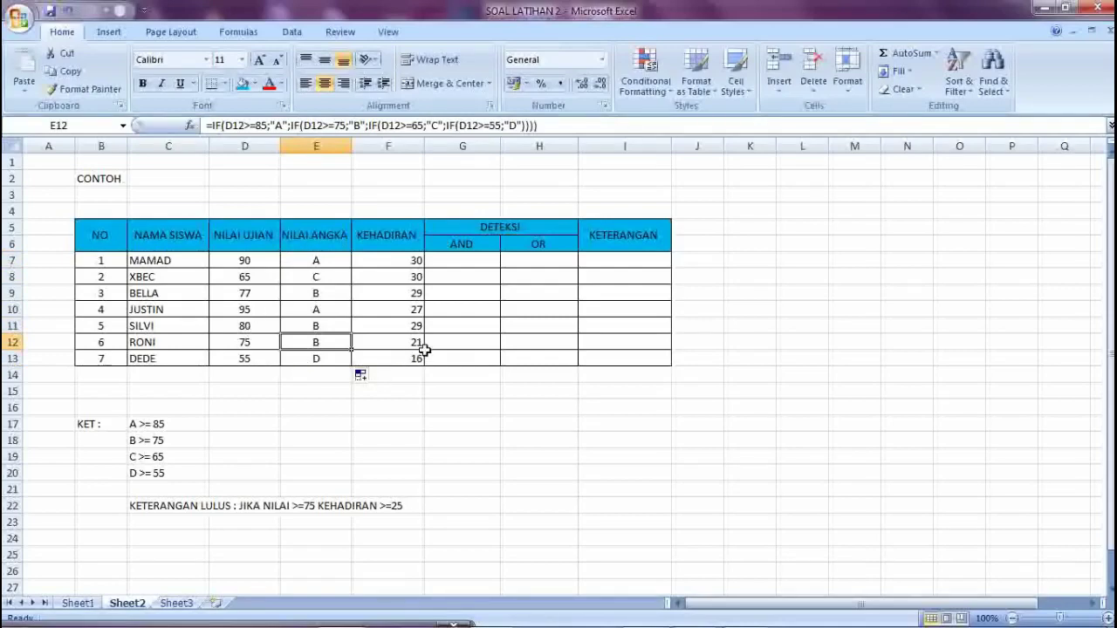
pyautogui.click(291, 358)
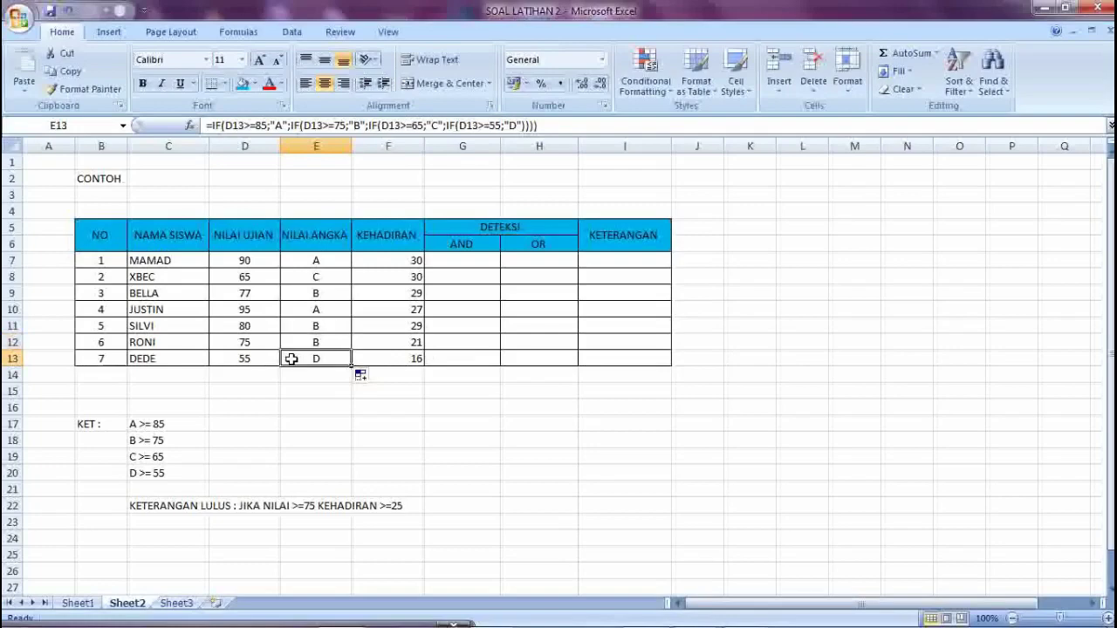
pyautogui.click(156, 480)
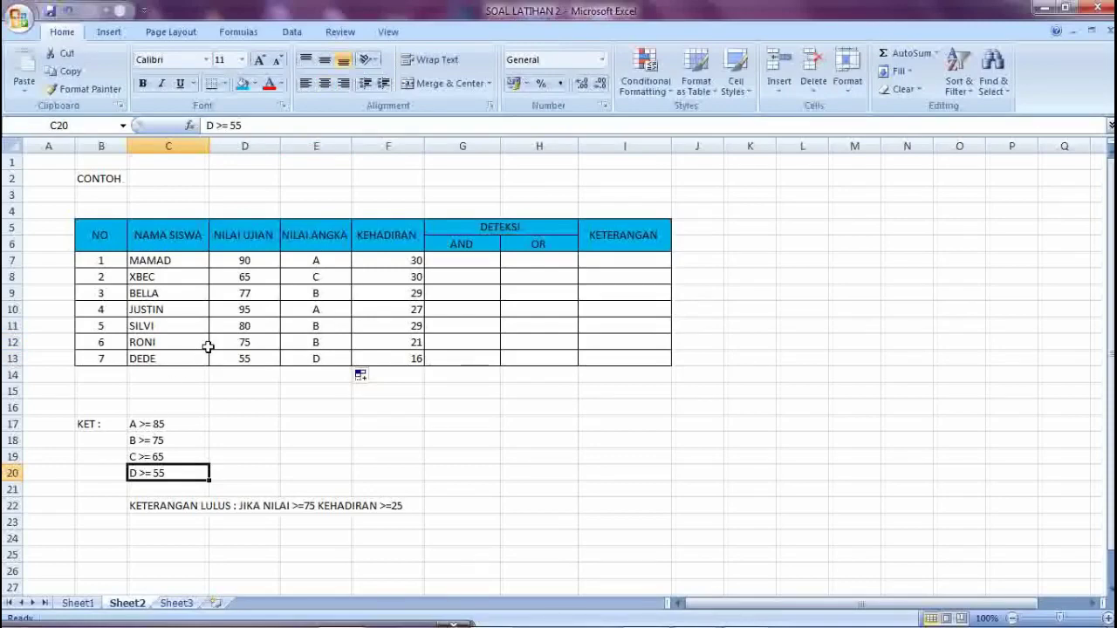
pyautogui.click(288, 359)
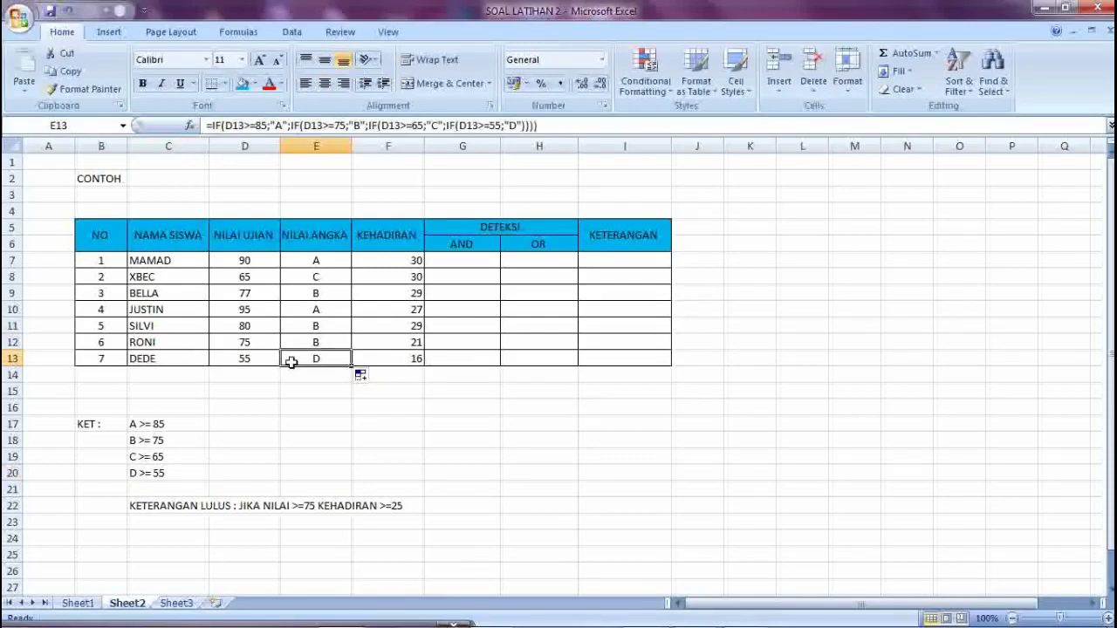
pyautogui.click(320, 277)
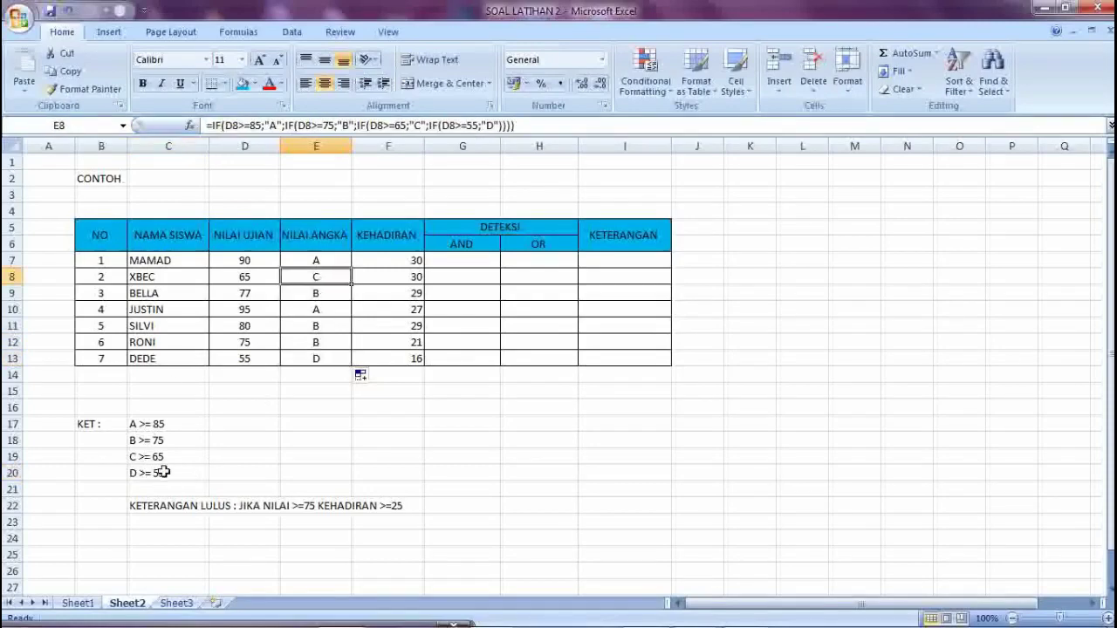
pyautogui.click(248, 274)
pyautogui.click(318, 278)
pyautogui.click(147, 443)
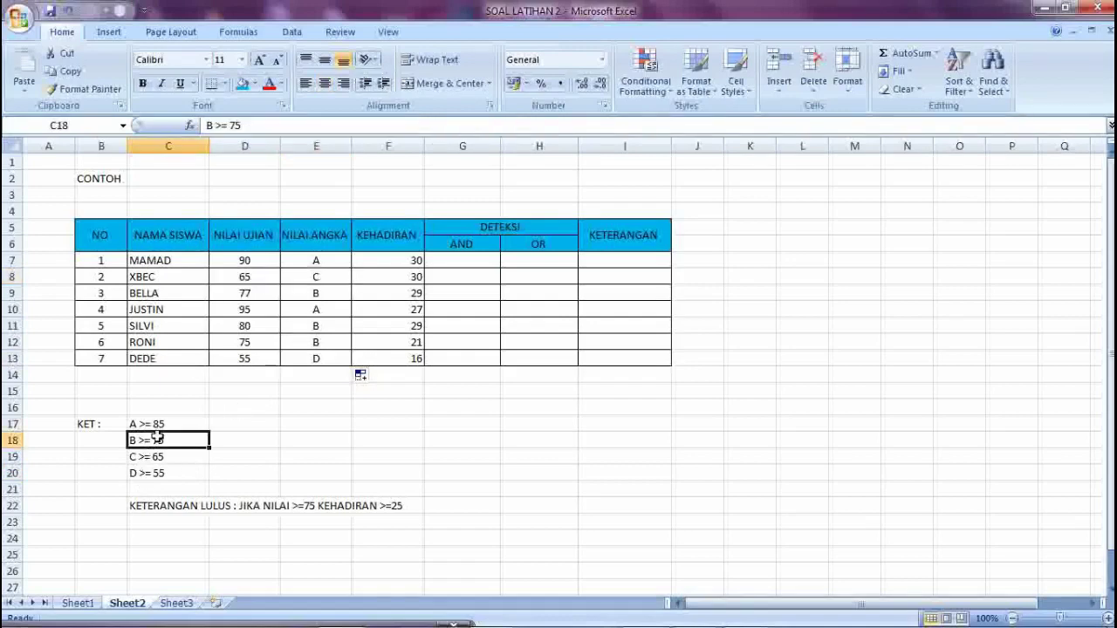
pyautogui.click(331, 327)
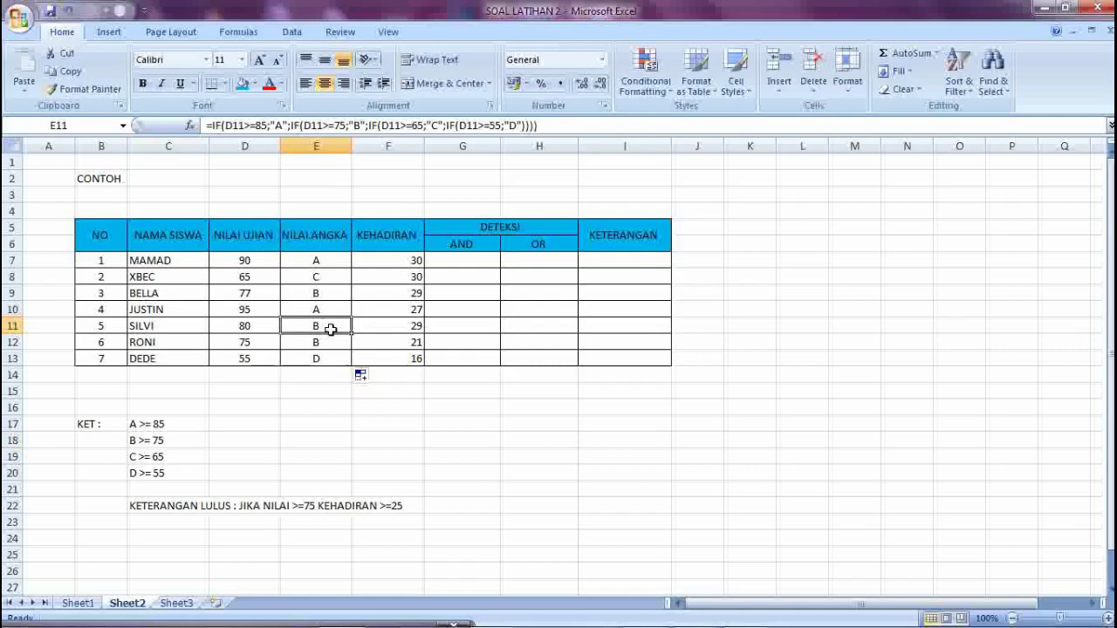
pyautogui.click(254, 328)
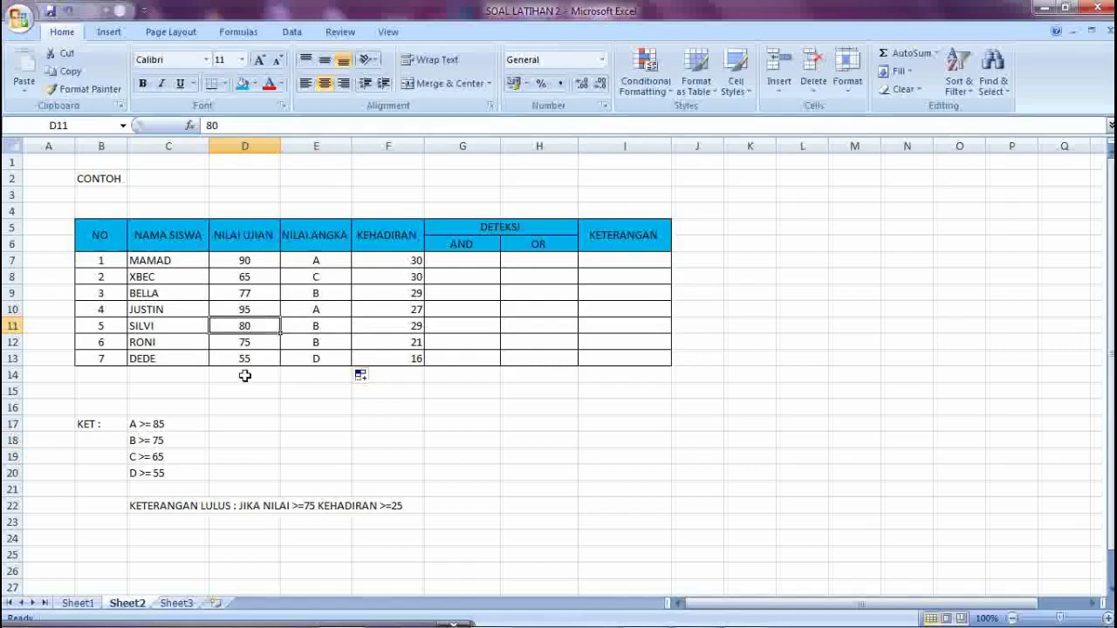
pyautogui.click(302, 324)
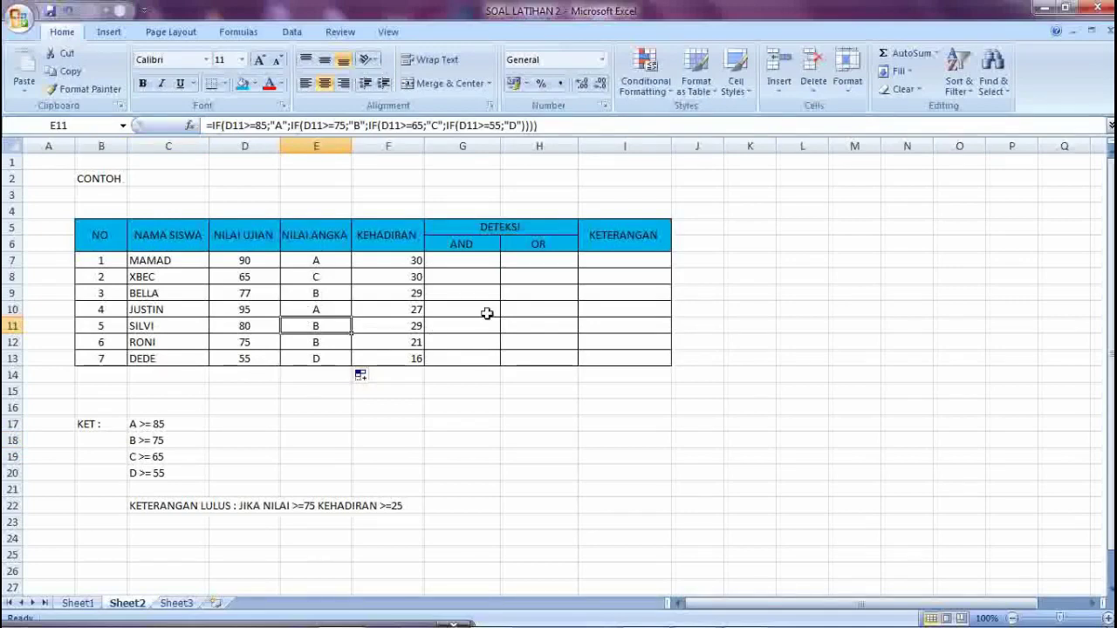
pyautogui.click(465, 275)
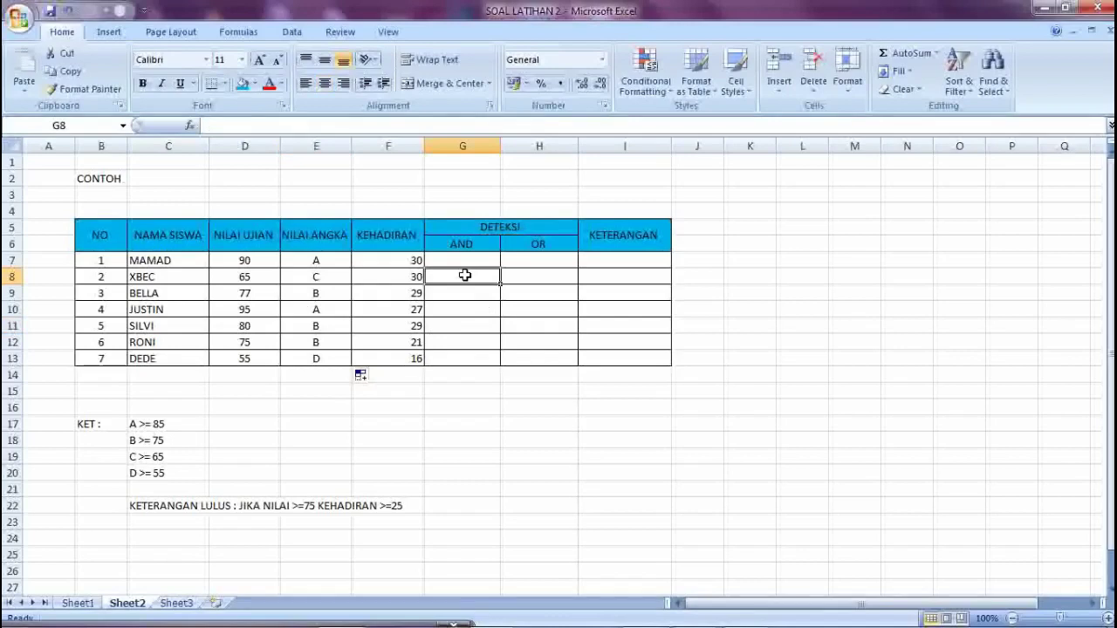
pyautogui.click(465, 260)
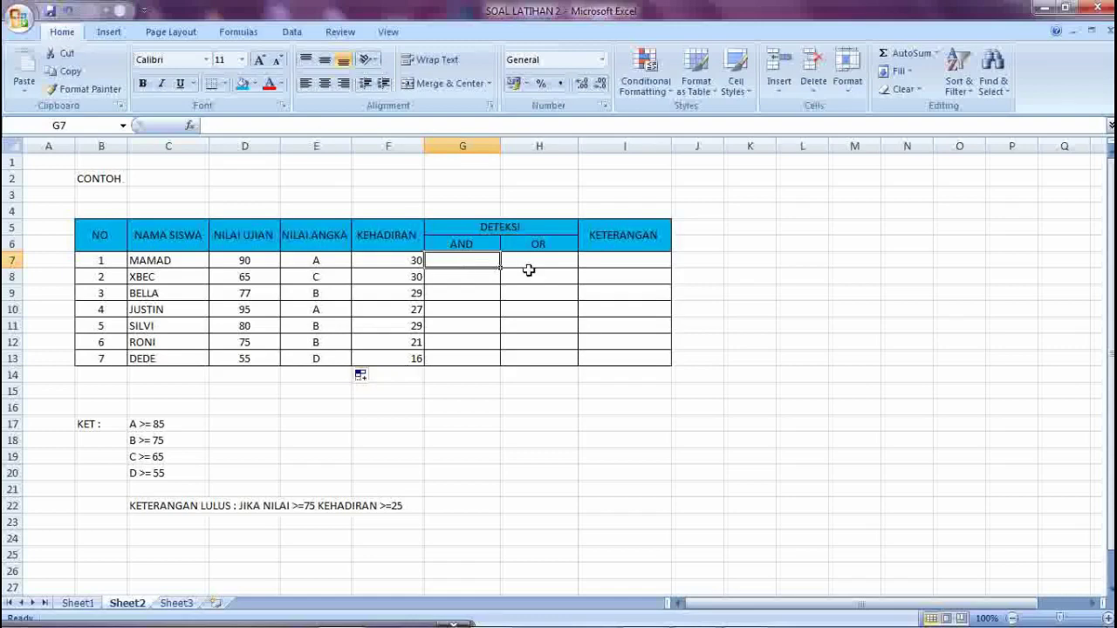
pyautogui.click(529, 270)
pyautogui.click(463, 264)
pyautogui.write('=')
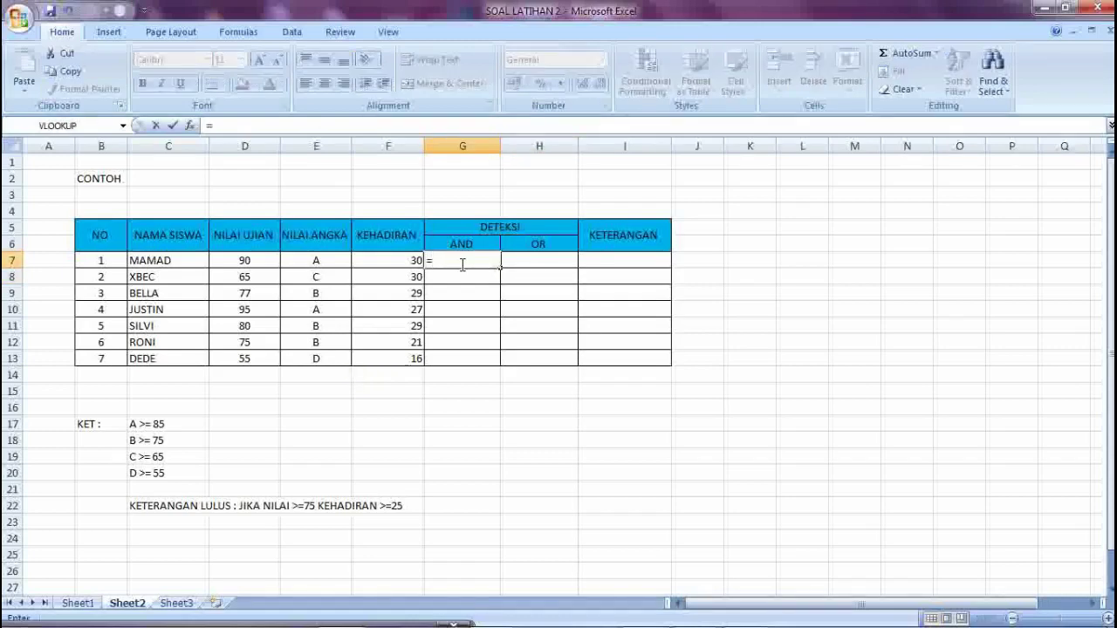
pyautogui.write('AND')
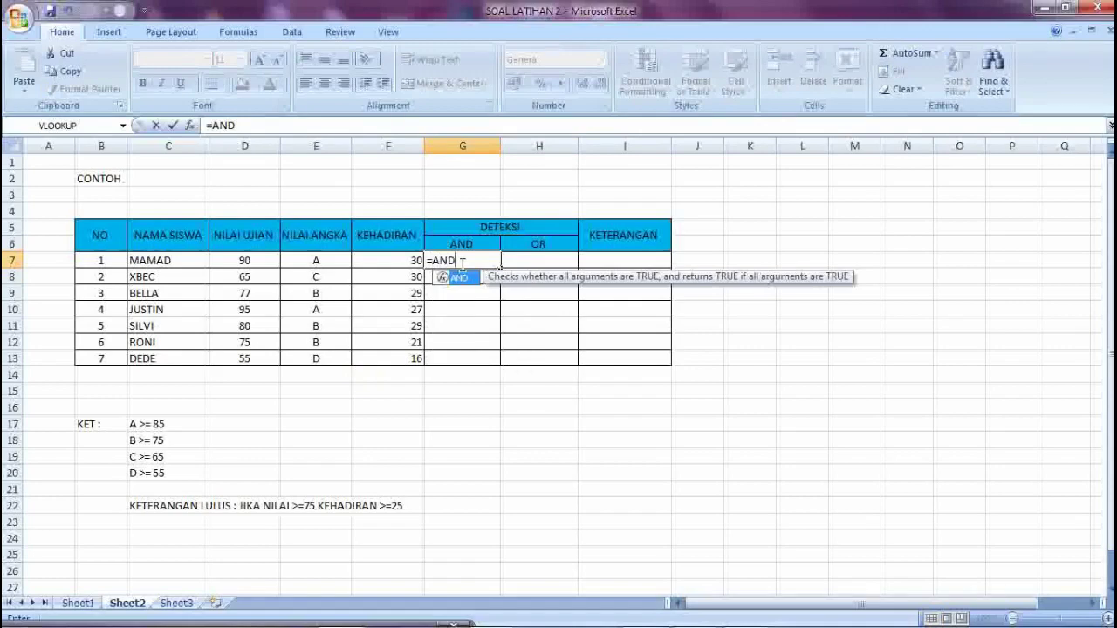
pyautogui.write('(')
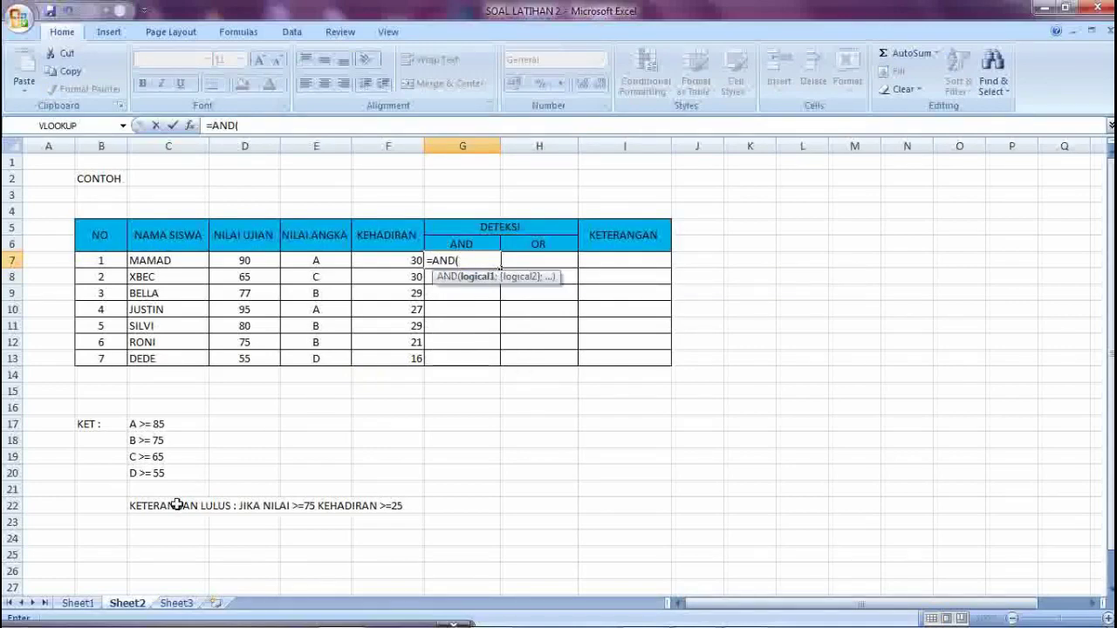
pyautogui.moveTo(146, 510); pyautogui.dragTo(384, 506)
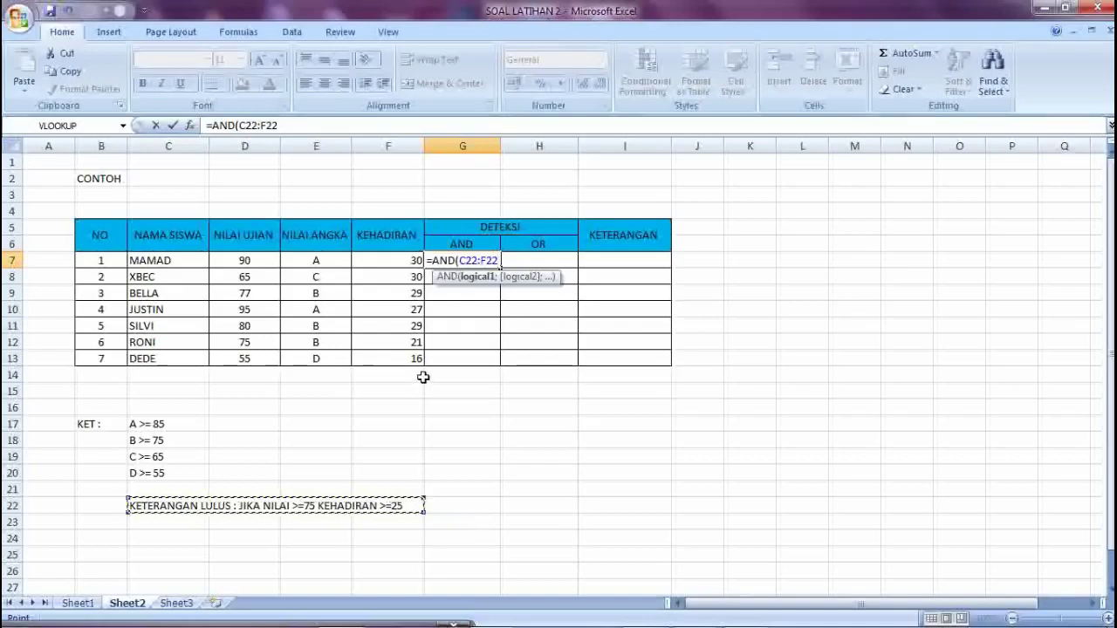
pyautogui.press('Escape')
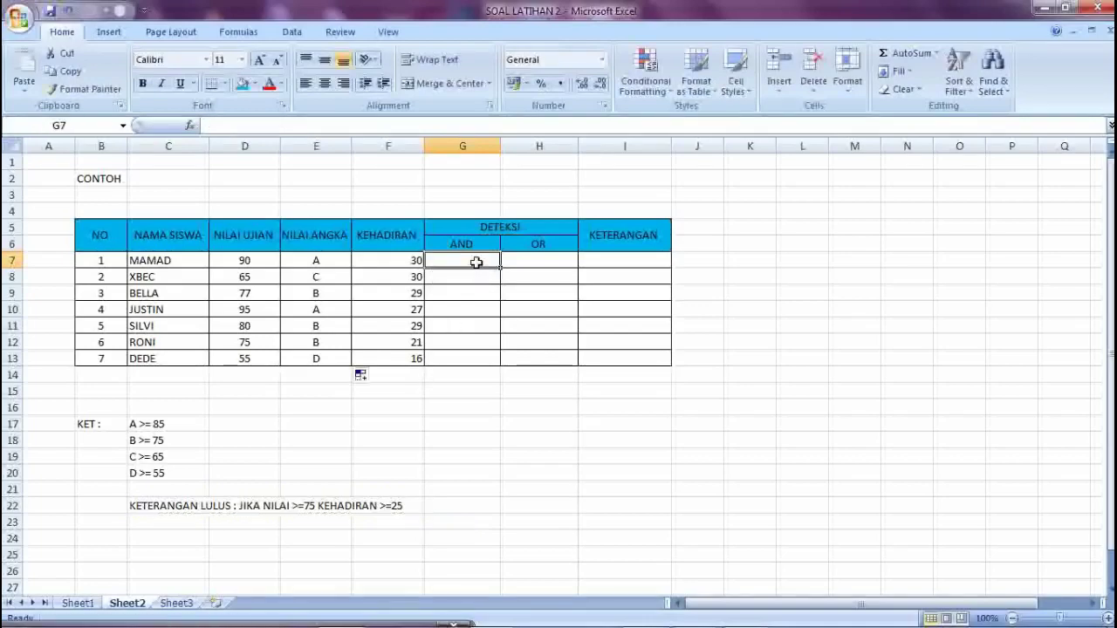
# Enter the formula =AND(D7>=75;F7>=25) in G7, testing the first student's exam score and attendance.
pyautogui.write('=AND')
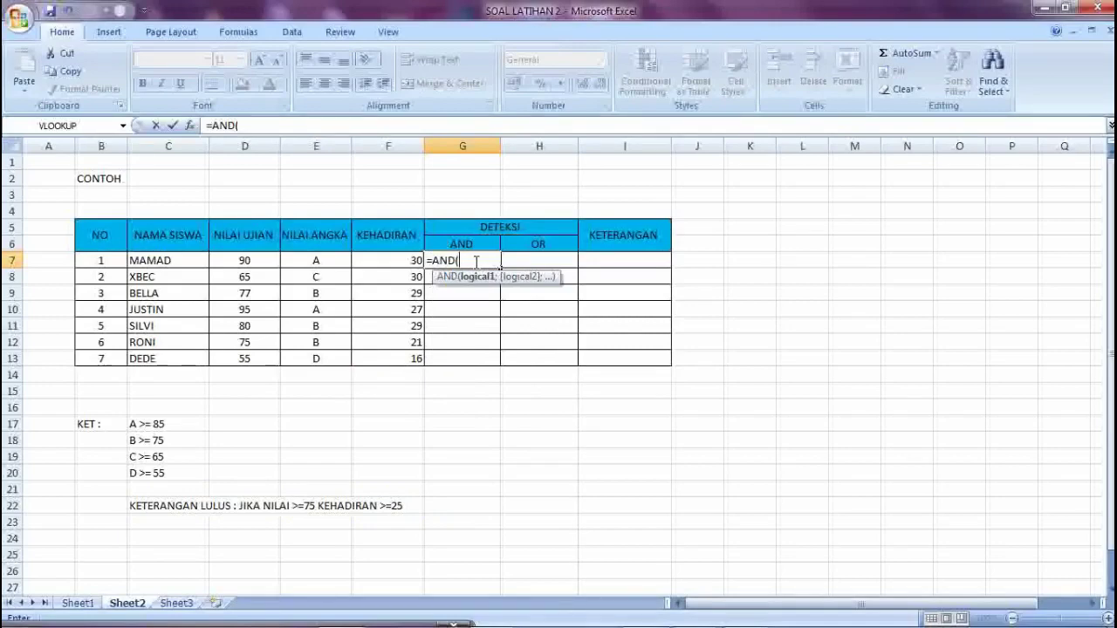
pyautogui.write('(')
pyautogui.press('Left')
pyautogui.press('Left')
pyautogui.press('Left')
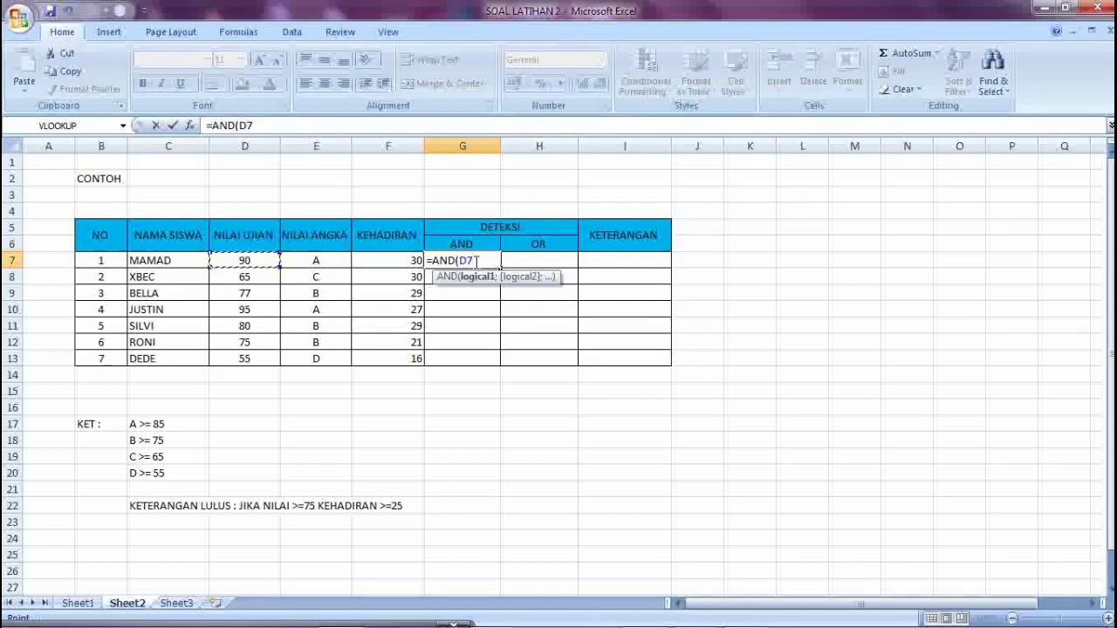
pyautogui.write('>=7')
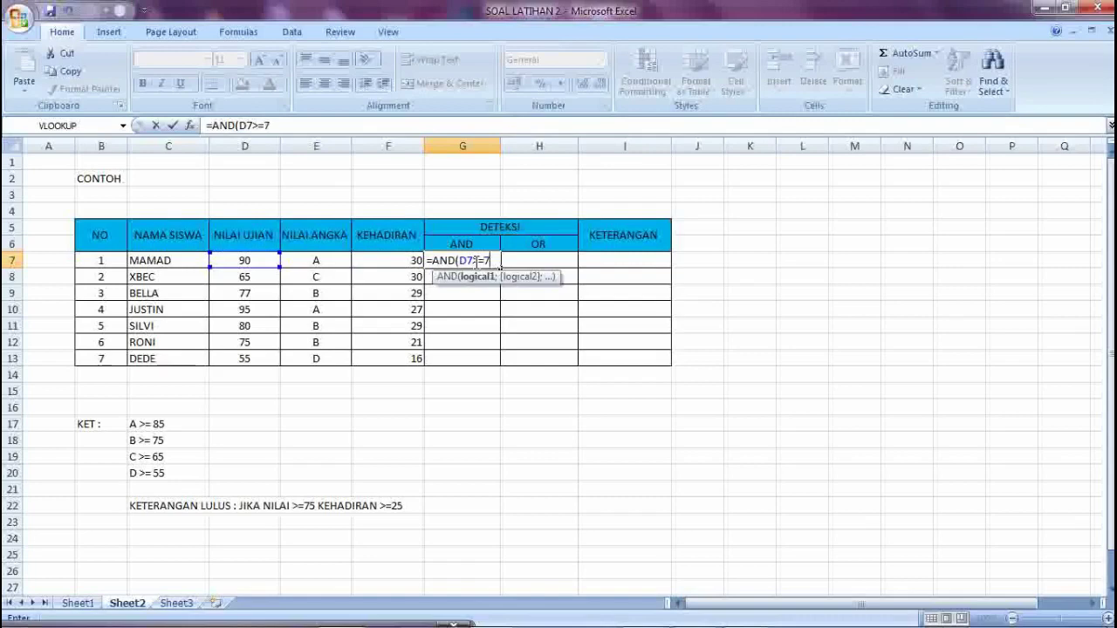
pyautogui.write('5;')
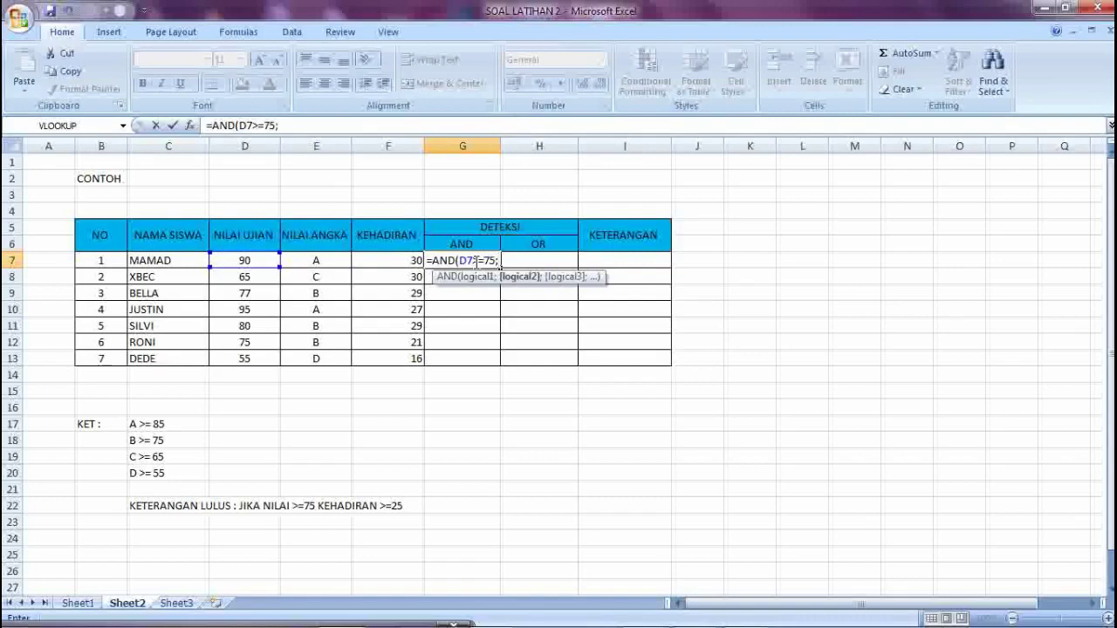
pyautogui.press('Left')
pyautogui.write('>')
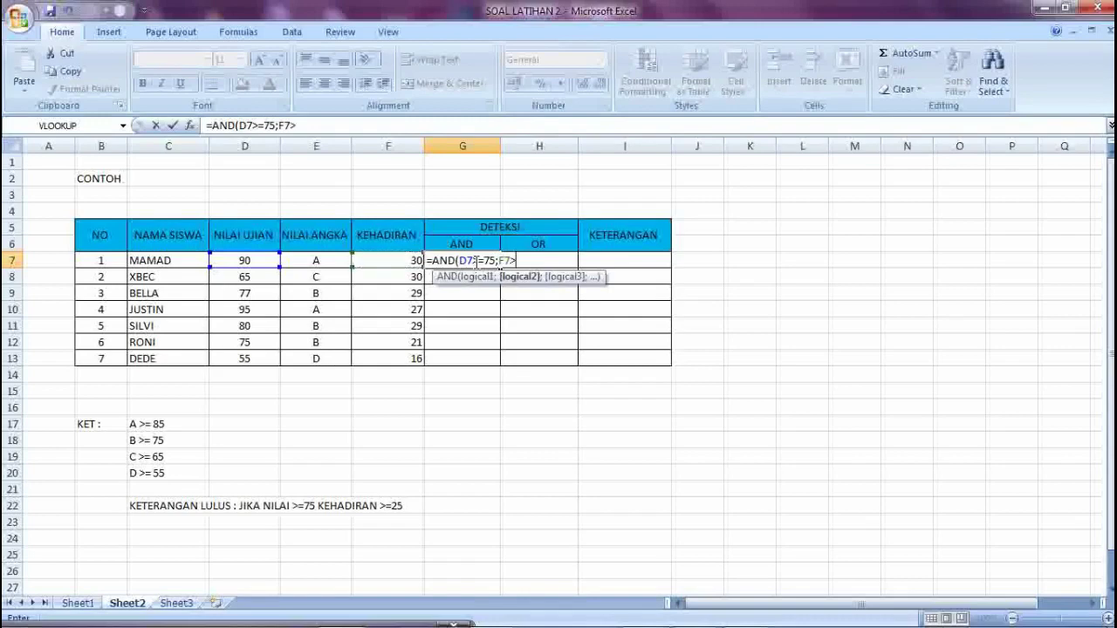
pyautogui.write('=25)')
pyautogui.press('Return')
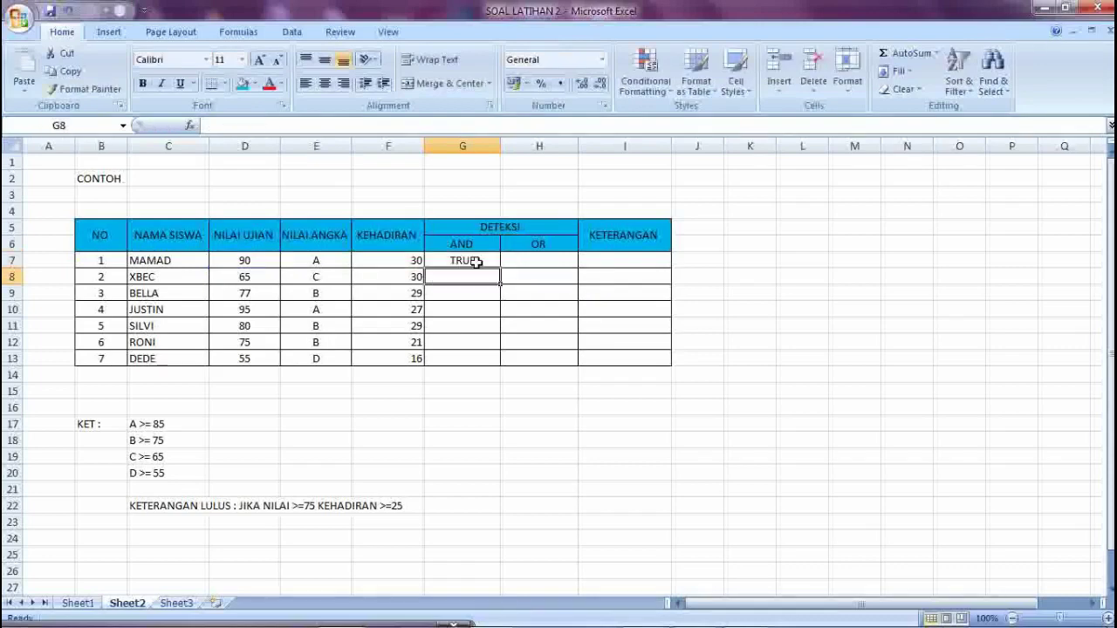
# Copy the AND formula from G7 down the DETEKSI AND column to G13.
pyautogui.click(471, 292)
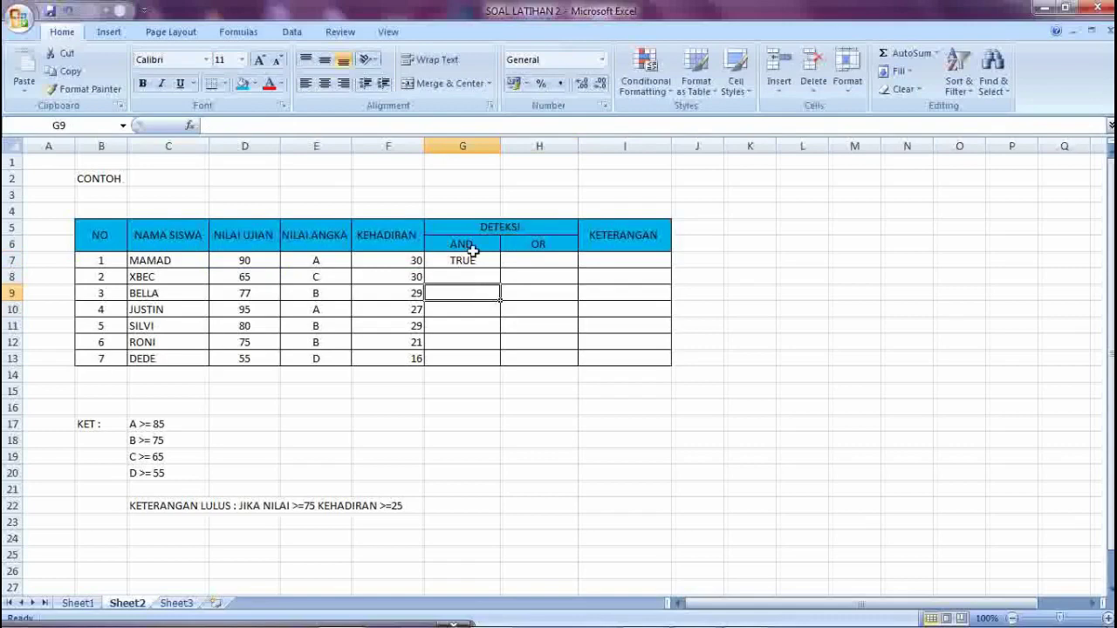
pyautogui.click(472, 260)
pyautogui.moveTo(500, 268); pyautogui.dragTo(491, 368)
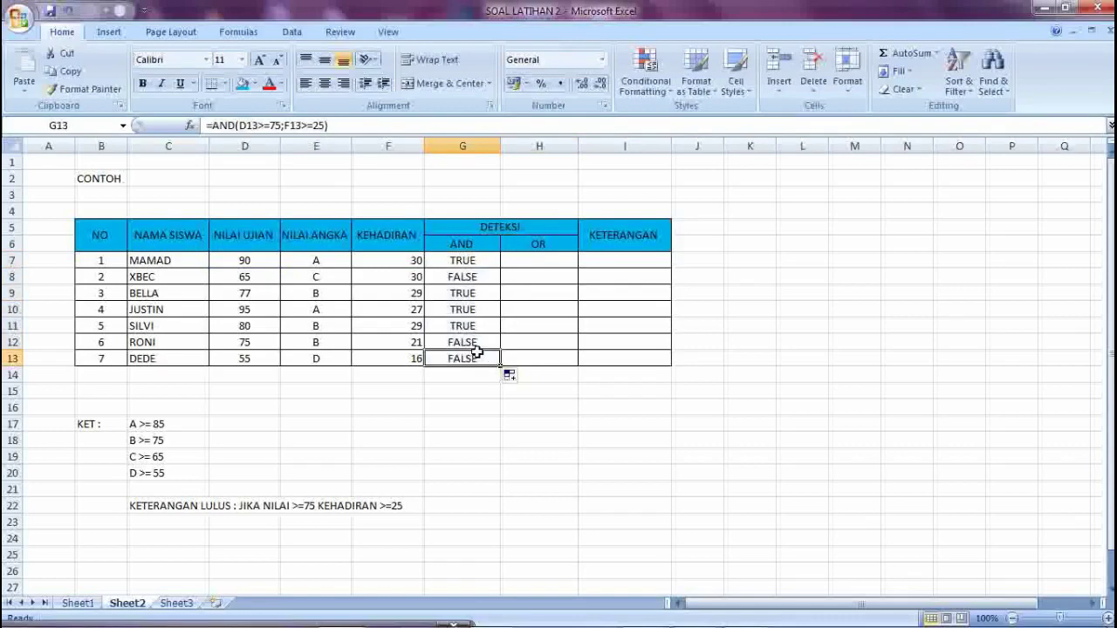
pyautogui.click(466, 292)
pyautogui.click(470, 277)
pyautogui.click(543, 264)
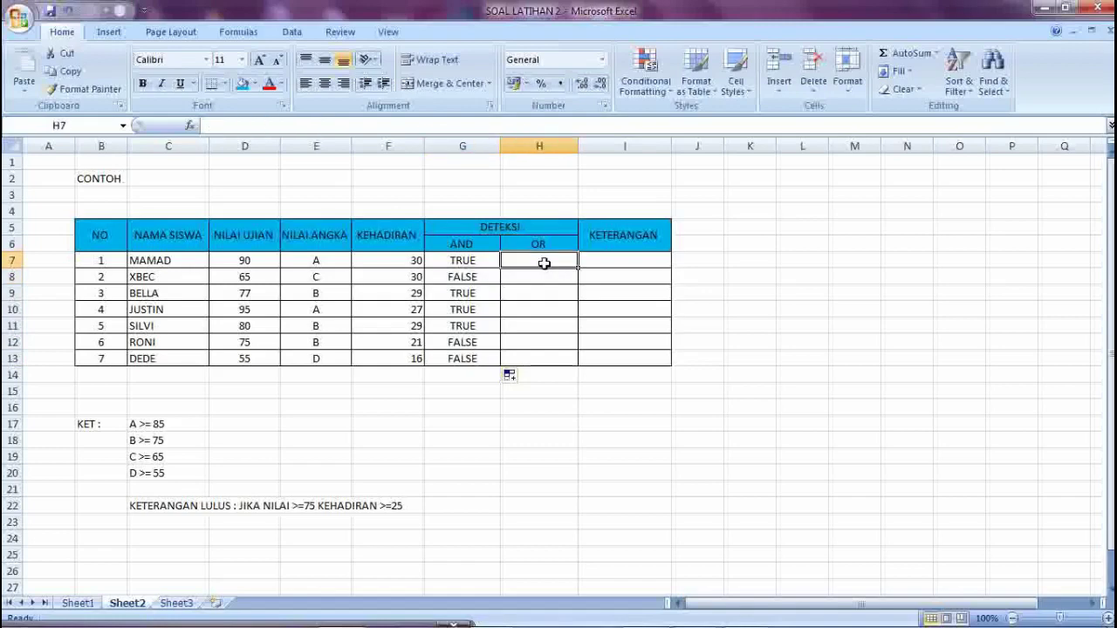
pyautogui.moveTo(544, 263); pyautogui.dragTo(542, 353)
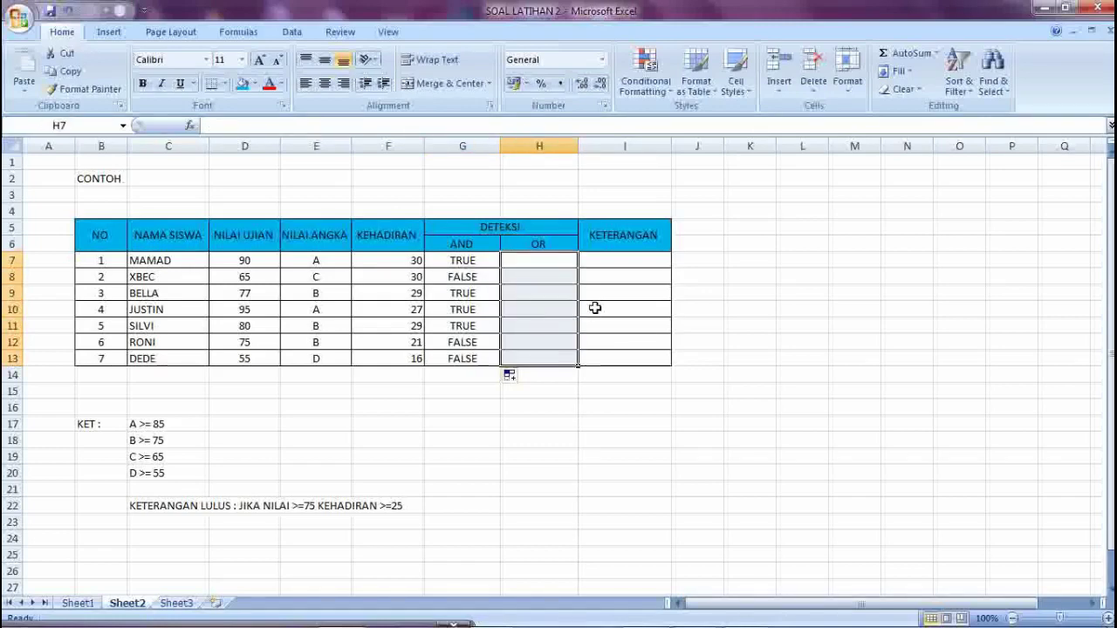
pyautogui.click(593, 307)
# Enter the formula =OR(D7>=75;F7>=25) in H7, testing the first student's exam score and attendance.
pyautogui.click(550, 262)
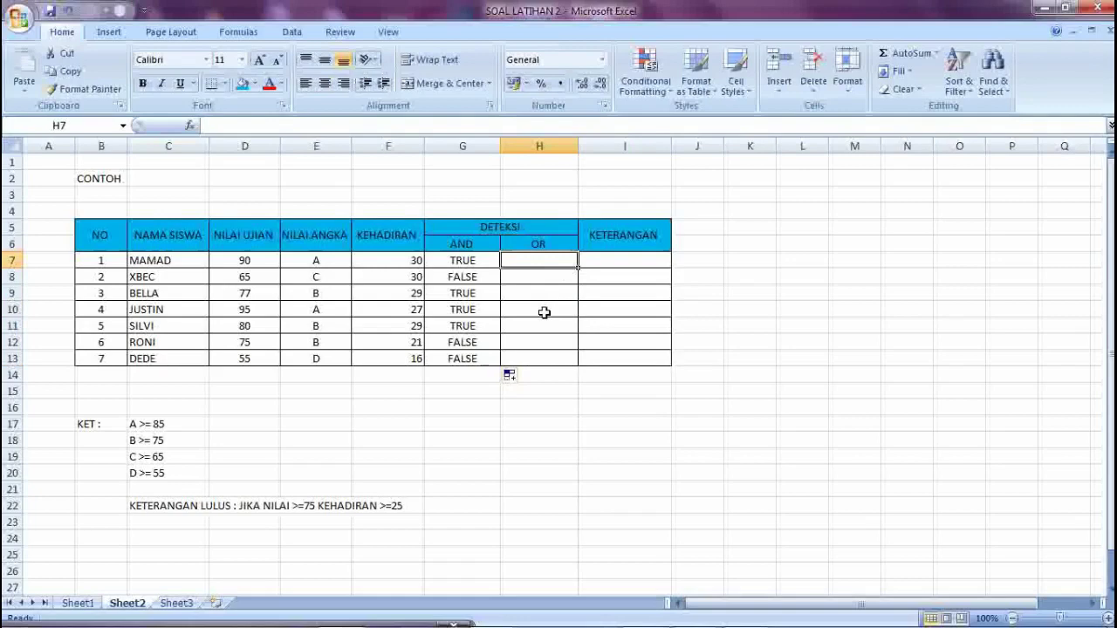
pyautogui.write('=OR')
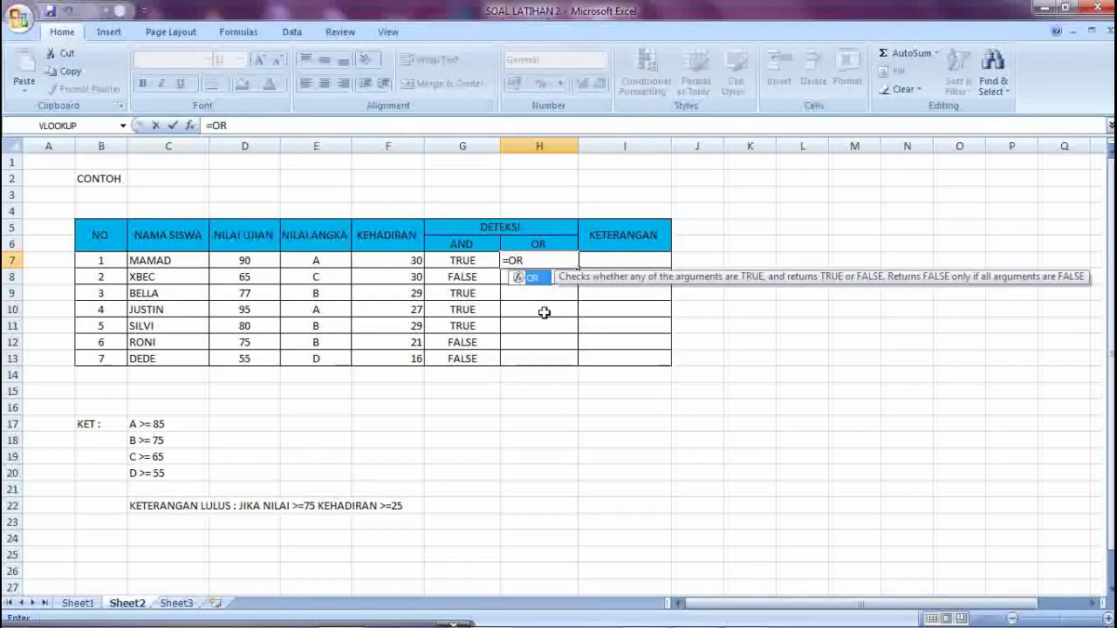
pyautogui.write('(')
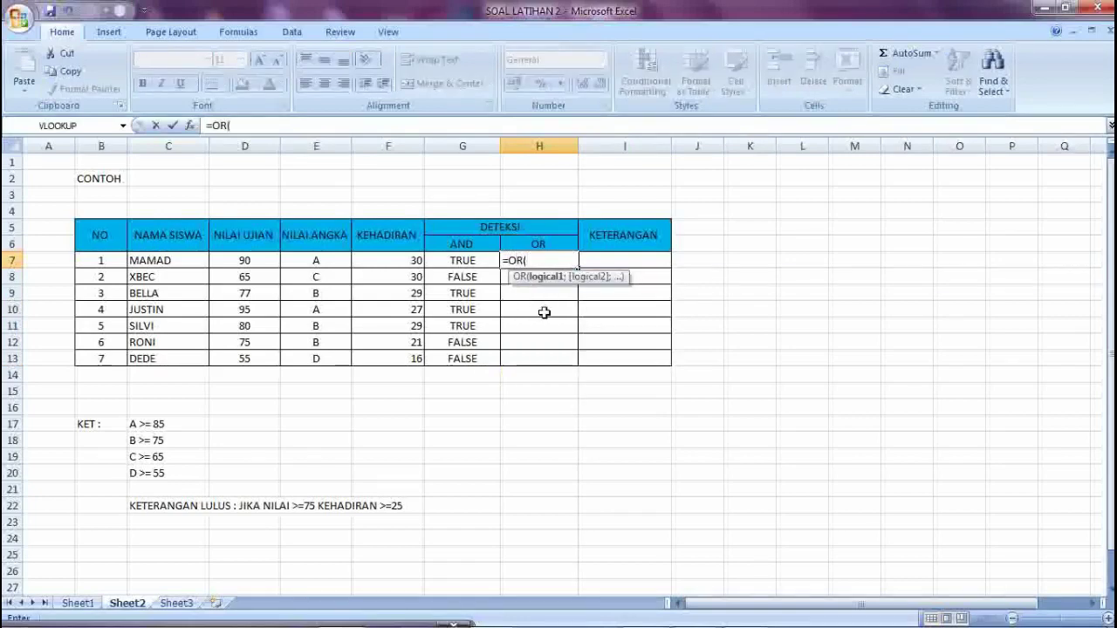
pyautogui.press('Left')
pyautogui.press('Left')
pyautogui.press('Left')
pyautogui.press('Left')
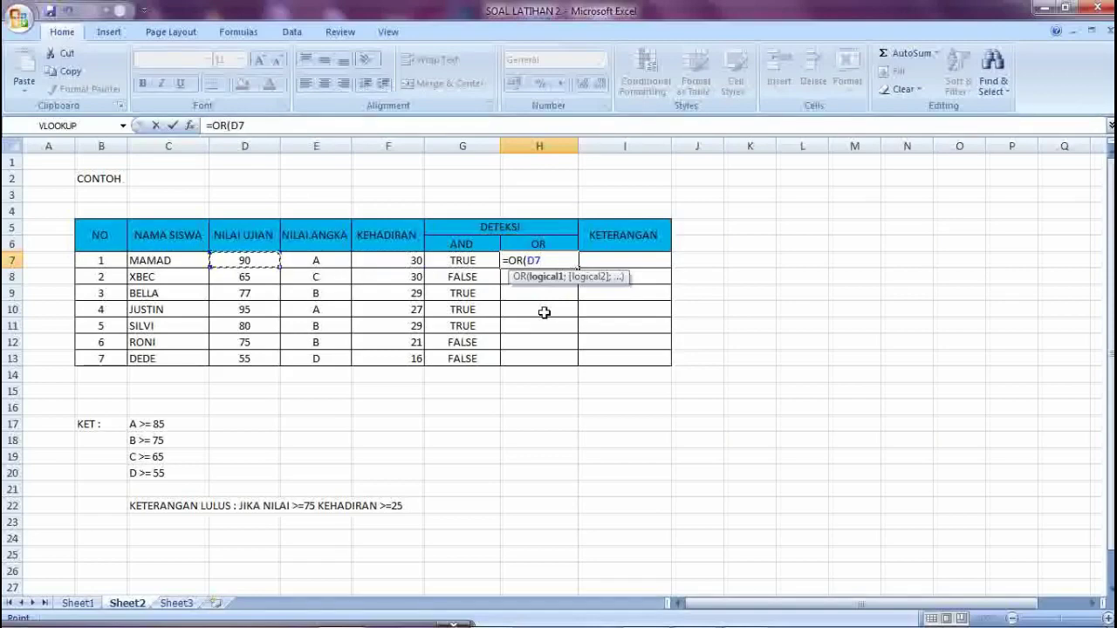
pyautogui.write('>=75')
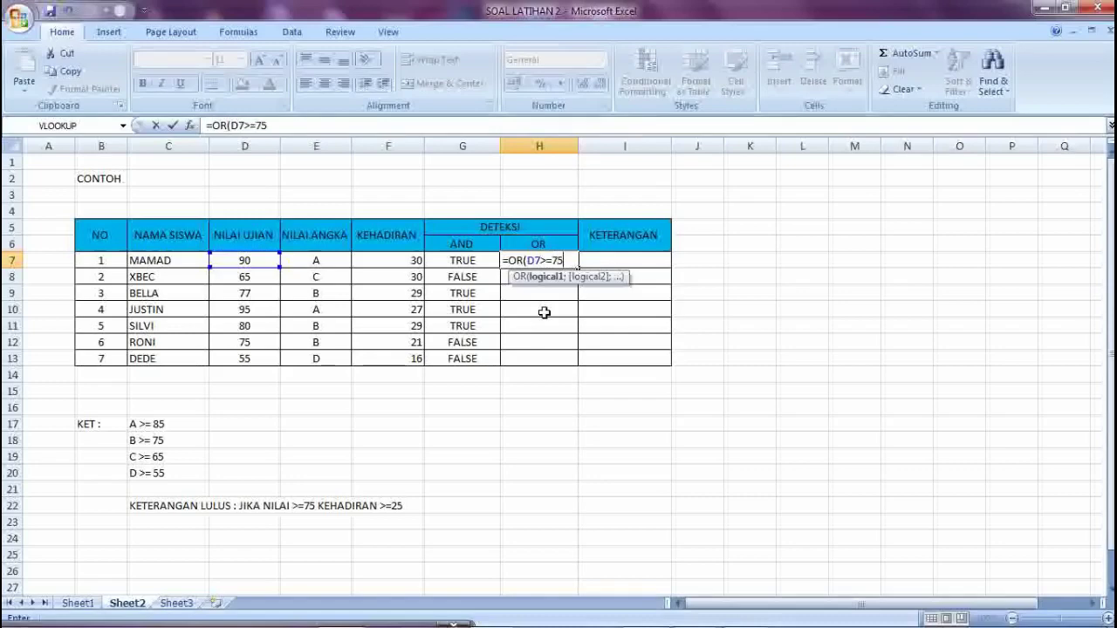
pyautogui.write(';')
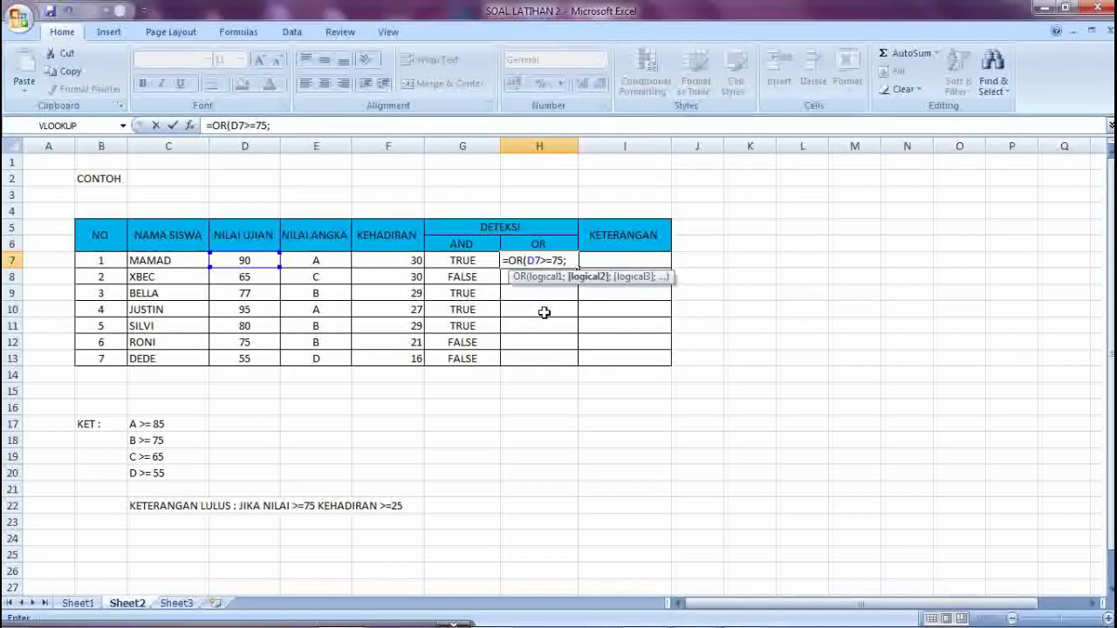
pyautogui.press('Left')
pyautogui.press('Left')
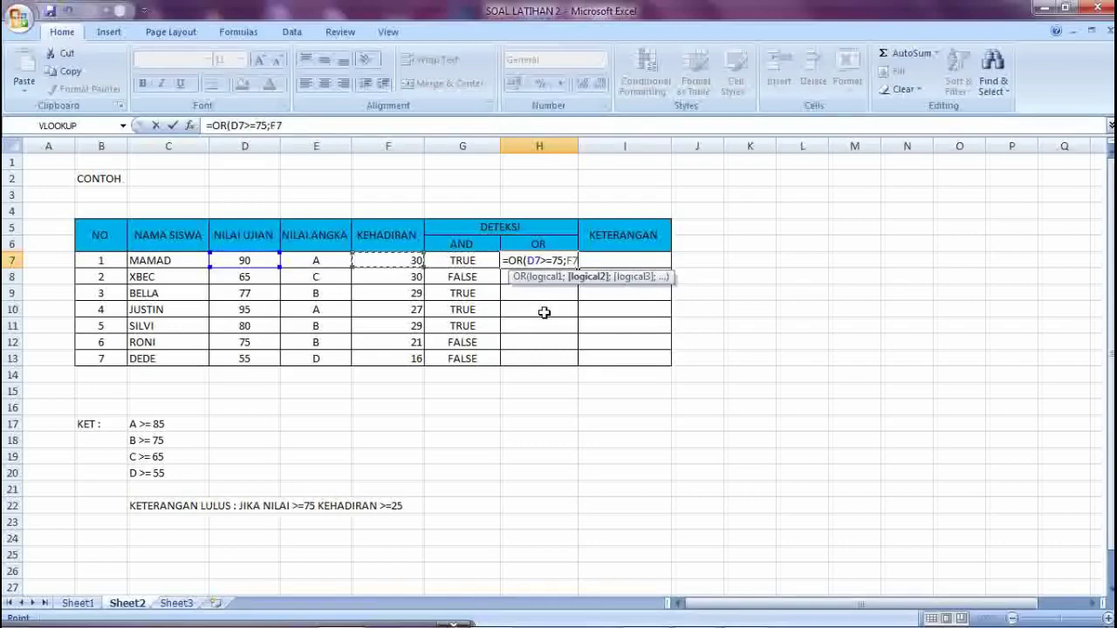
pyautogui.write('>=25)')
pyautogui.press('Return')
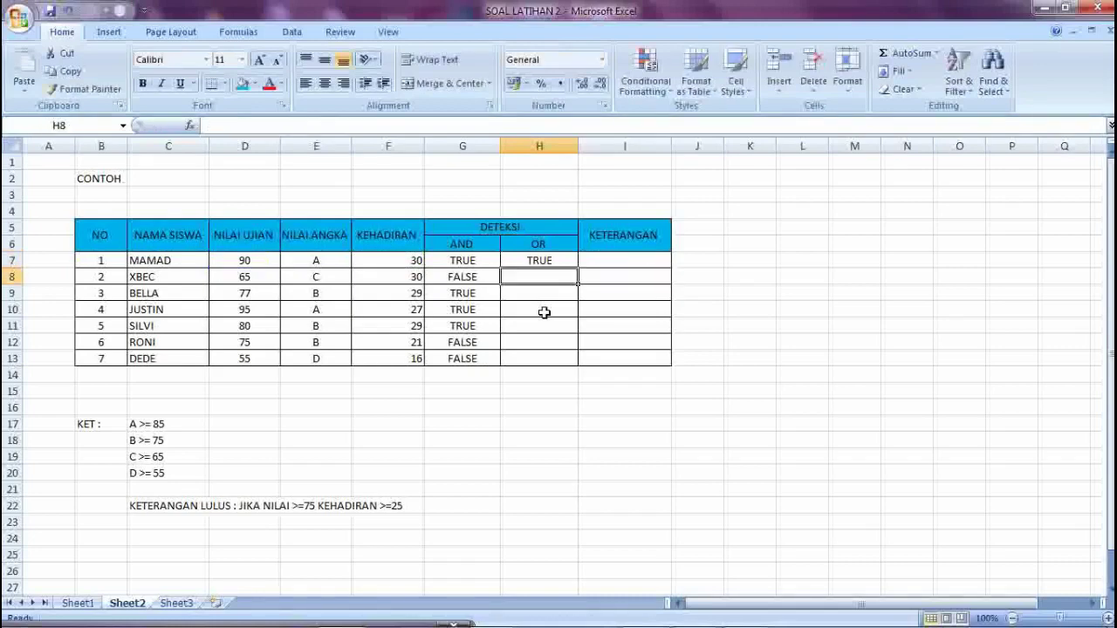
# Copy the OR formula from H7 down the DETEKSI OR column to H13.
pyautogui.click(534, 259)
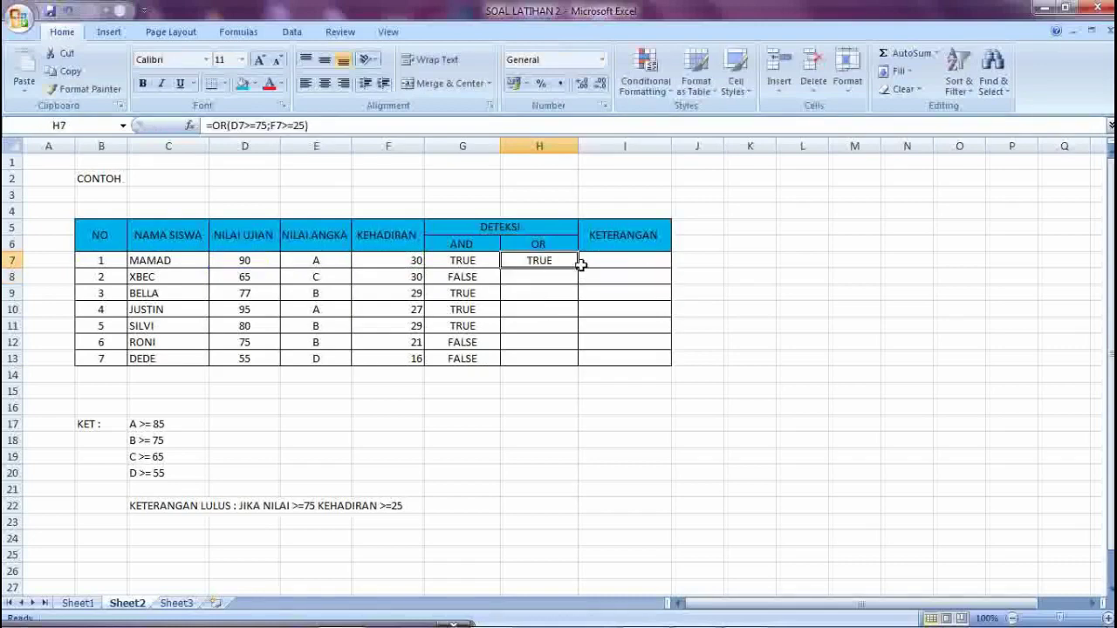
pyautogui.moveTo(576, 268); pyautogui.dragTo(563, 353)
pyautogui.click(551, 311)
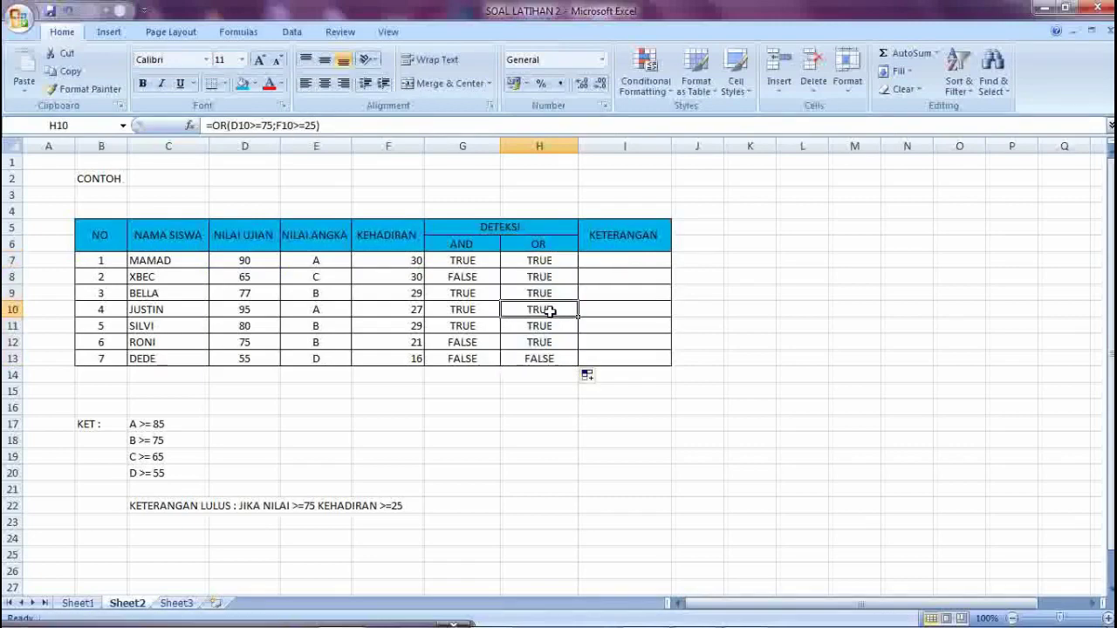
# Compare the AND and OR results for the students in rows 8, 12 and 13.
pyautogui.click(458, 273)
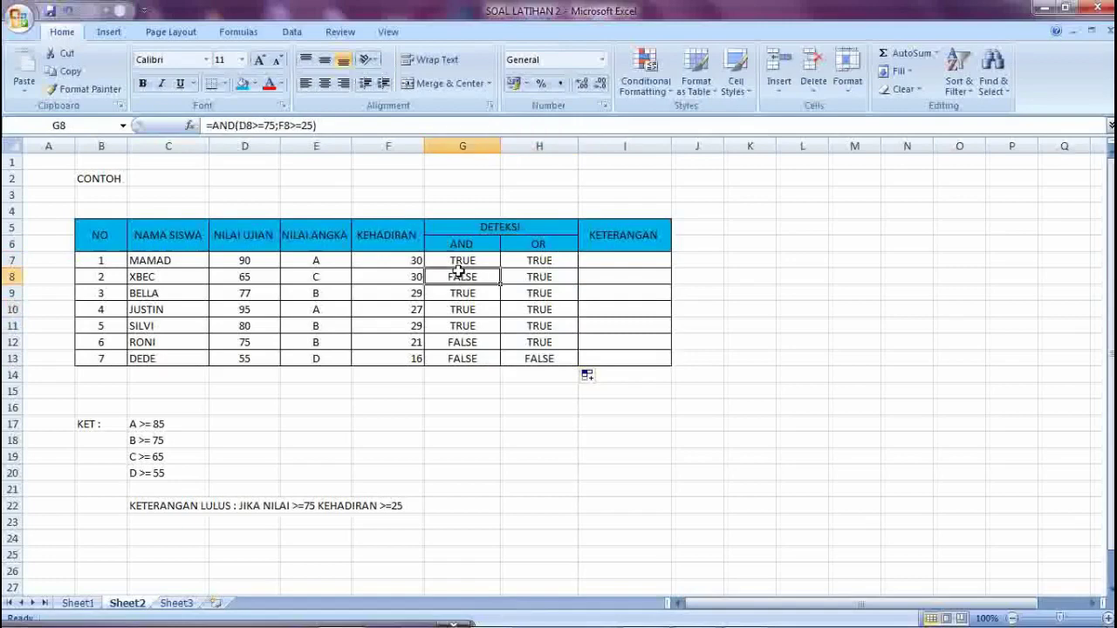
pyautogui.click(547, 278)
pyautogui.click(476, 341)
pyautogui.click(517, 345)
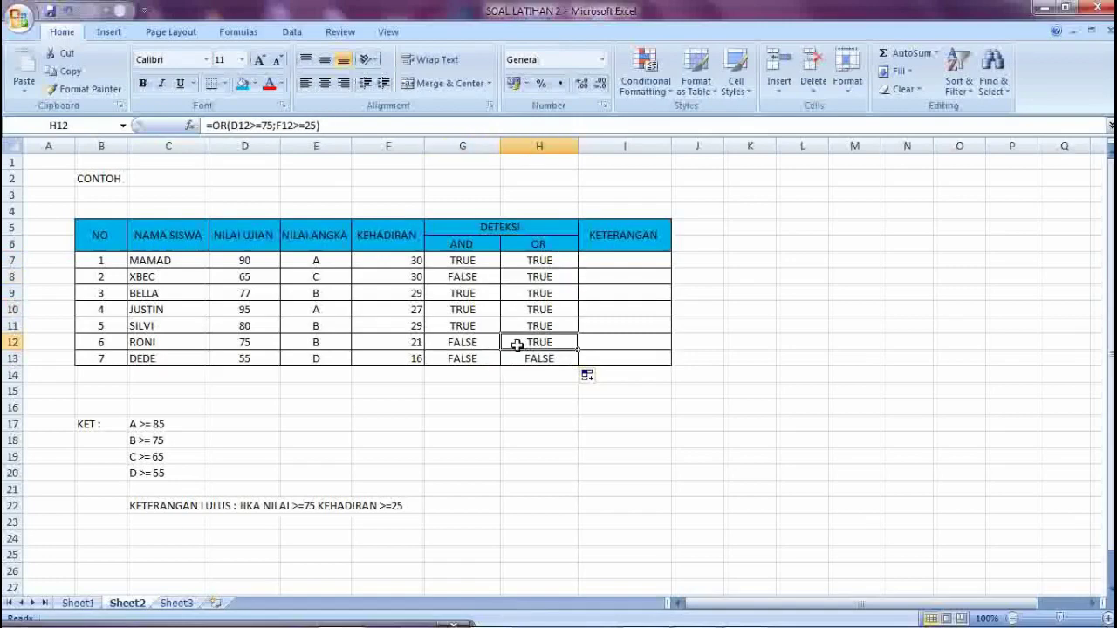
pyautogui.click(463, 359)
pyautogui.click(523, 360)
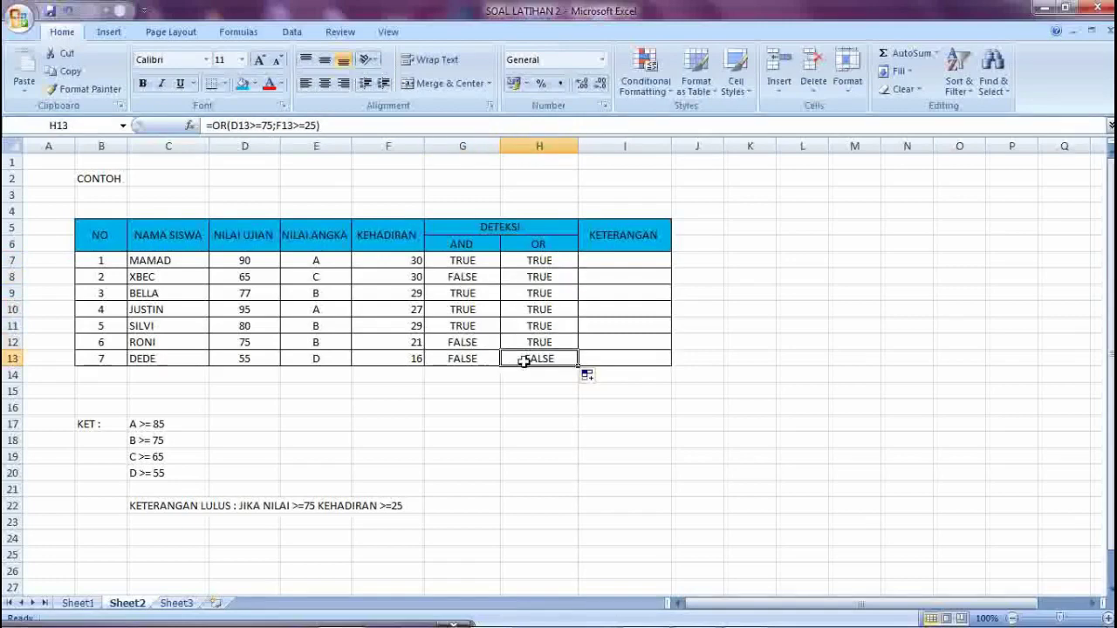
pyautogui.click(448, 375)
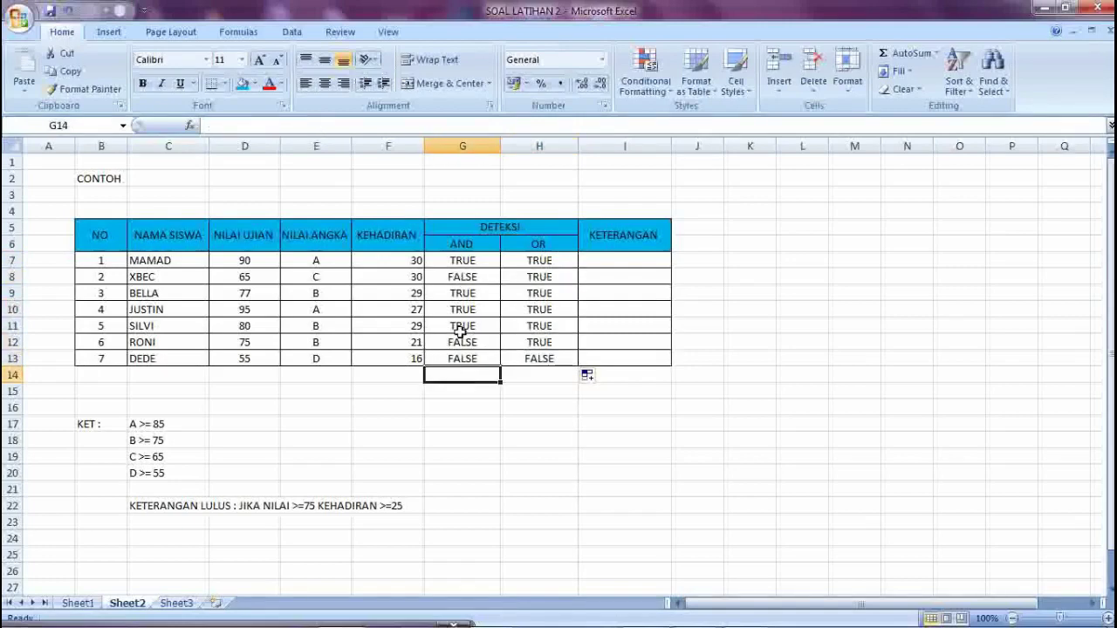
# Check the AND result in G7 against the score in D7, the attendance in F7 and the KETERANGAN LULUS criteria.
pyautogui.click(472, 264)
pyautogui.moveTo(472, 264); pyautogui.dragTo(458, 352)
pyautogui.click(470, 262)
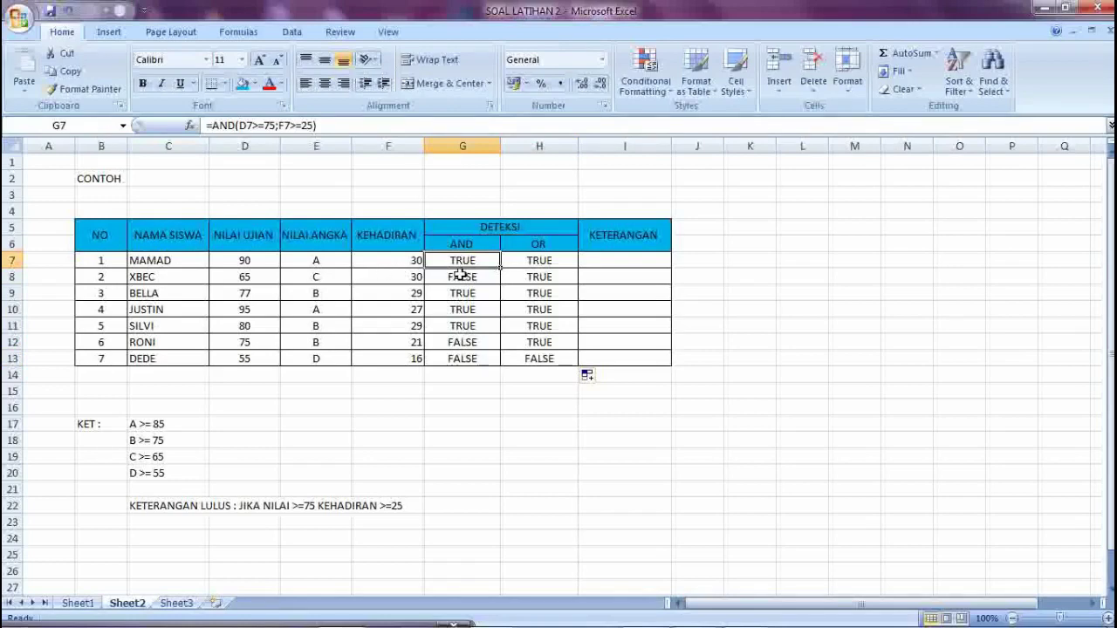
pyautogui.click(461, 275)
pyautogui.click(460, 258)
pyautogui.click(243, 259)
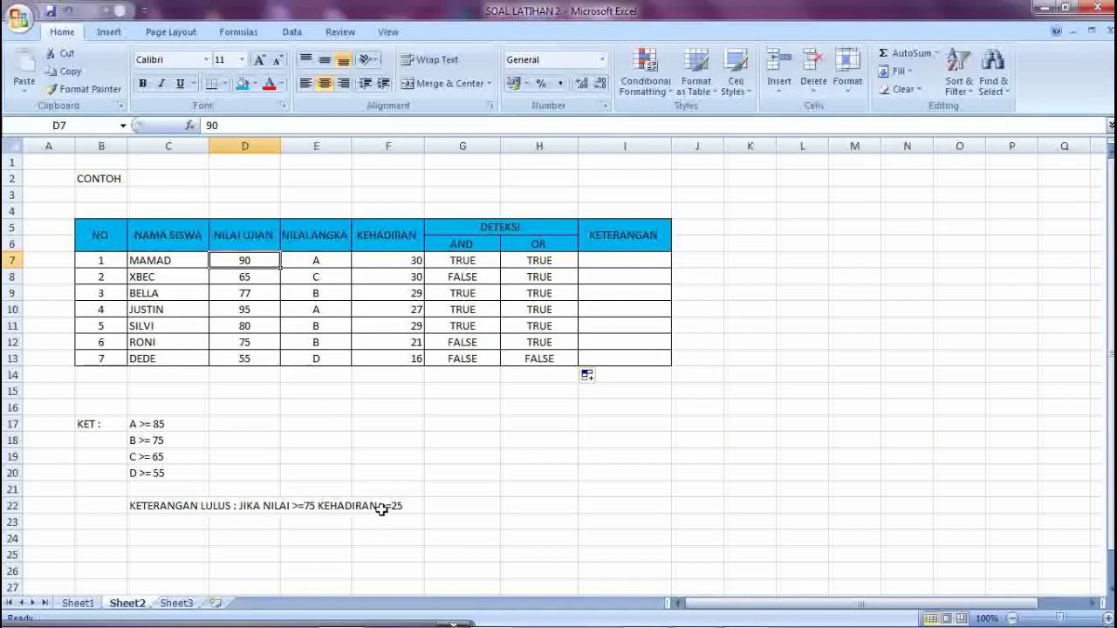
pyautogui.click(404, 260)
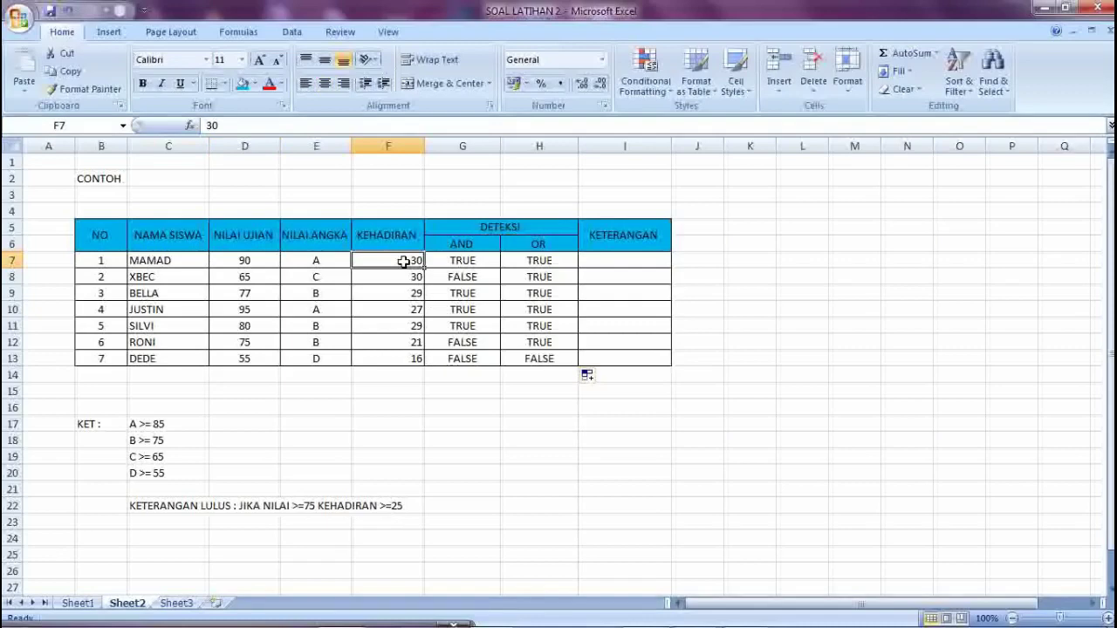
pyautogui.click(256, 262)
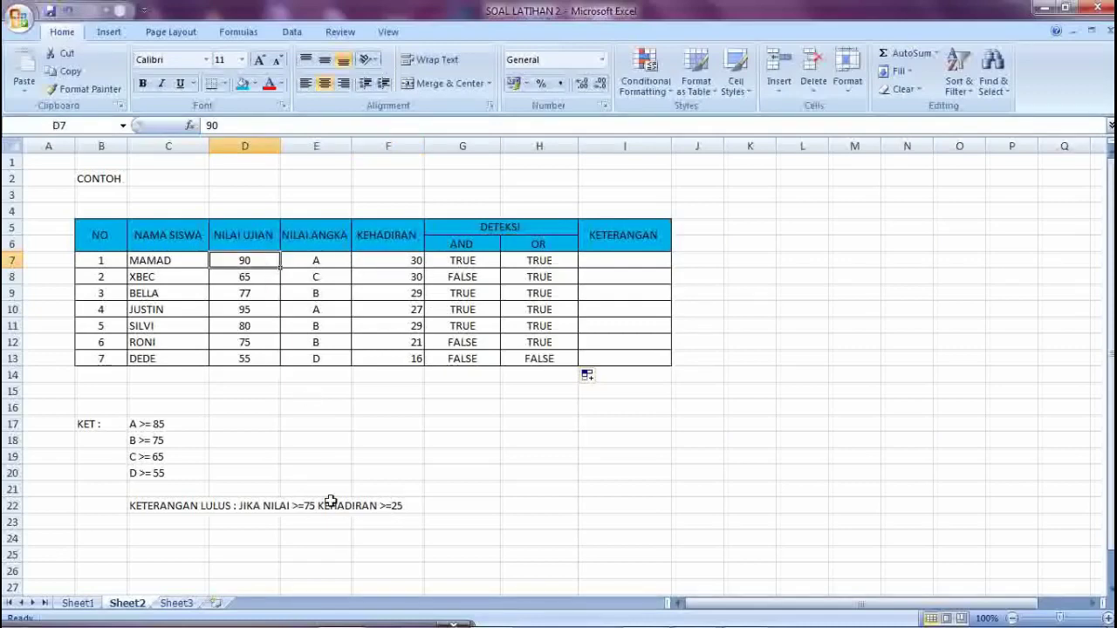
# Check the score, attendance, AND result and OR result in row 7 against the KETERANGAN LULUS criteria.
pyautogui.moveTo(358, 508); pyautogui.dragTo(310, 511)
pyautogui.click(251, 264)
pyautogui.click(367, 260)
pyautogui.click(433, 263)
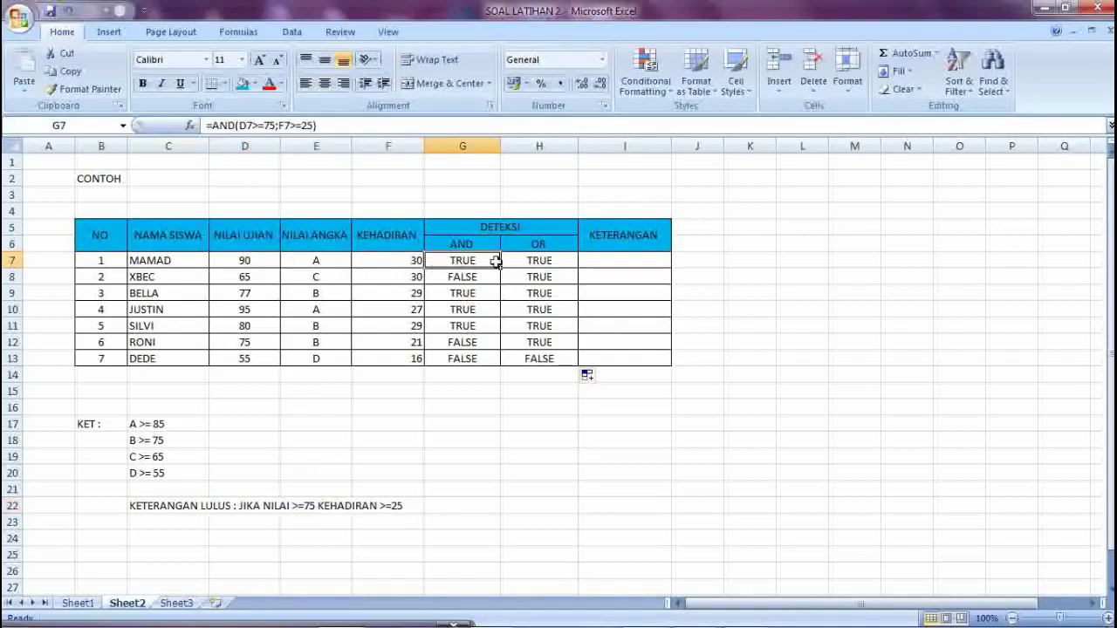
pyautogui.click(556, 264)
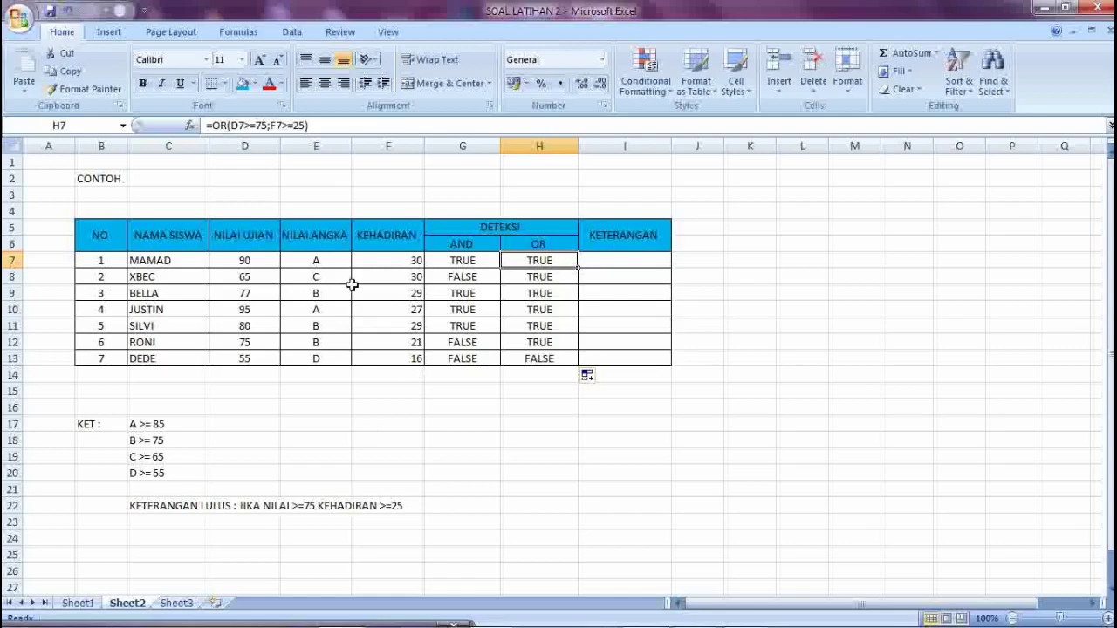
# Compare the AND and OR results in G8 and H8 with the score in D8 and the passing criteria in row 22.
pyautogui.click(294, 272)
pyautogui.click(445, 279)
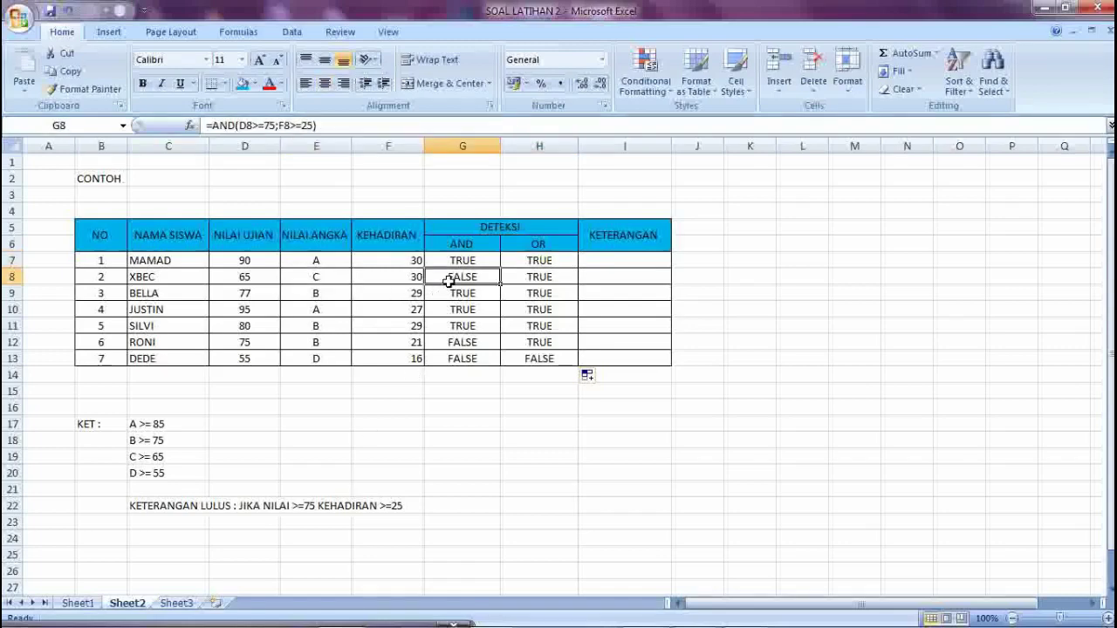
pyautogui.click(542, 280)
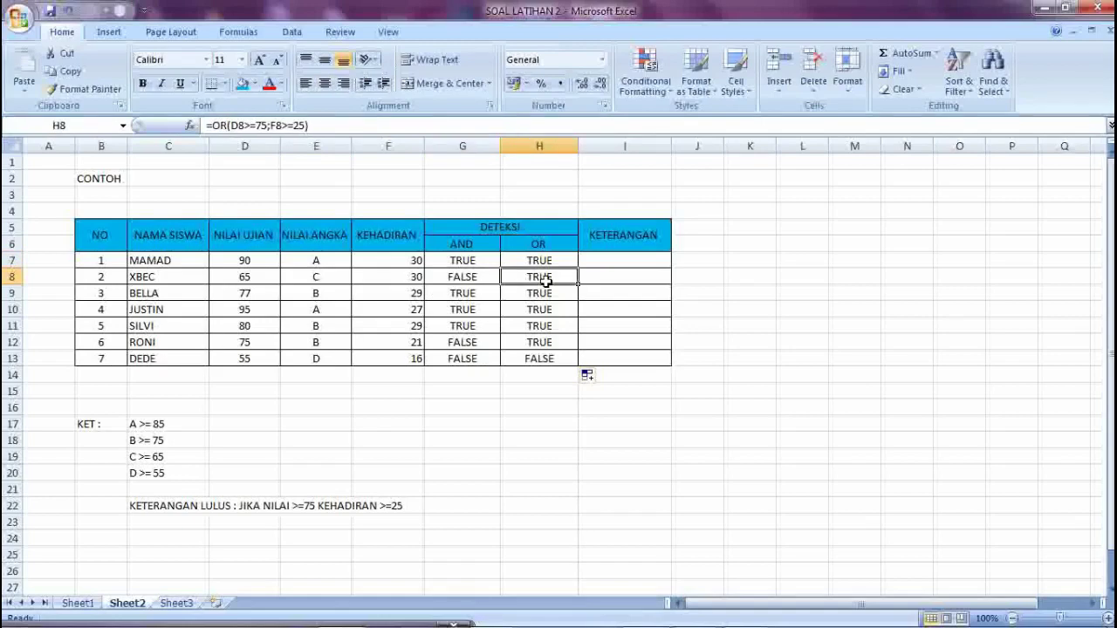
pyautogui.click(478, 275)
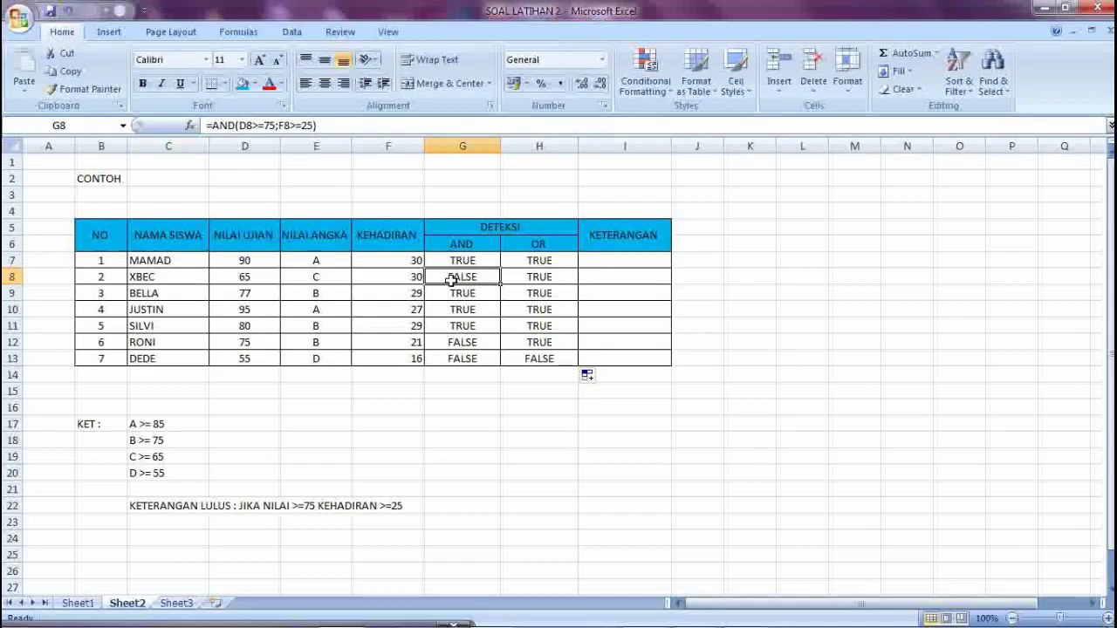
pyautogui.click(266, 277)
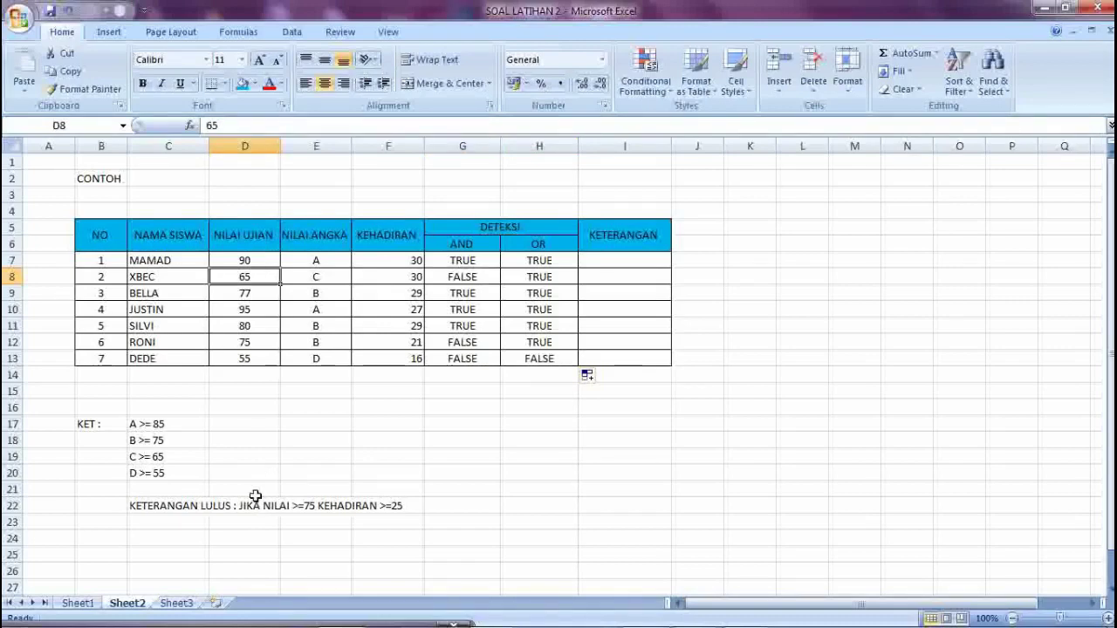
pyautogui.click(174, 508)
pyautogui.moveTo(174, 508); pyautogui.dragTo(282, 504)
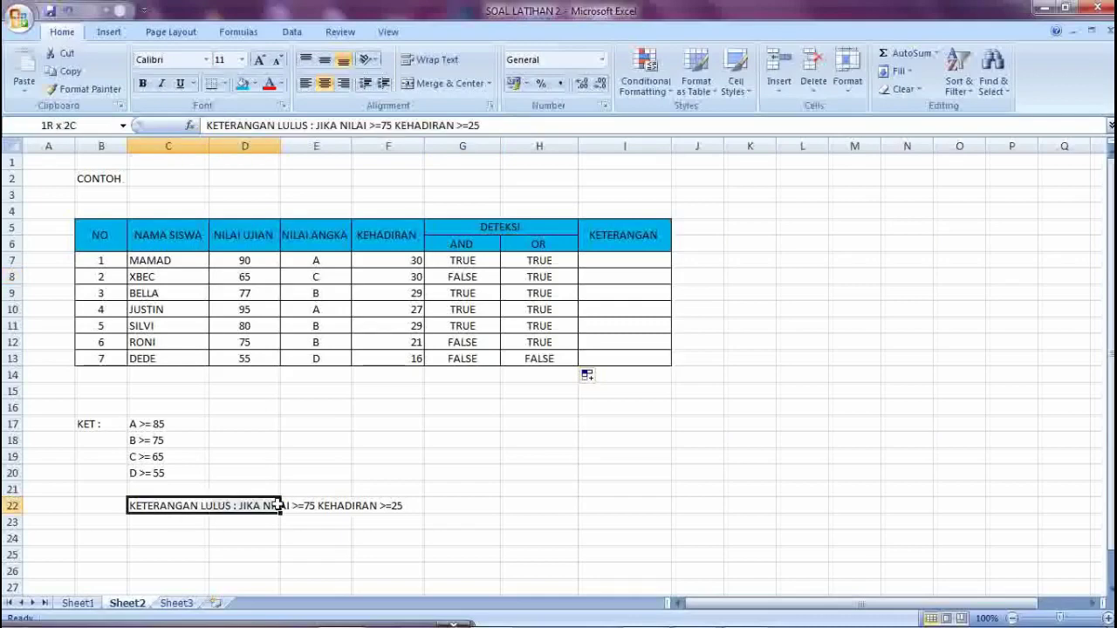
pyautogui.click(310, 506)
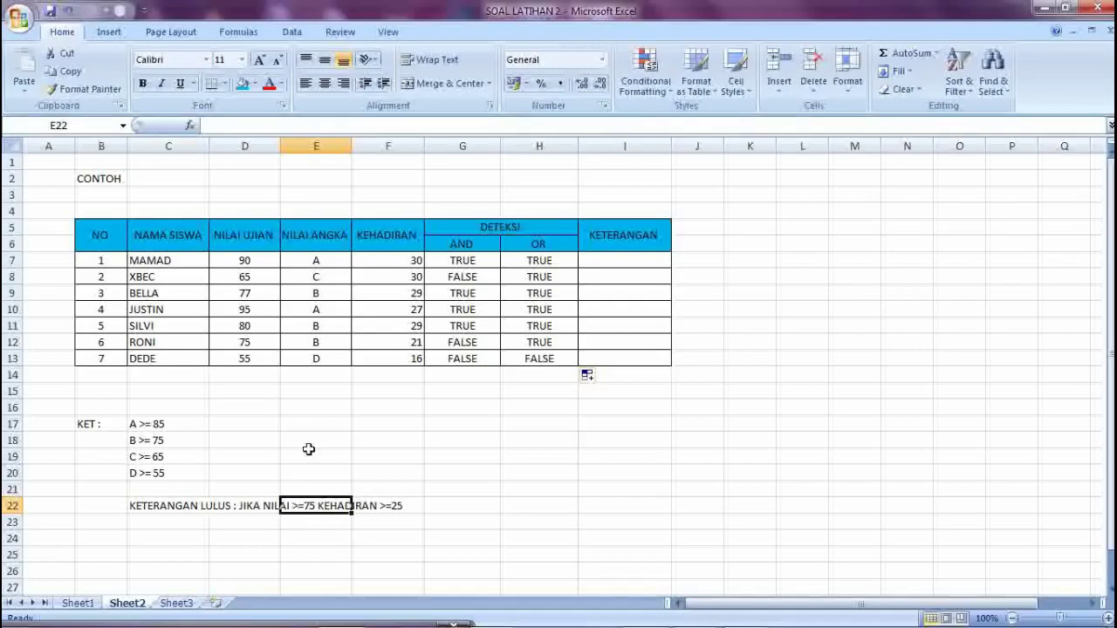
# Examine how the score in D8 and attendance in F8 determine the AND and OR formula results in row 8.
pyautogui.click(253, 275)
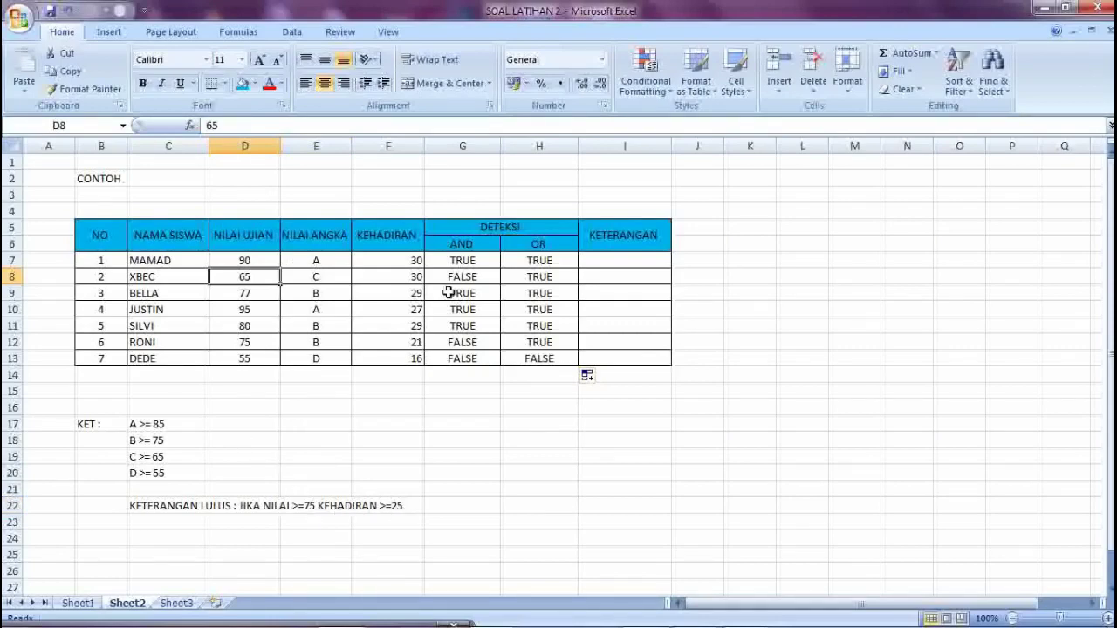
pyautogui.click(416, 277)
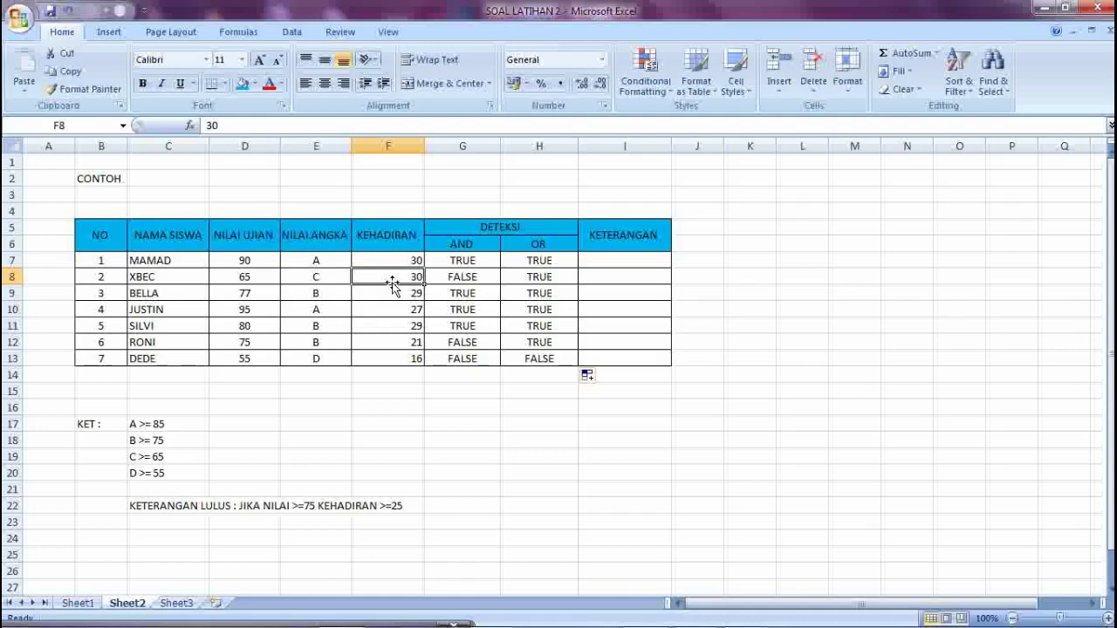
pyautogui.click(464, 274)
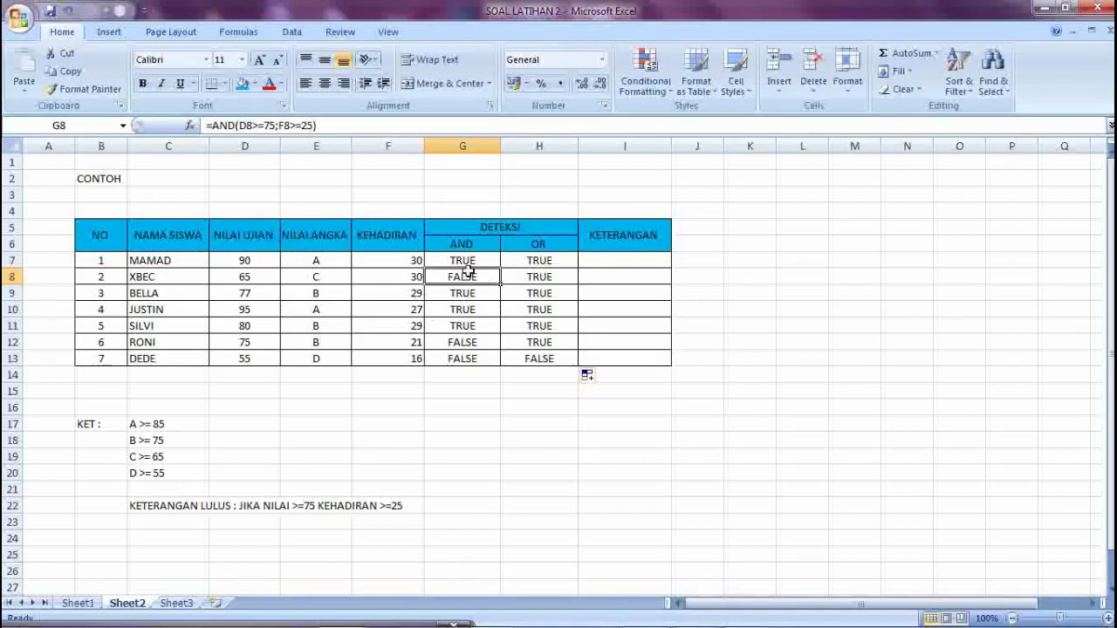
pyautogui.click(547, 275)
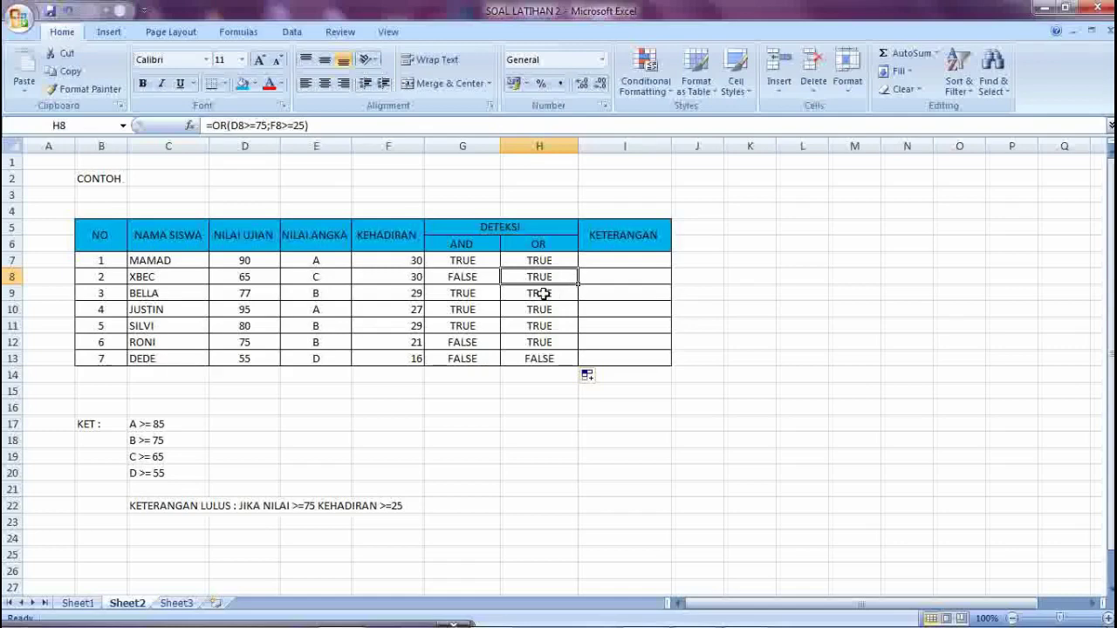
pyautogui.click(482, 278)
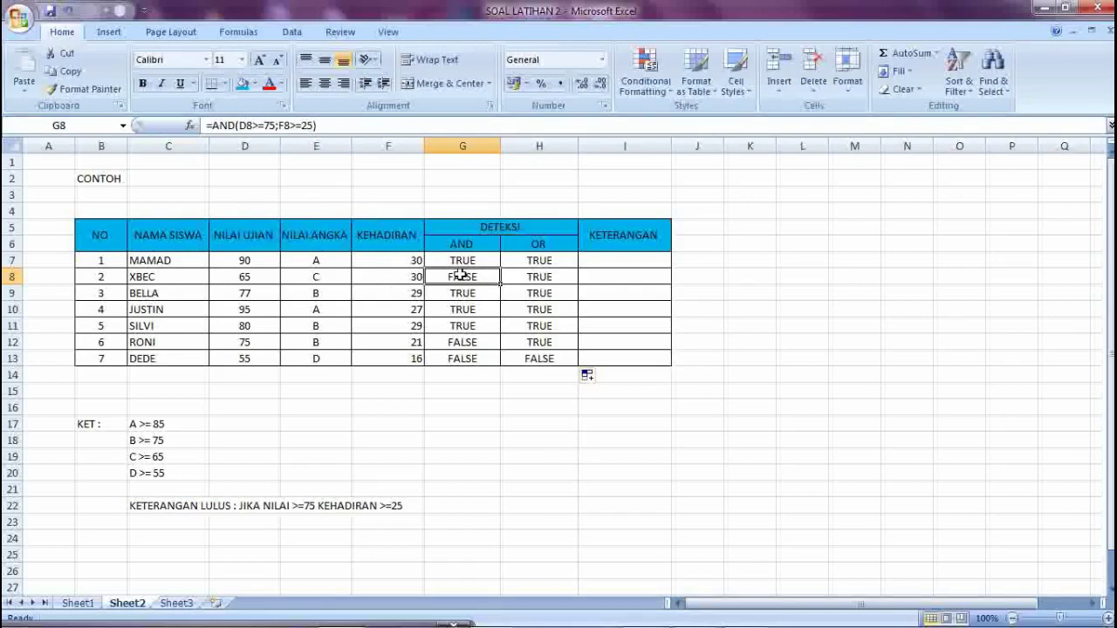
pyautogui.click(546, 279)
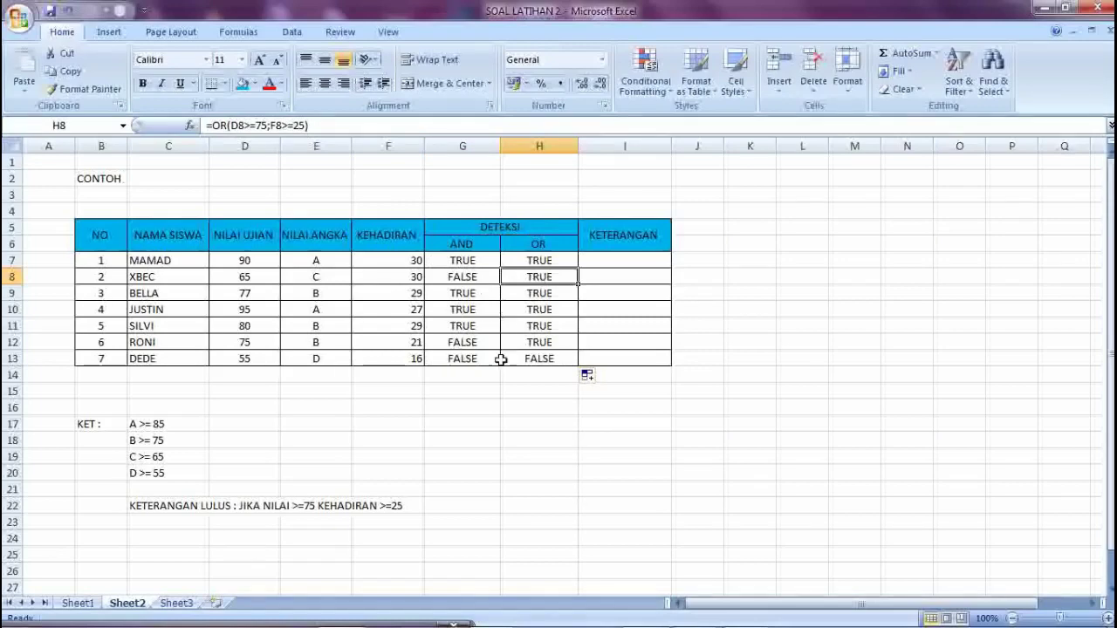
# Check the OR result in H13 against the attendance in F13 and score in D13, comparing it with the rest of the OR column.
pyautogui.click(545, 361)
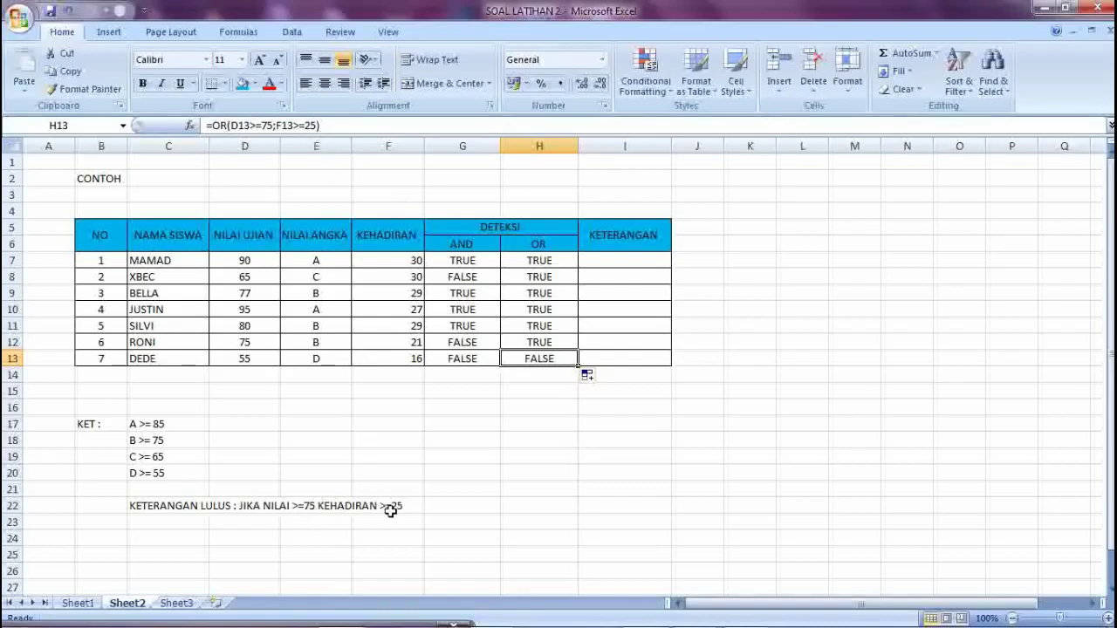
pyautogui.click(420, 358)
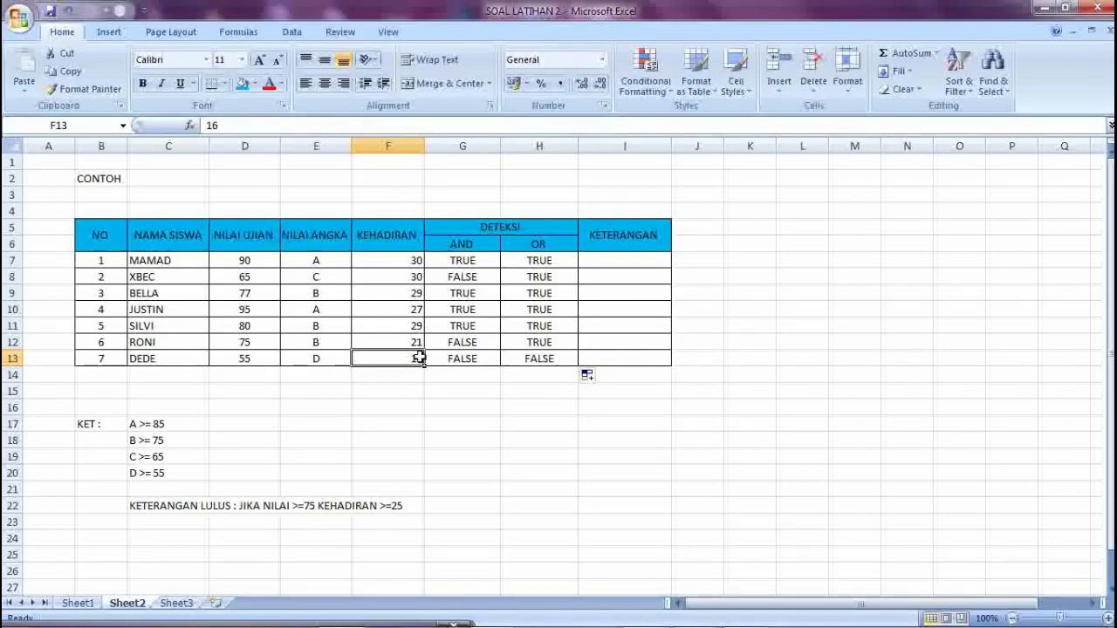
pyautogui.click(260, 362)
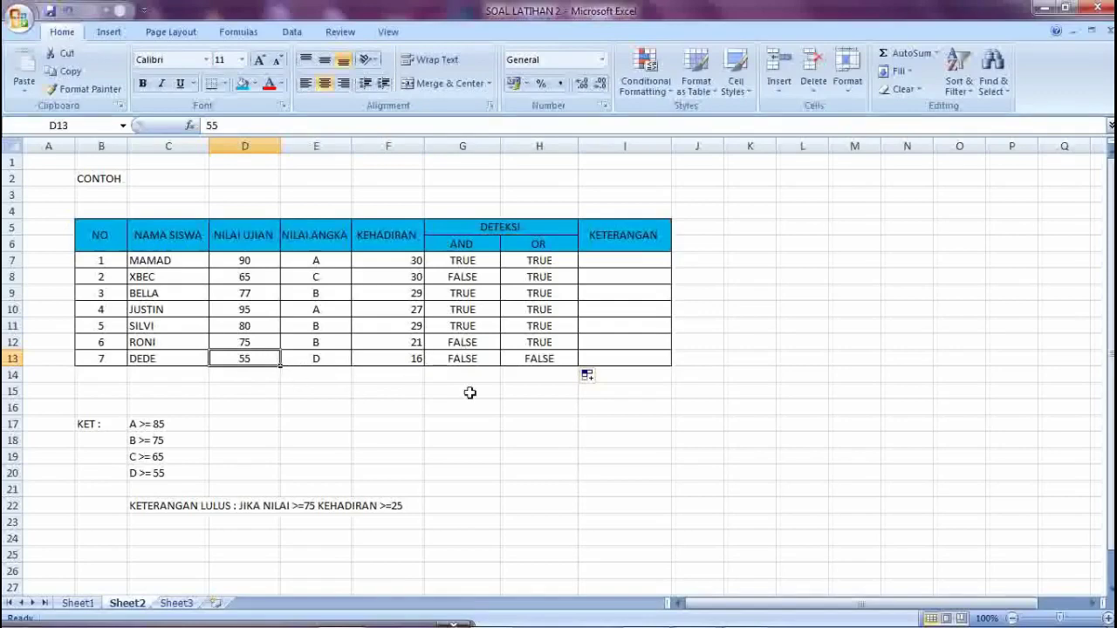
pyautogui.click(552, 361)
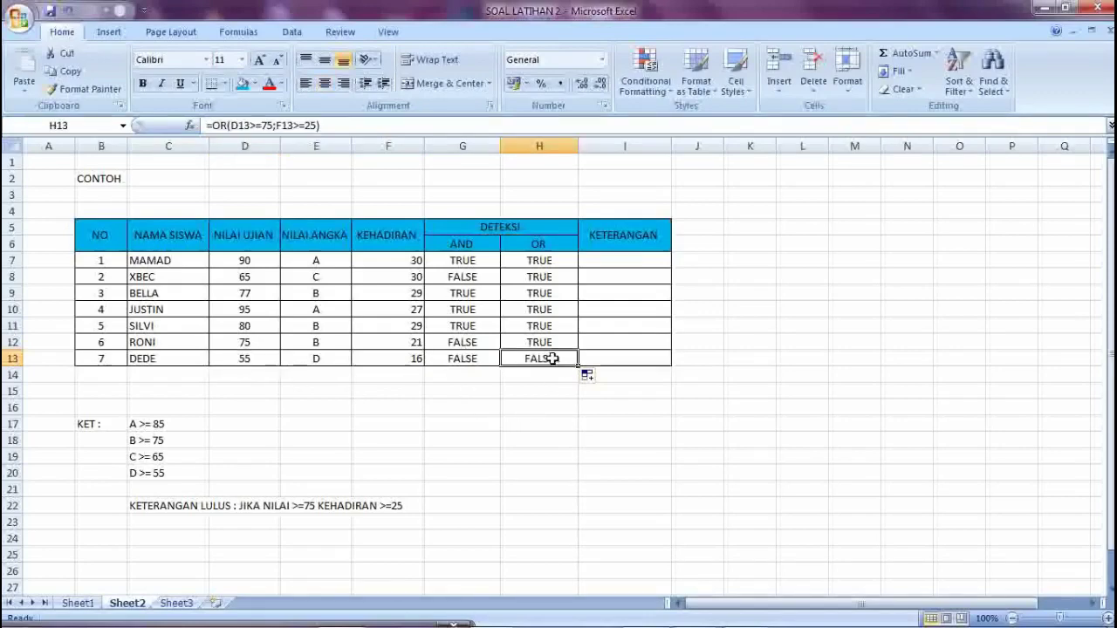
pyautogui.moveTo(555, 245); pyautogui.dragTo(541, 354)
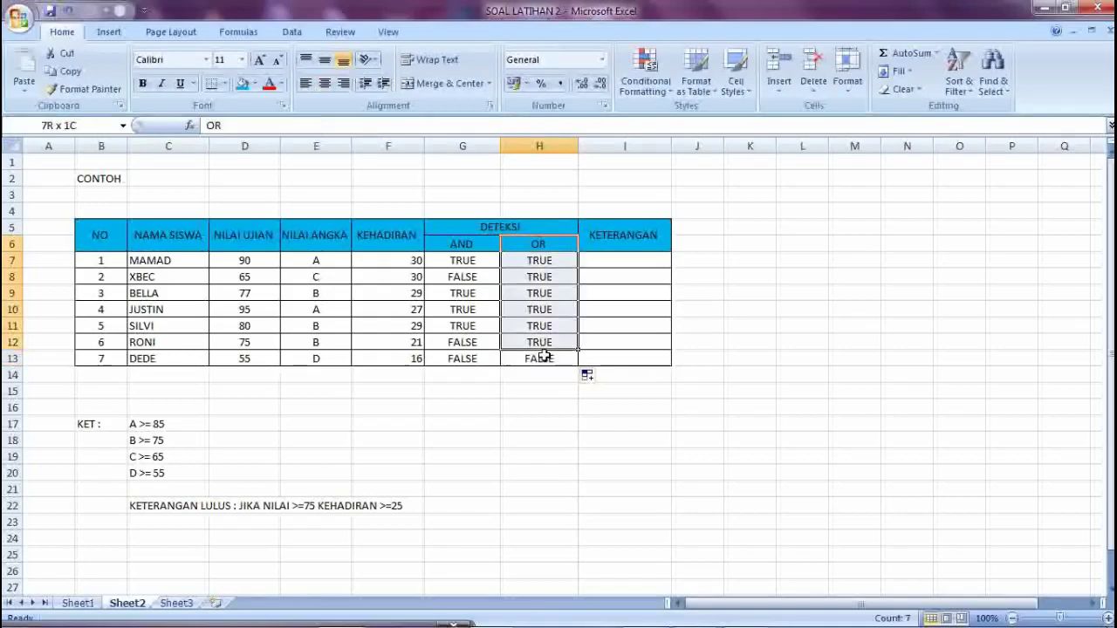
pyautogui.click(541, 357)
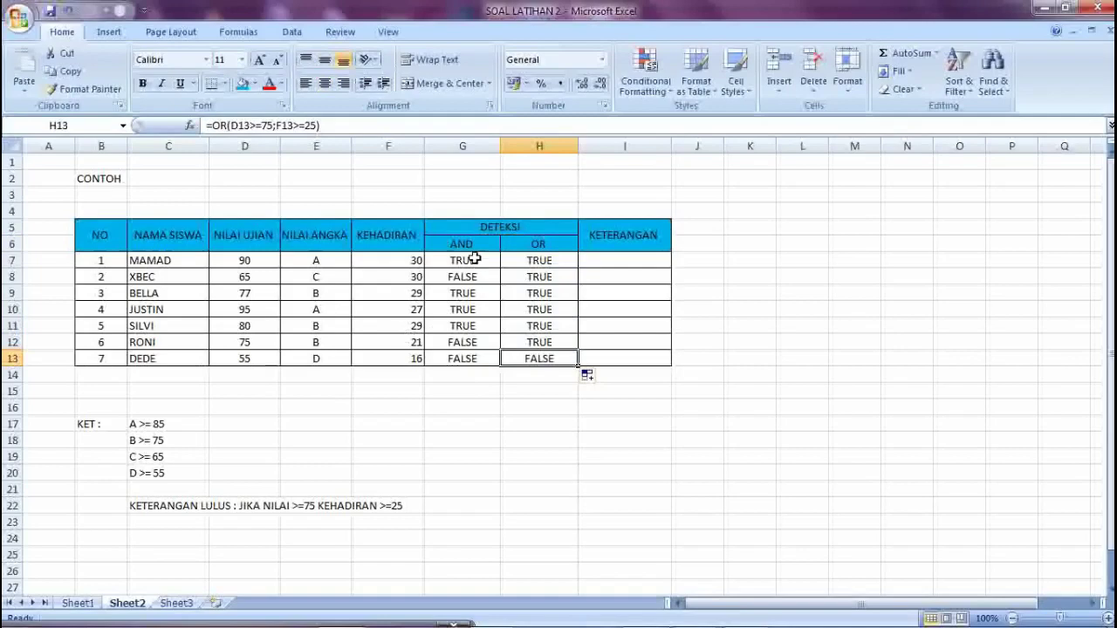
# Review the DETEKSI AND column against the scores in D7 and D8, and compare it with the OR results in H7:H13.
pyautogui.moveTo(468, 247); pyautogui.dragTo(459, 358)
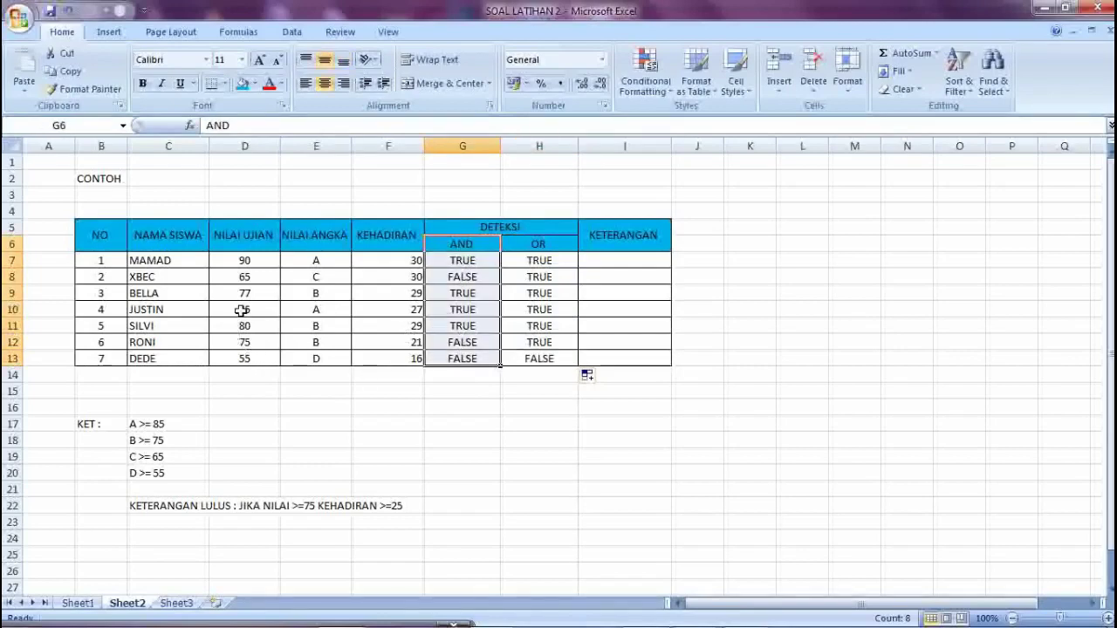
pyautogui.click(479, 266)
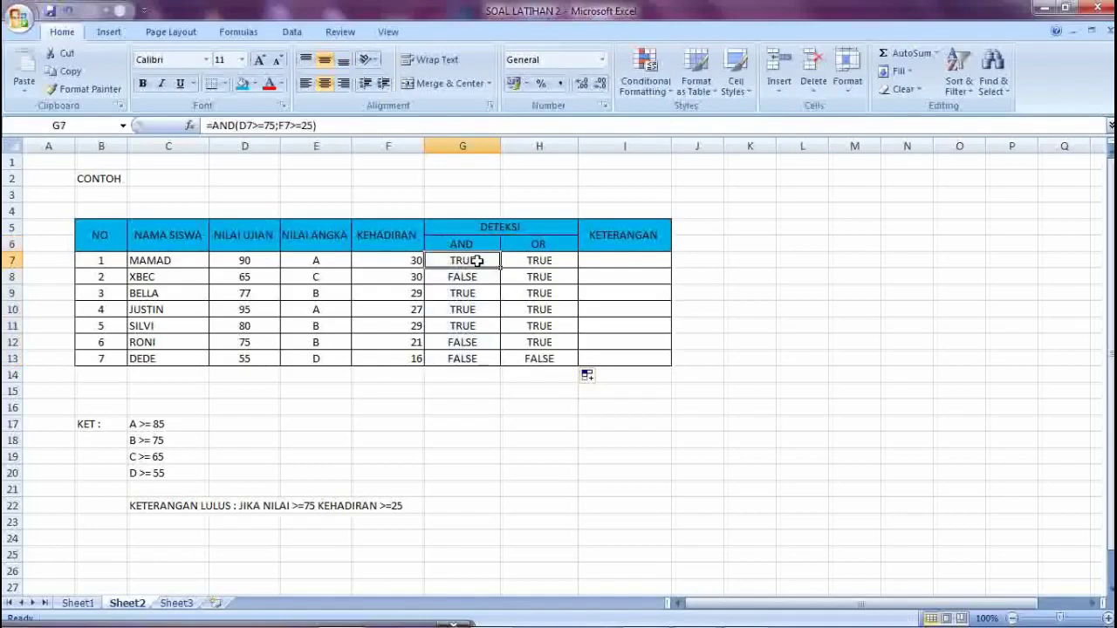
pyautogui.click(262, 262)
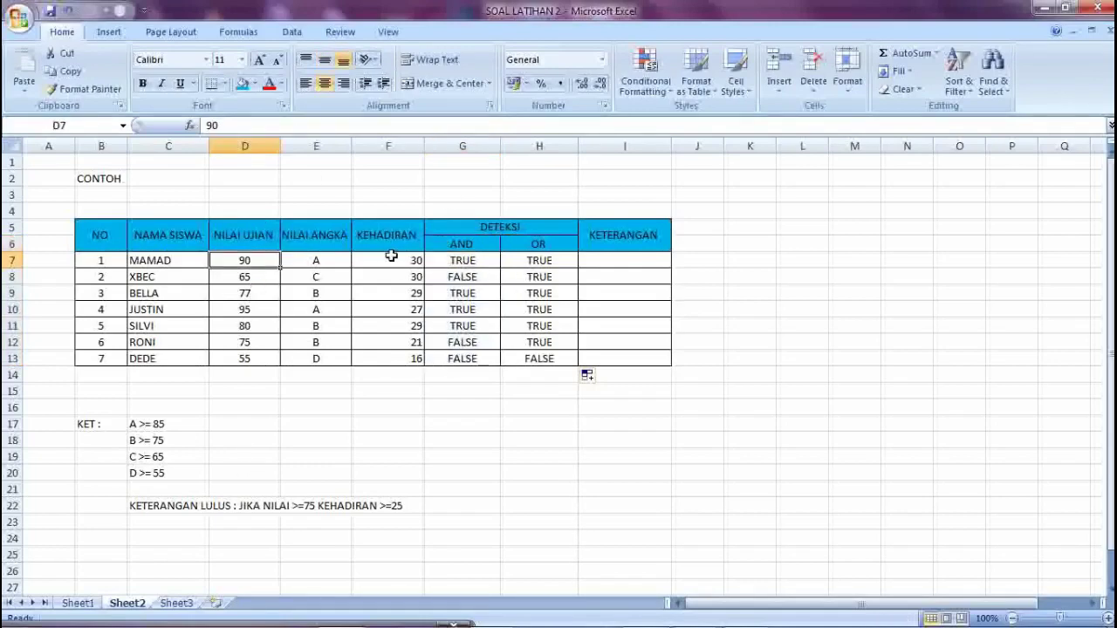
pyautogui.click(458, 286)
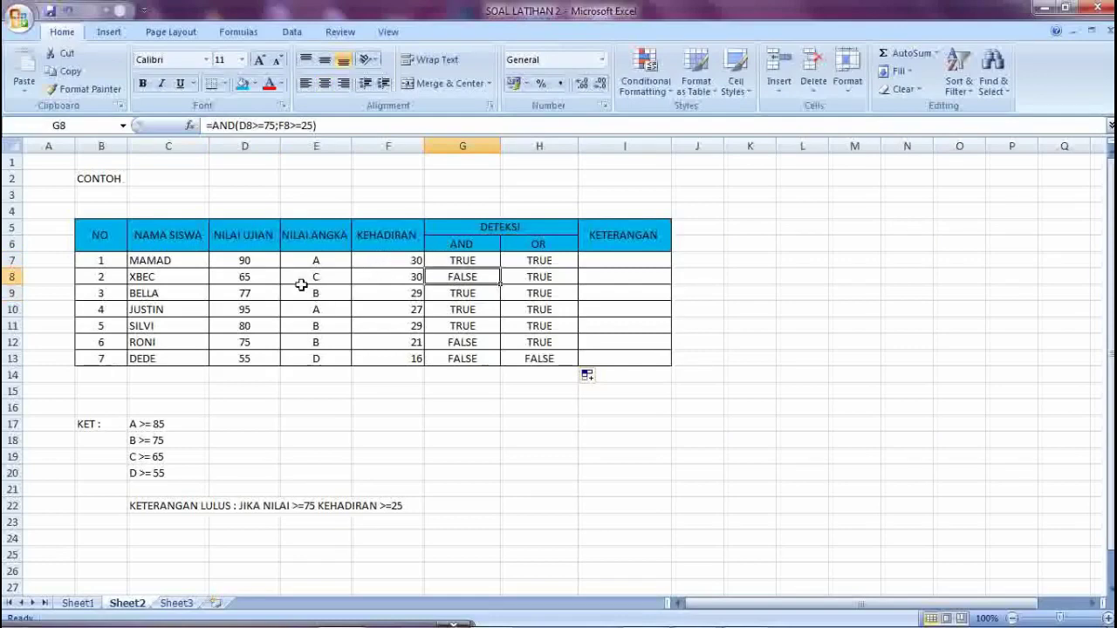
pyautogui.click(247, 277)
pyautogui.click(164, 277)
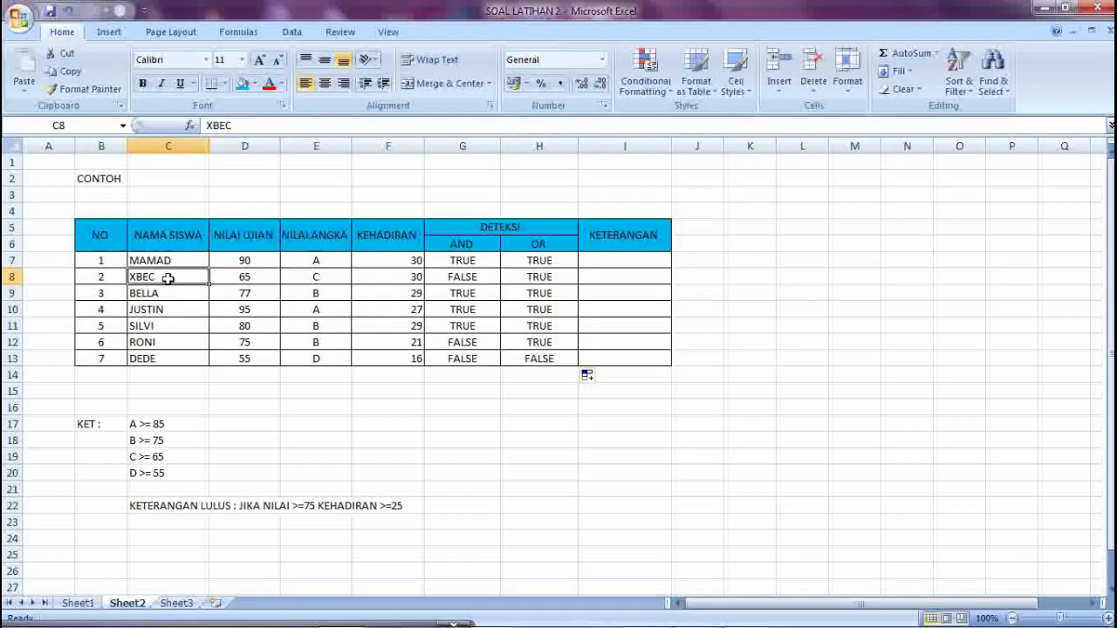
pyautogui.click(251, 278)
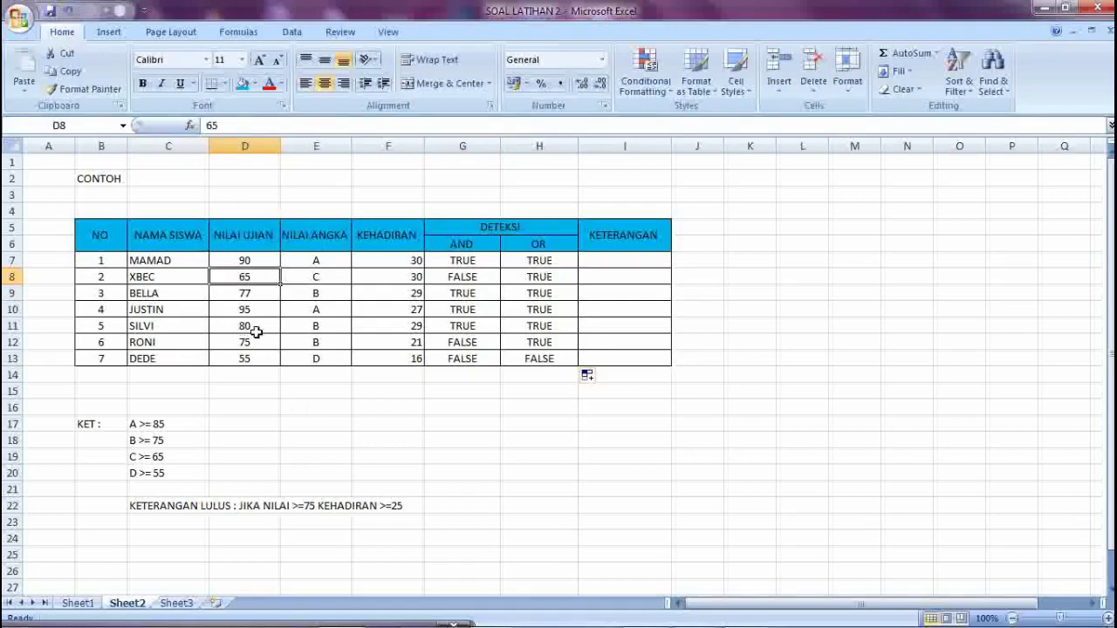
pyautogui.moveTo(539, 260); pyautogui.dragTo(541, 356)
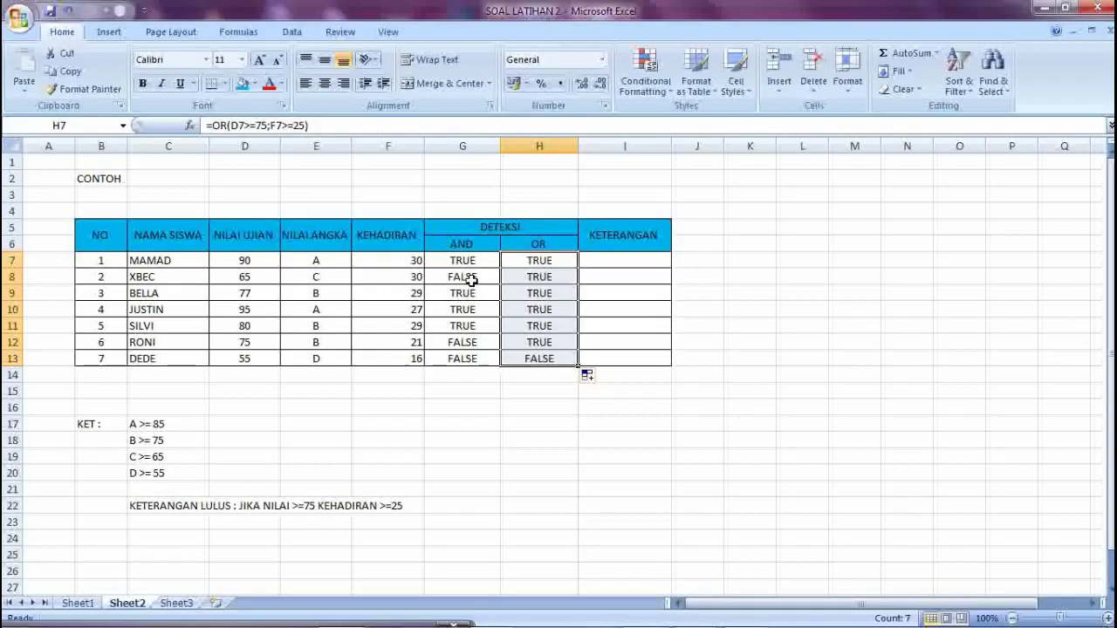
pyautogui.click(514, 426)
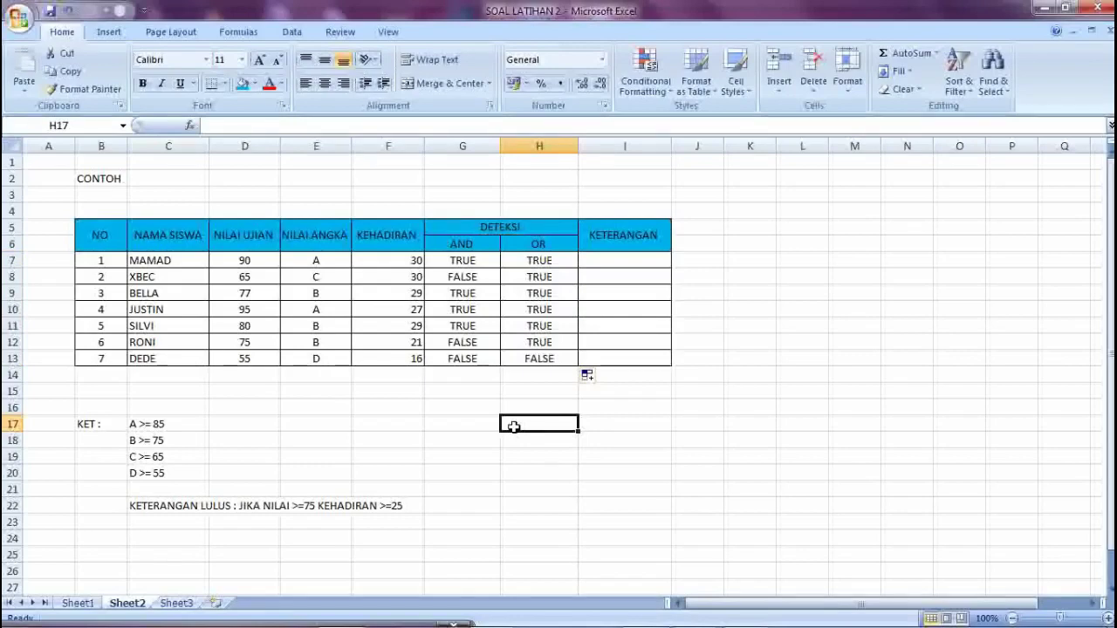
# Begin an IF formula in I7 under KETERANGAN that tests whether the exam score meets D7>=75.
pyautogui.click(634, 263)
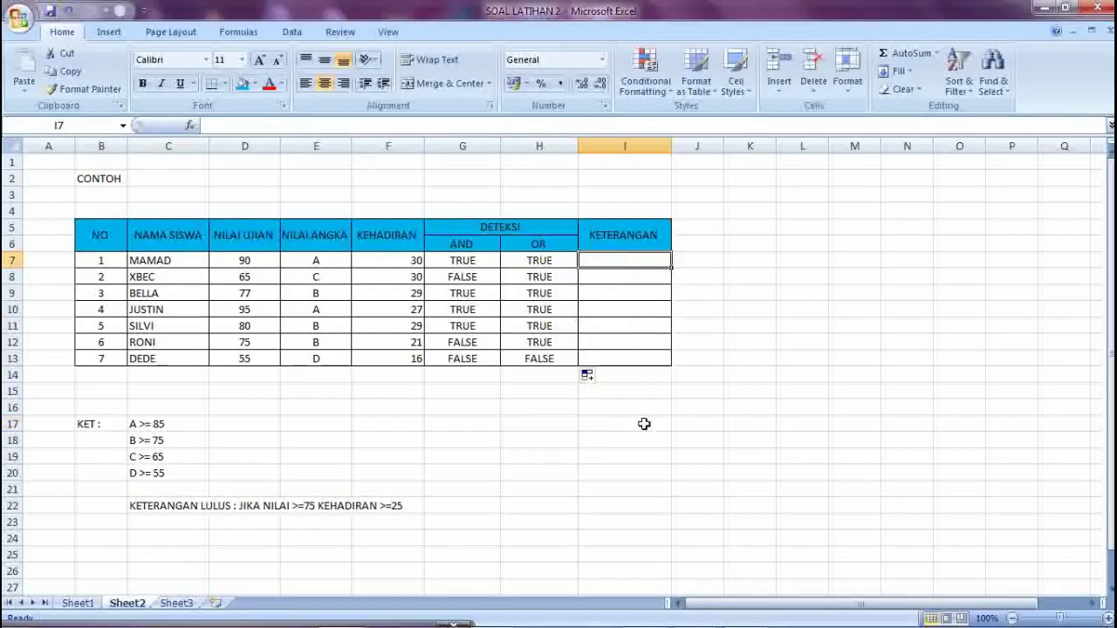
pyautogui.click(643, 423)
pyautogui.click(632, 265)
pyautogui.write('=')
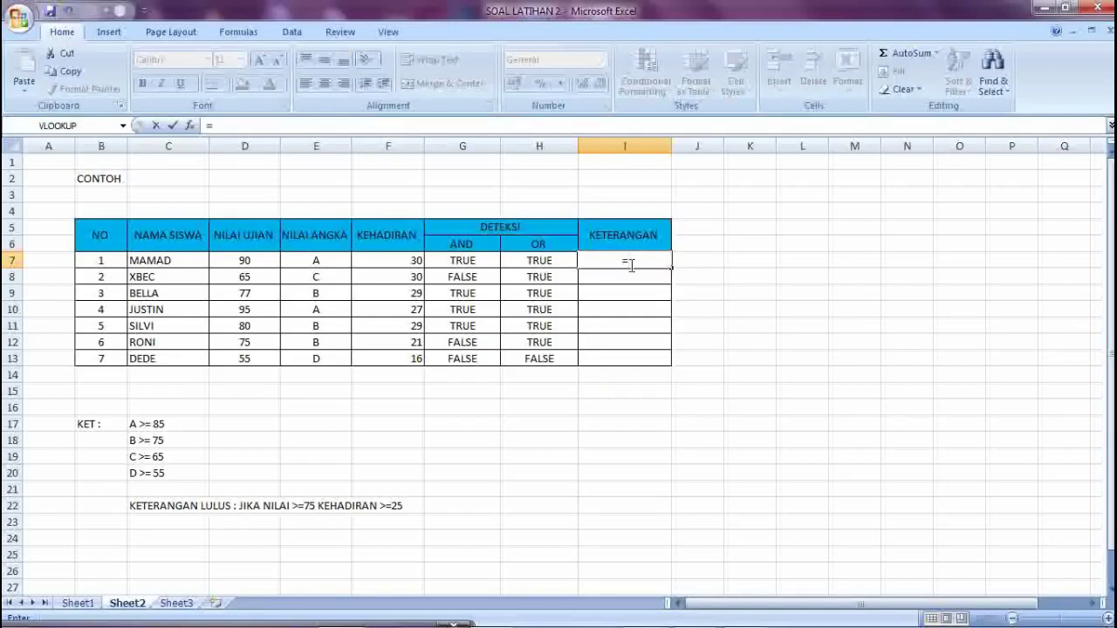
pyautogui.write('IF')
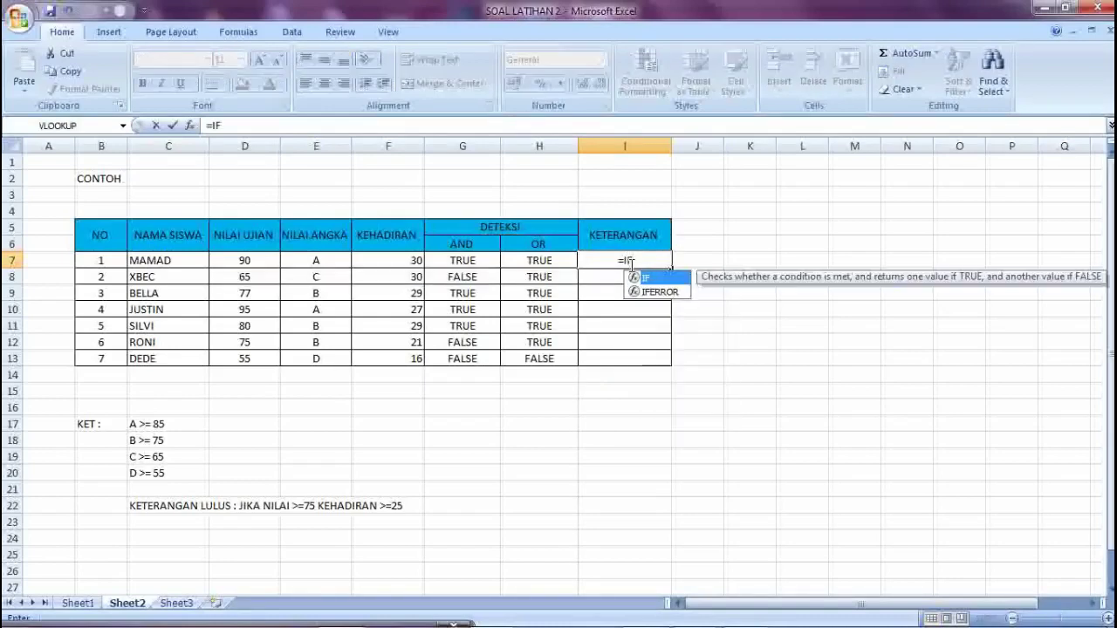
pyautogui.write('(')
pyautogui.press('Left')
pyautogui.press('Left')
pyautogui.press('Left')
pyautogui.press('Left')
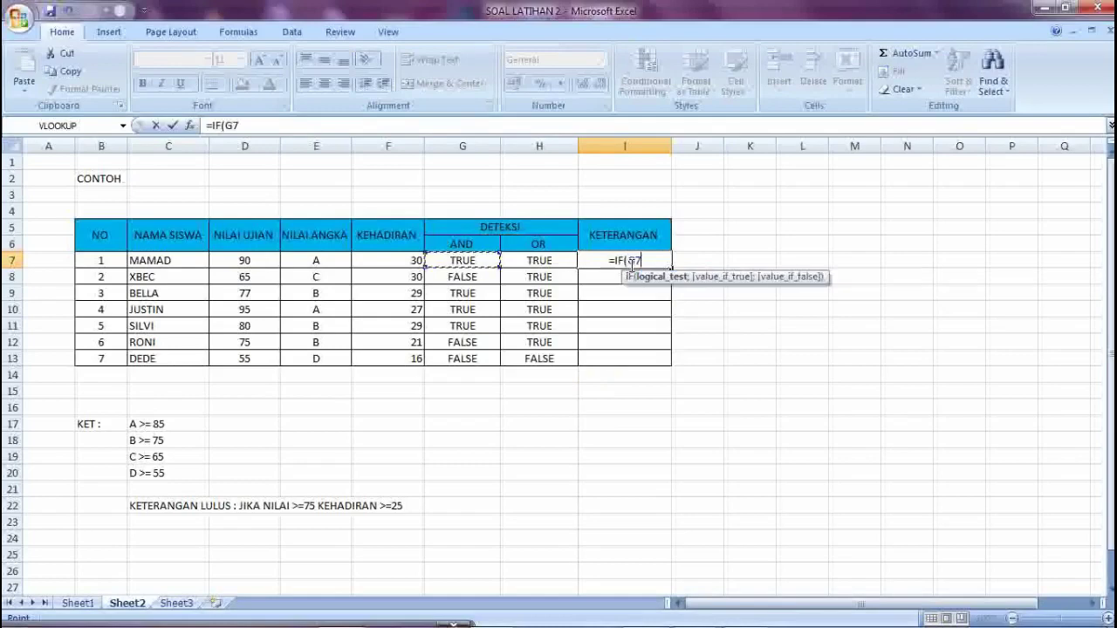
pyautogui.press('Left')
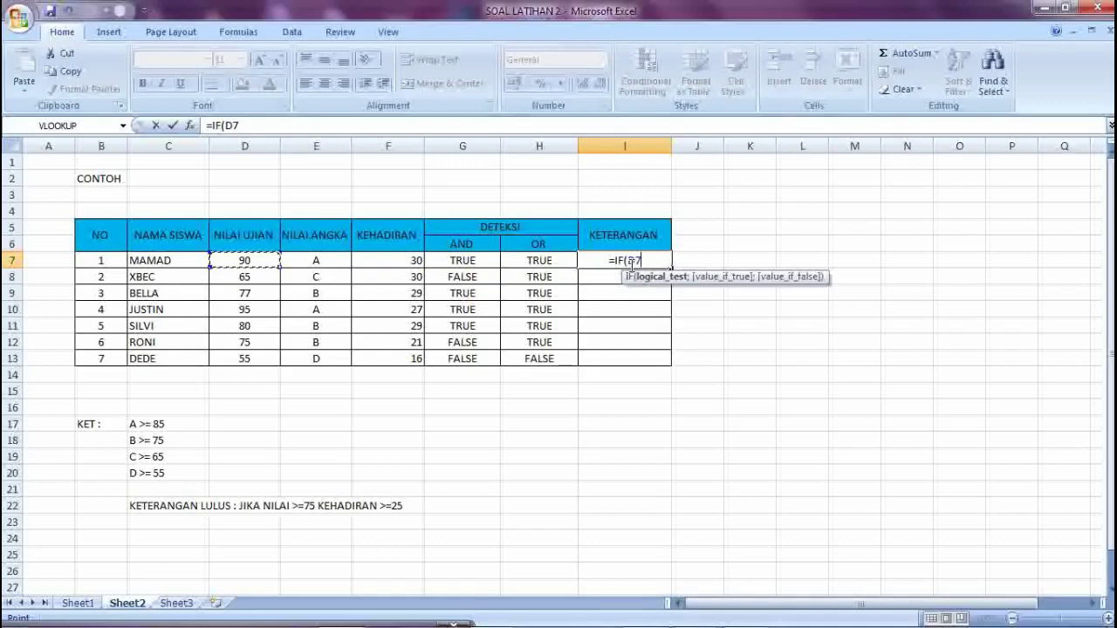
pyautogui.write('>=')
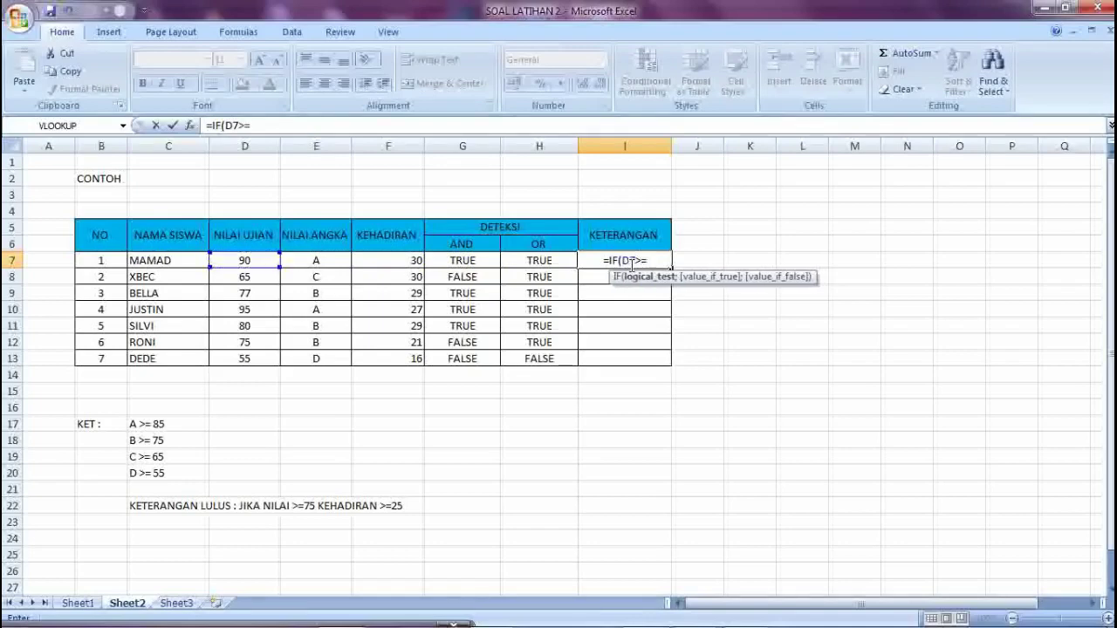
pyautogui.write('75')
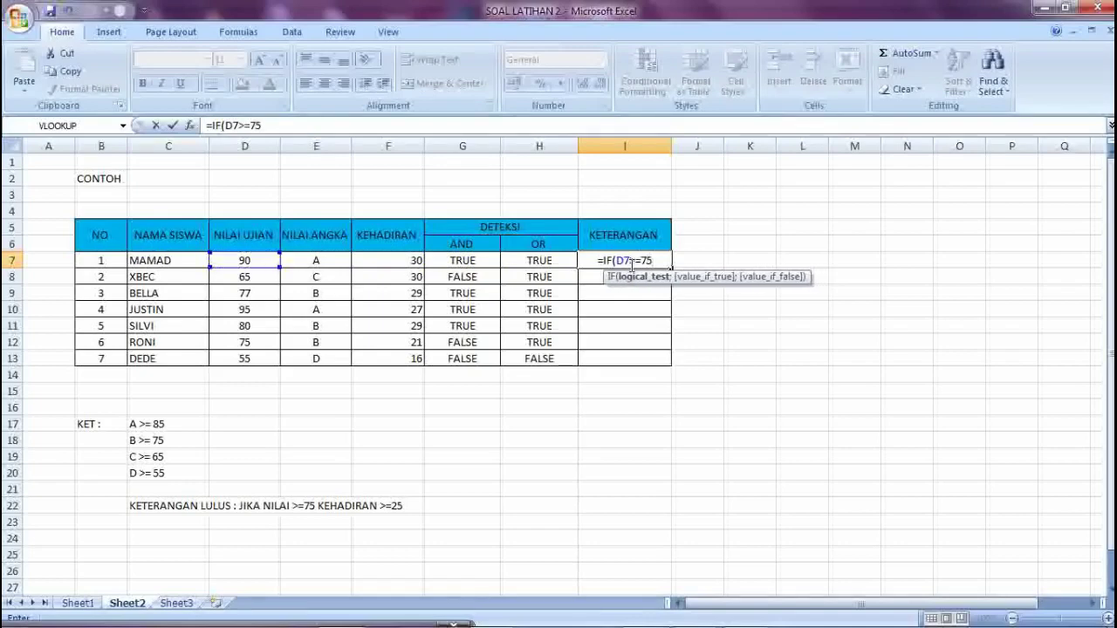
# Complete the I7 formula so it returns "LULUS" when the test is true and "TIDAK LULUS" when it is false.
pyautogui.write(';"')
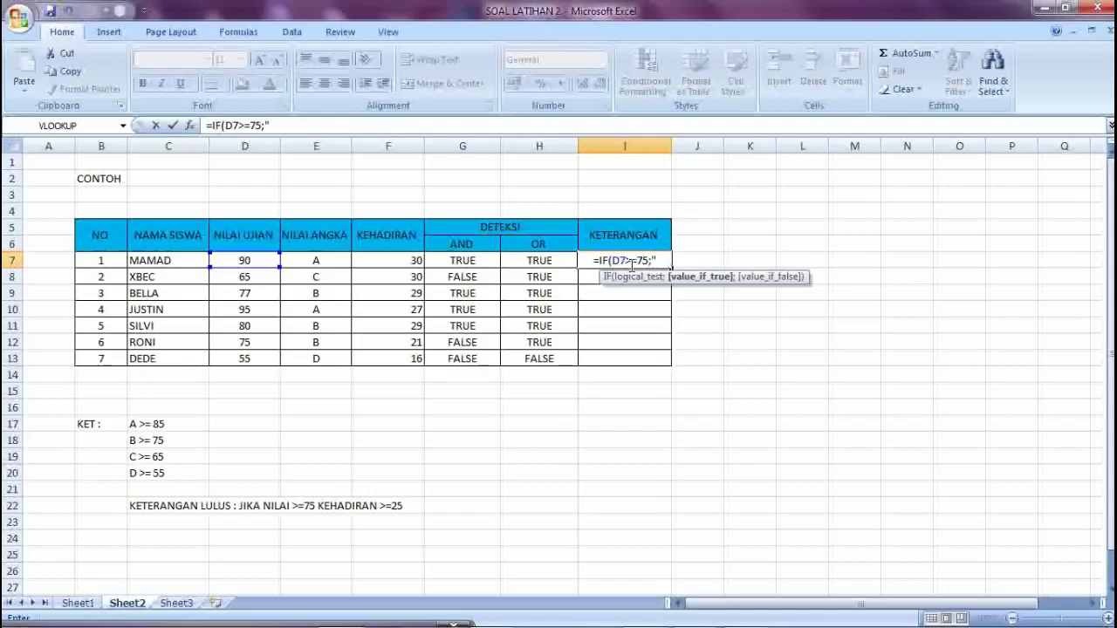
pyautogui.write('LULUS')
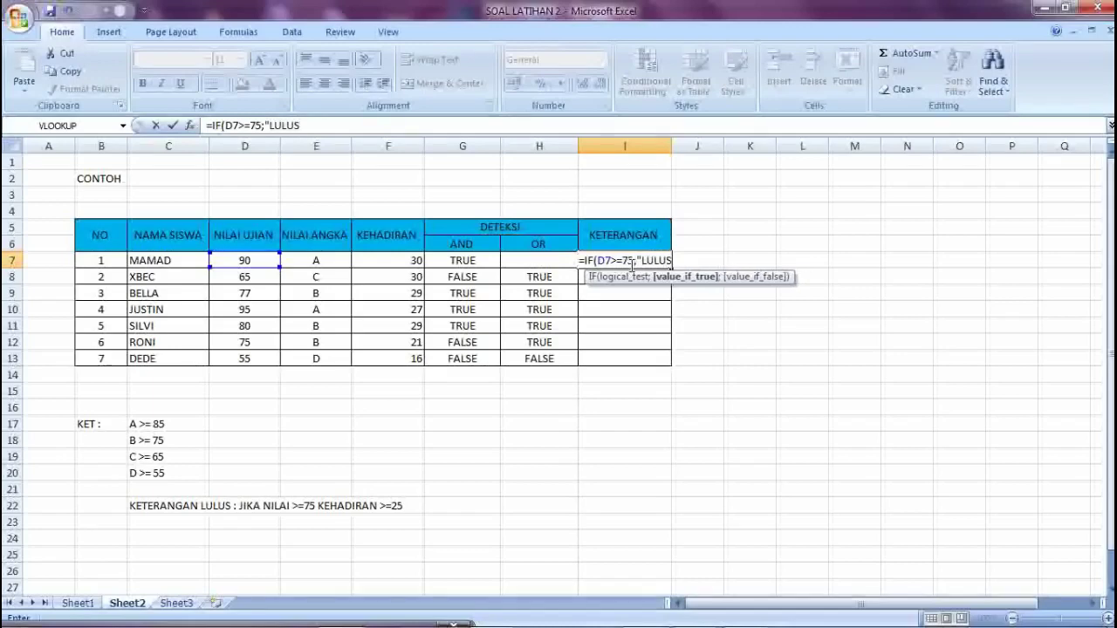
pyautogui.write('"')
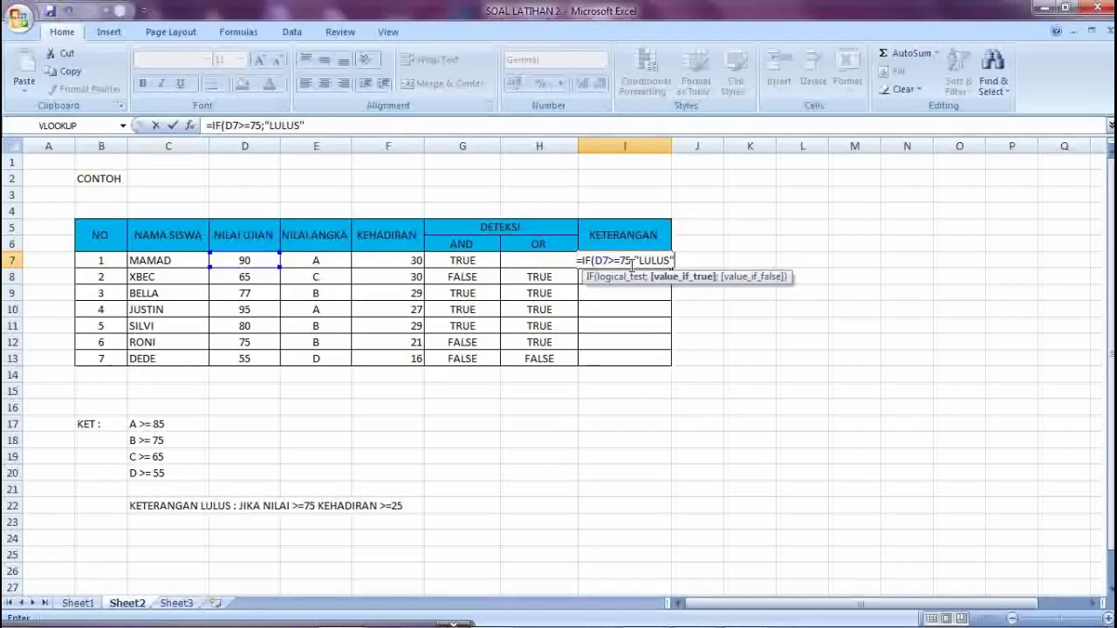
pyautogui.write(';')
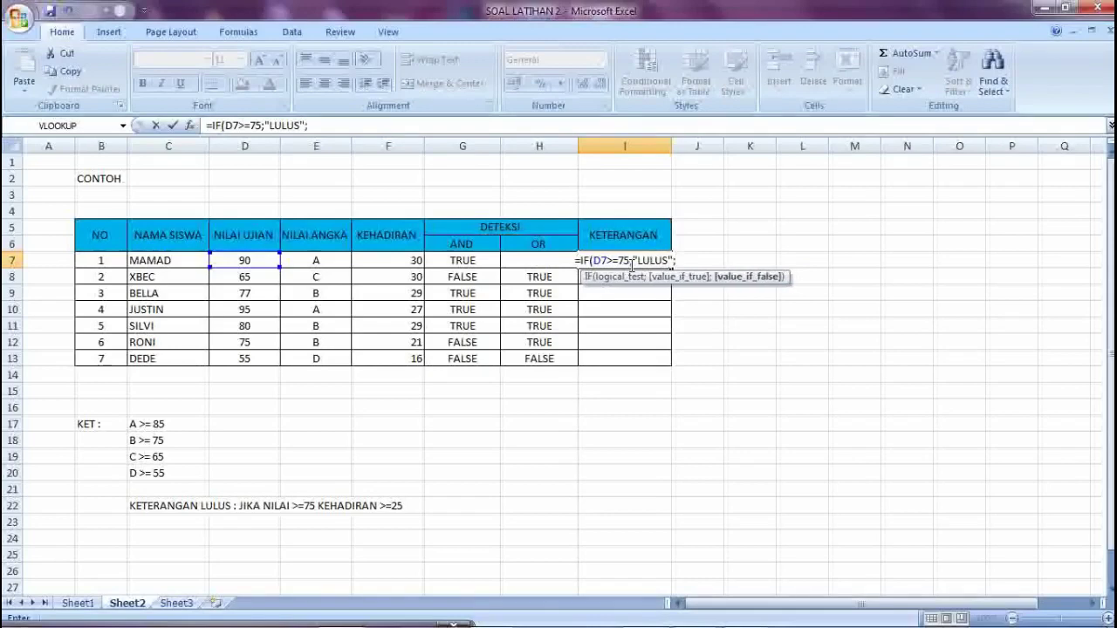
pyautogui.write('"')
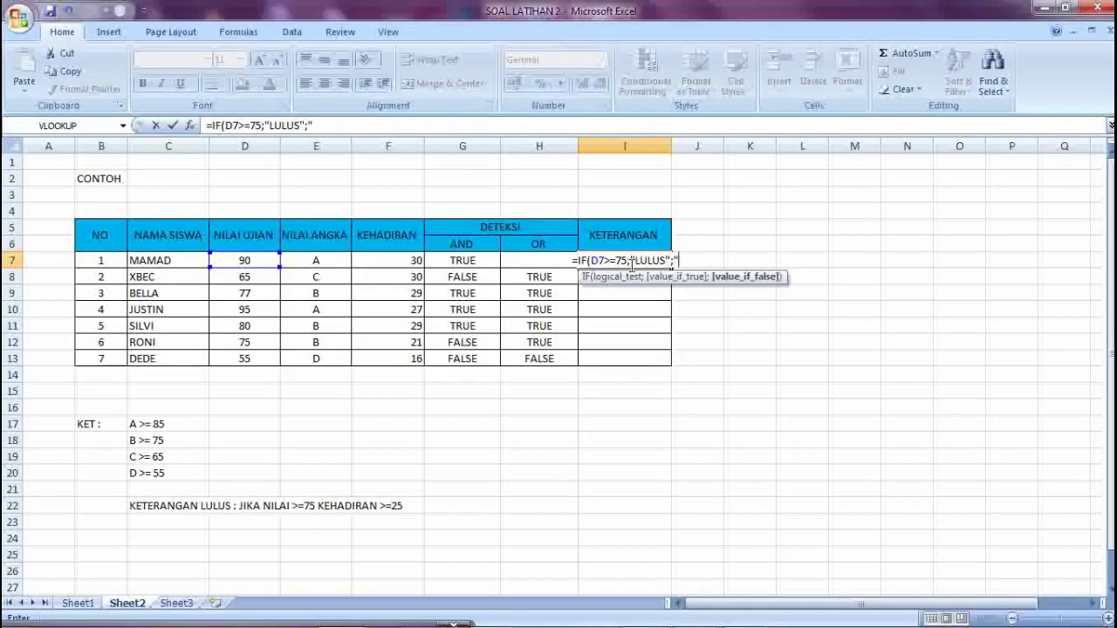
pyautogui.write('TIDAK')
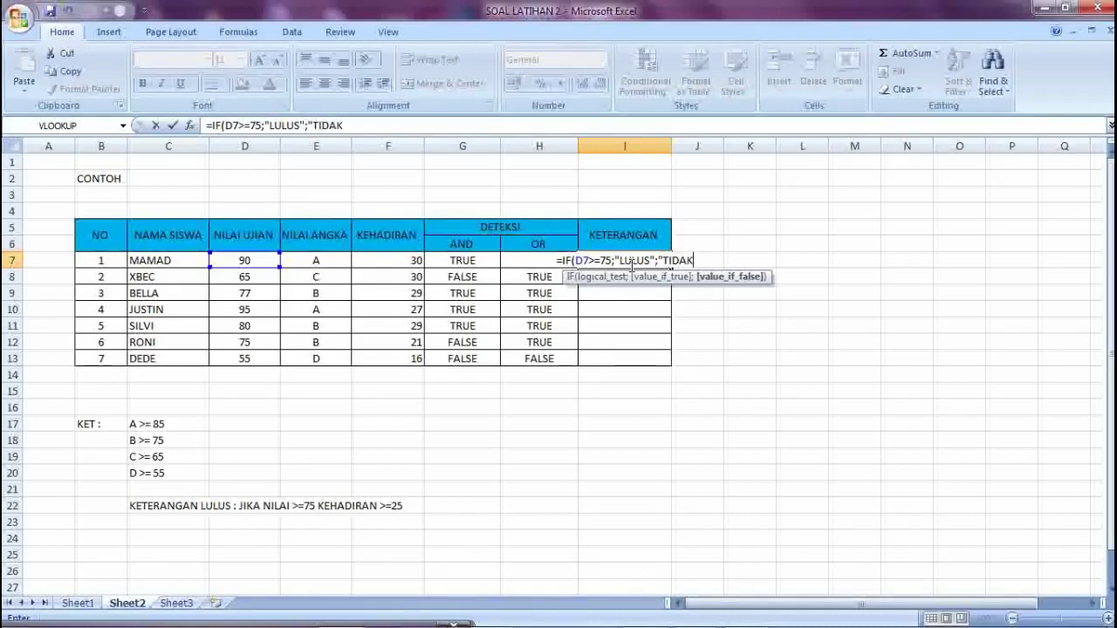
pyautogui.write(' LULU')
pyautogui.write('S"')
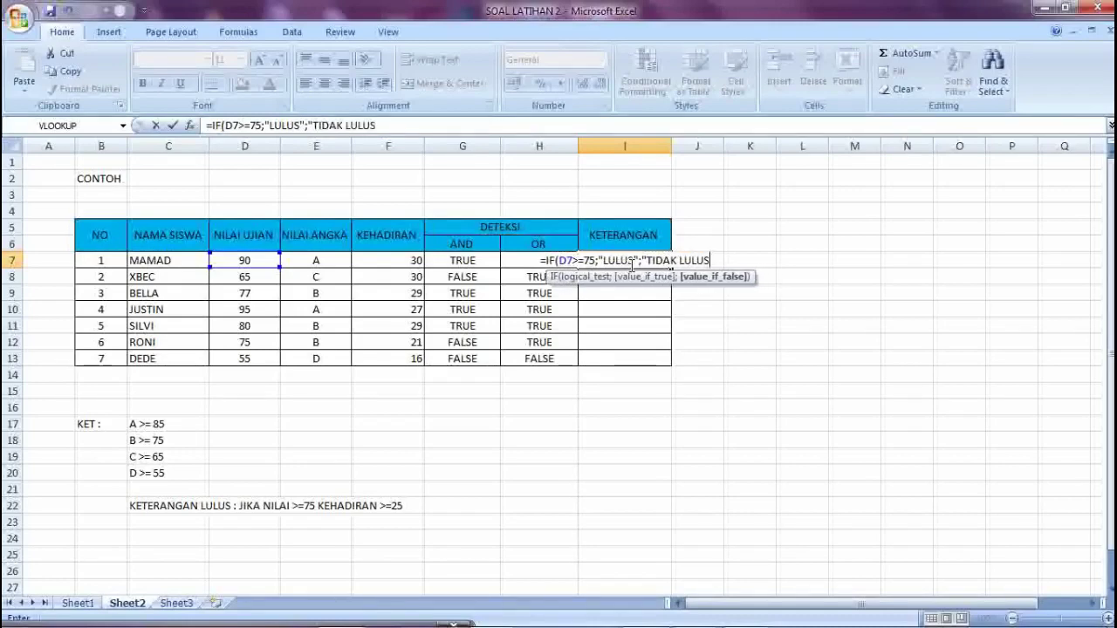
pyautogui.write(')')
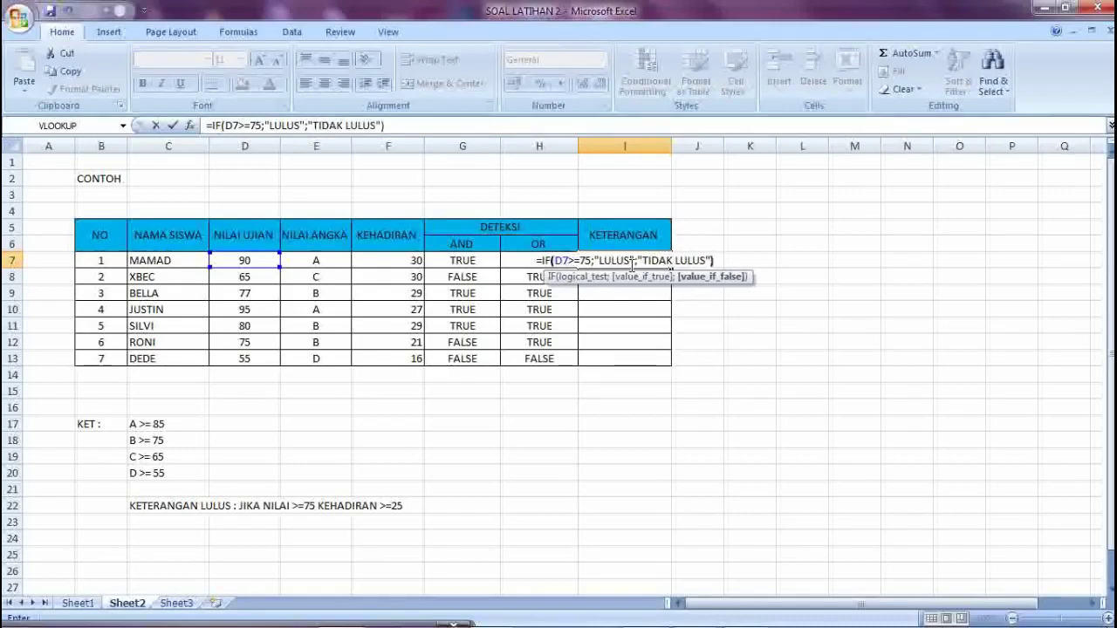
pyautogui.press('Return')
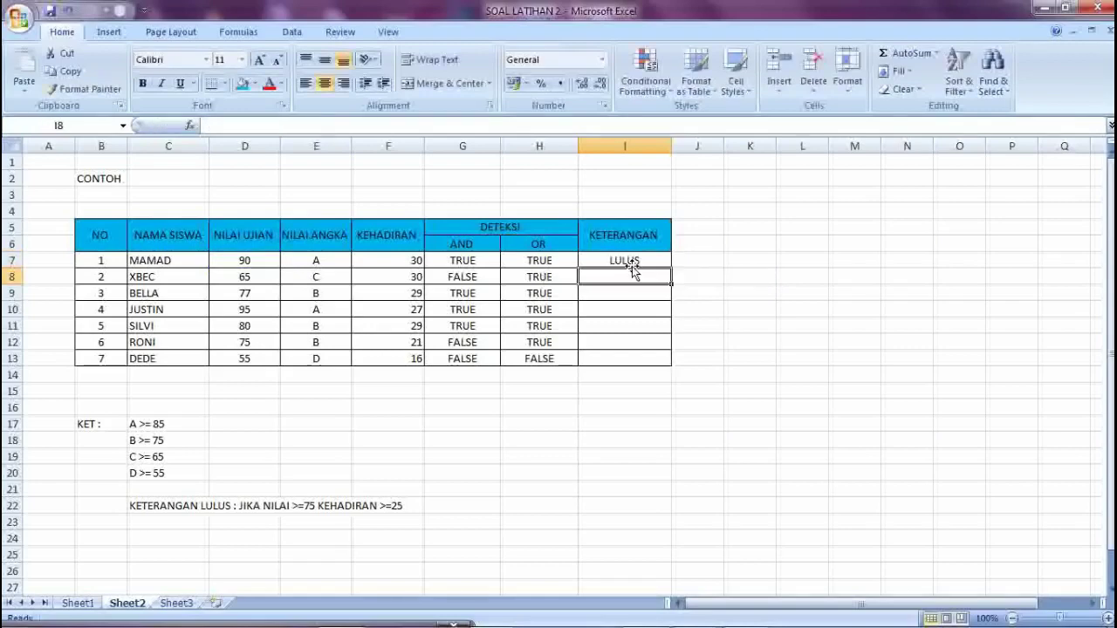
# Copy the KETERANGAN formula from I7 down through I13 for the remaining students.
pyautogui.click(631, 254)
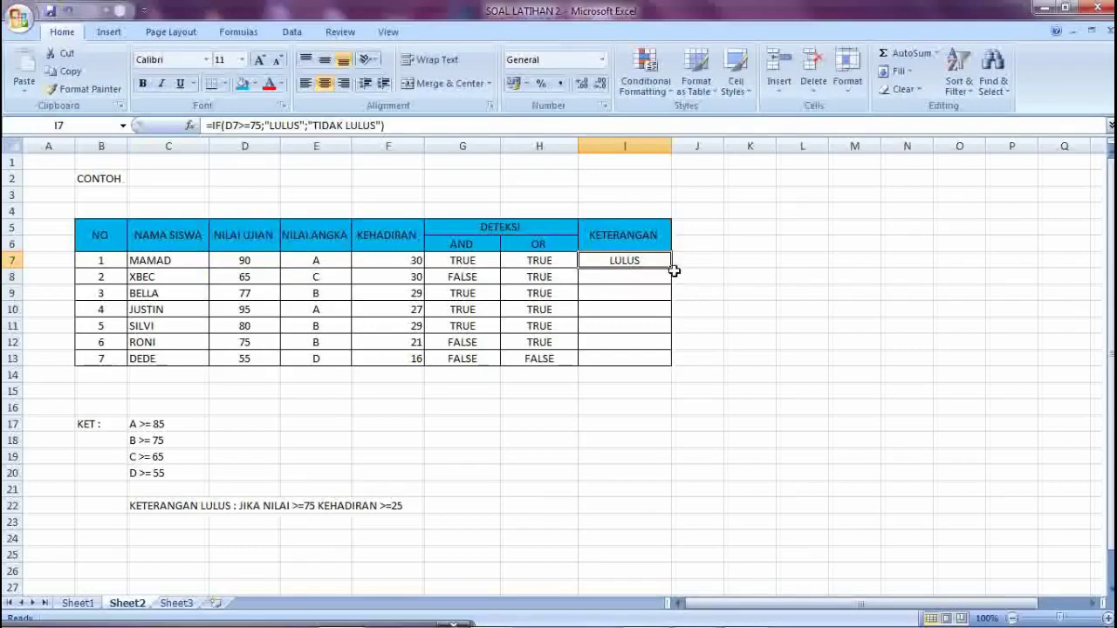
pyautogui.moveTo(673, 270); pyautogui.dragTo(653, 369)
pyautogui.click(643, 323)
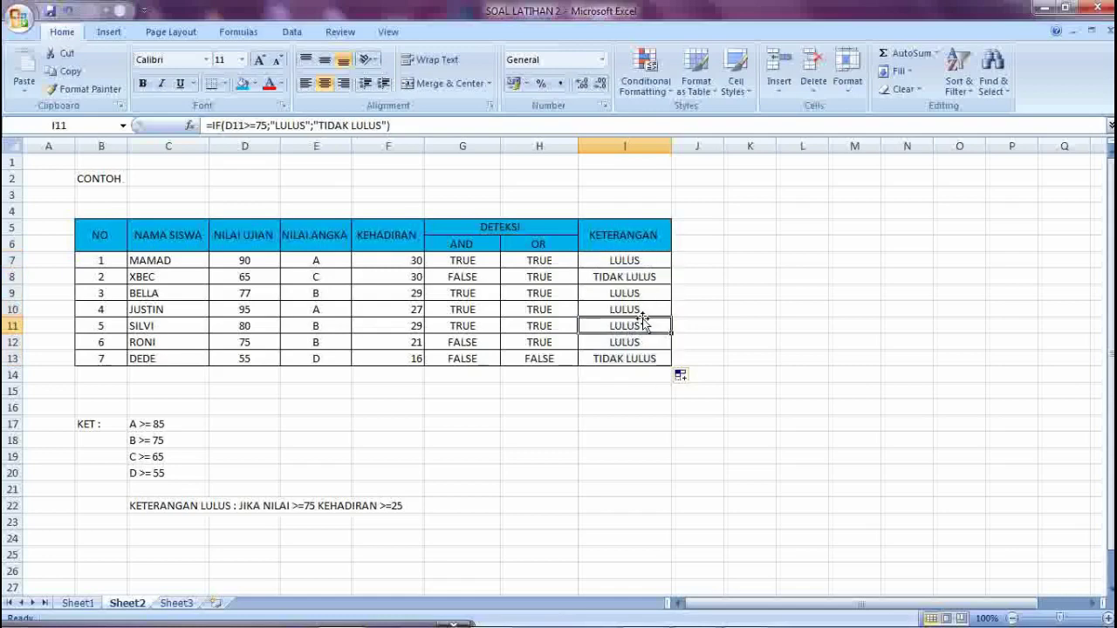
# Check the KETERANGAN results in rows 8, 9 and 13 against the exam scores in column D.
pyautogui.click(631, 283)
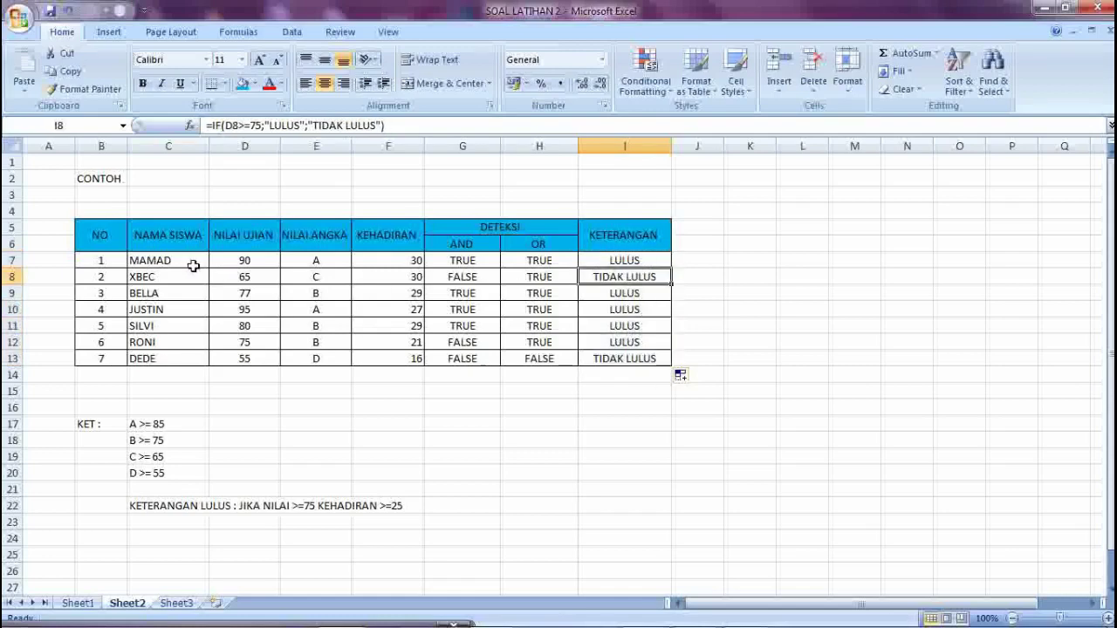
pyautogui.click(242, 276)
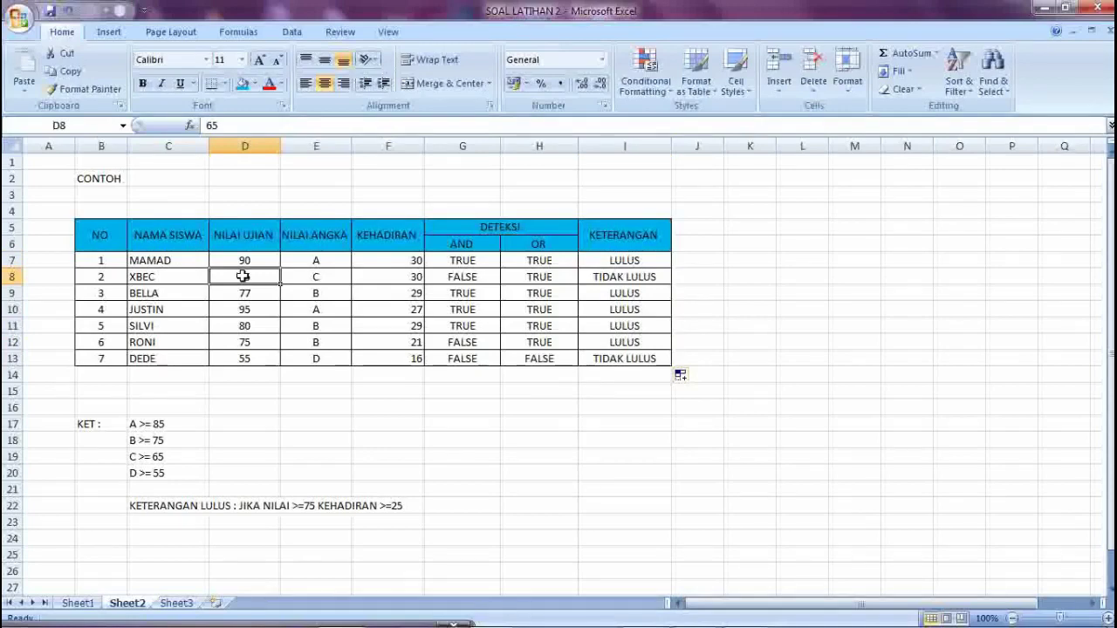
pyautogui.click(618, 288)
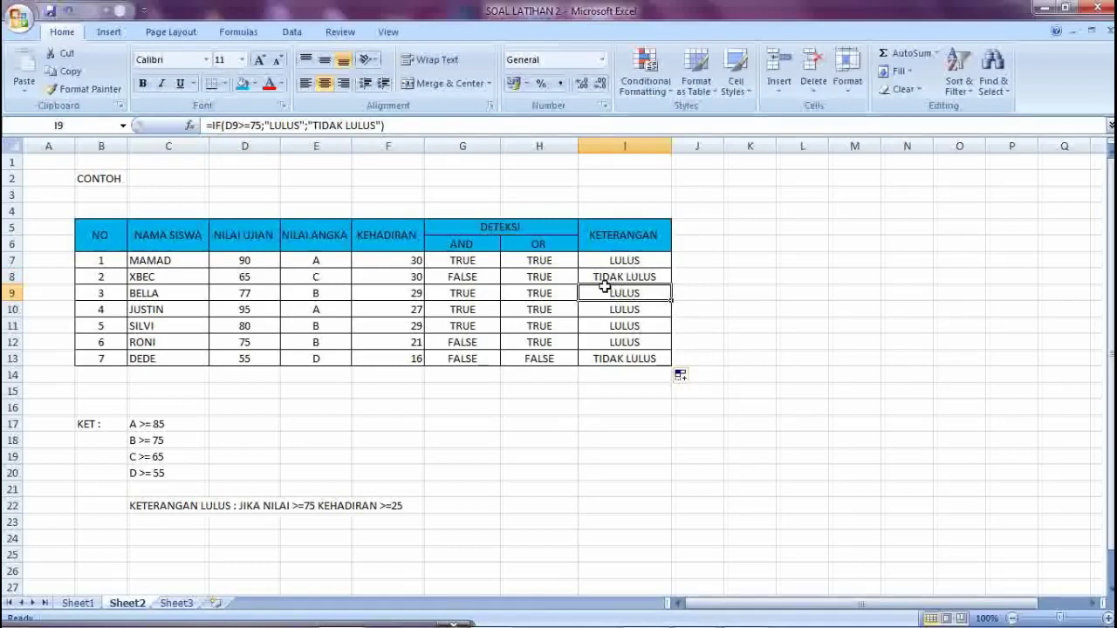
pyautogui.click(241, 360)
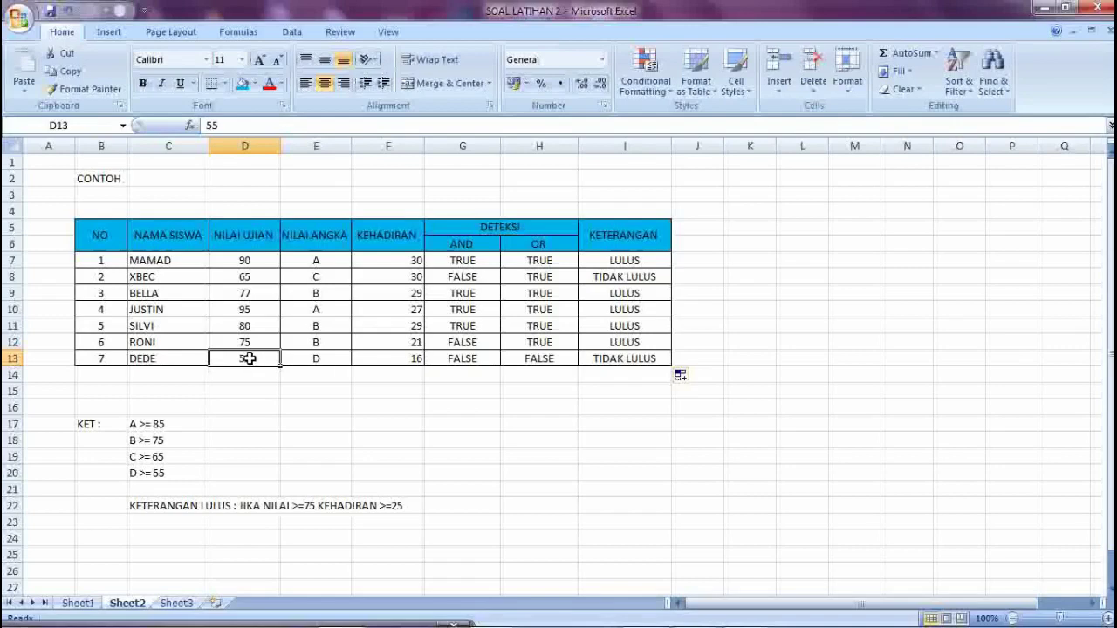
pyautogui.click(390, 371)
pyautogui.click(366, 452)
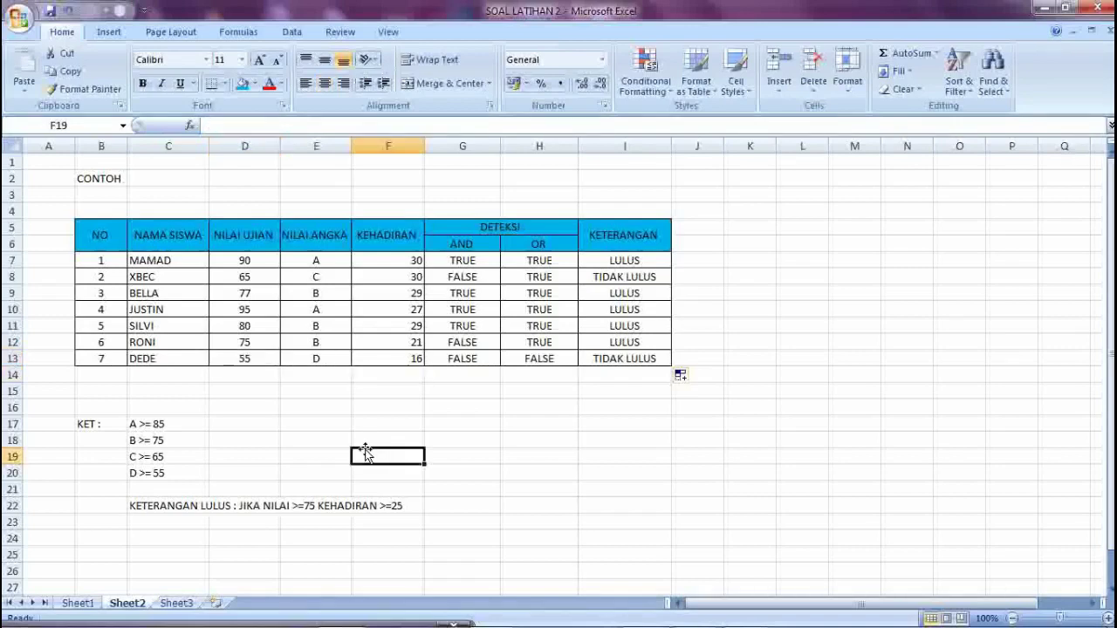